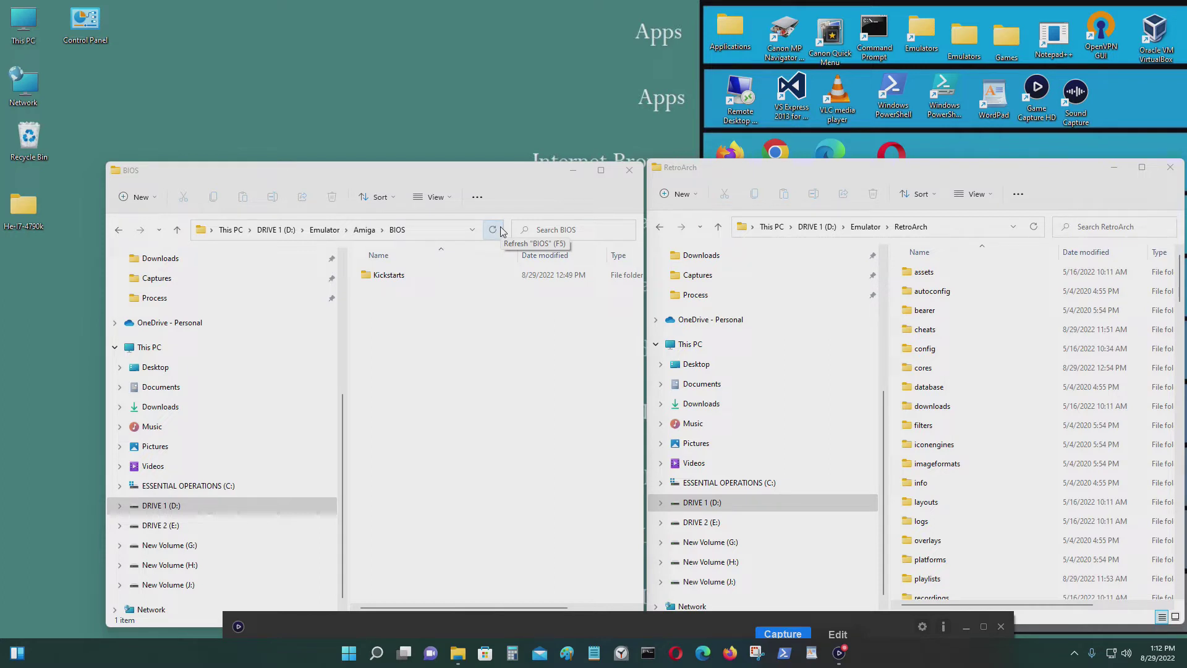
Copy all 57 Kickstart ROM files from the Kickstarts folder.
{"action": "double_click", "coordinate": [435, 277]}
{"action": "scroll", "coordinate": [458, 371], "scroll_direction": "down", "scroll_amount": 10}
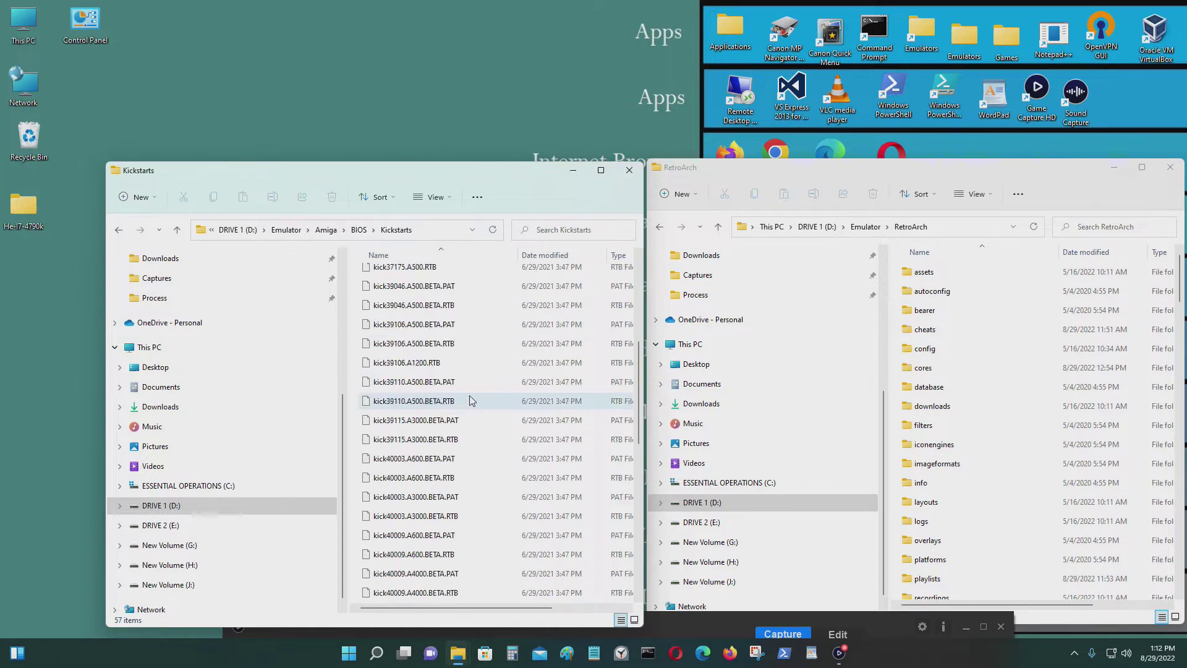
{"action": "scroll", "coordinate": [489, 395], "scroll_direction": "up", "scroll_amount": 10}
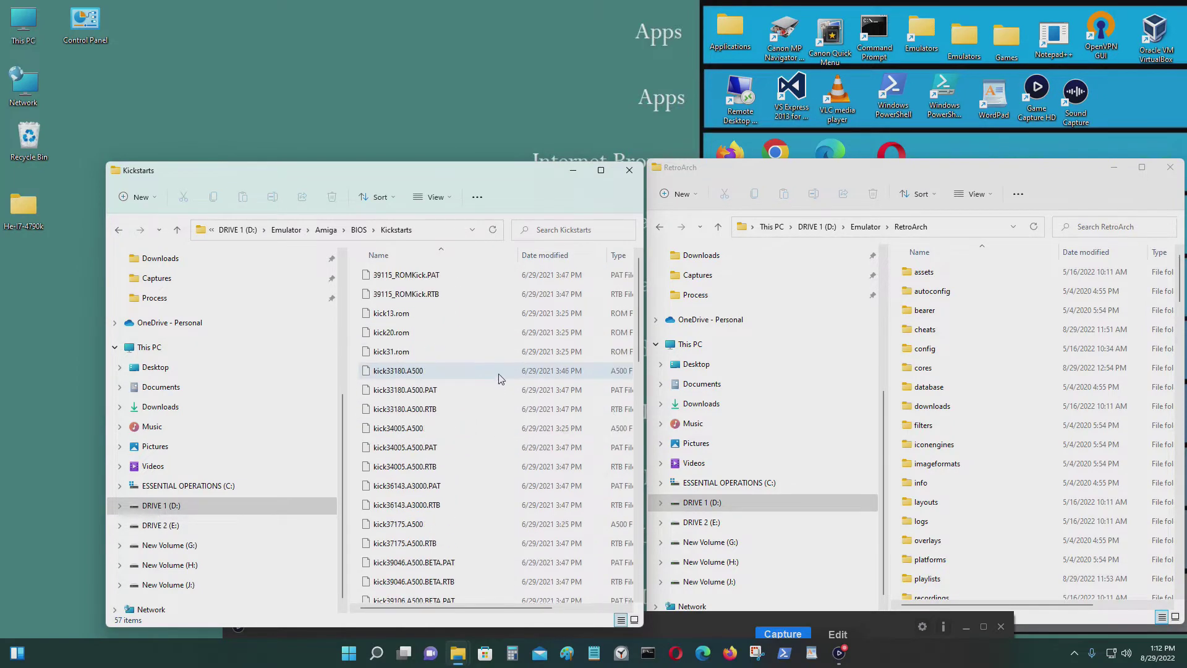
{"action": "left_click_drag", "start_coordinate": [356, 283], "coordinate": [574, 609]}
{"action": "right_click", "coordinate": [480, 439]}
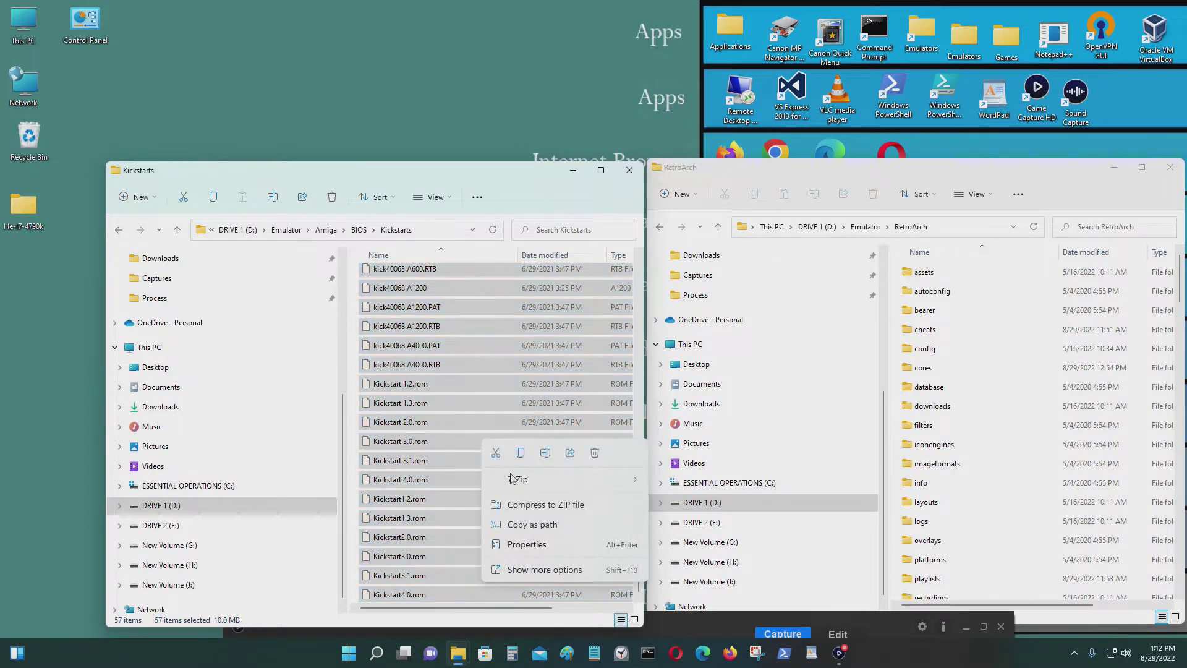
{"action": "left_click", "coordinate": [543, 570]}
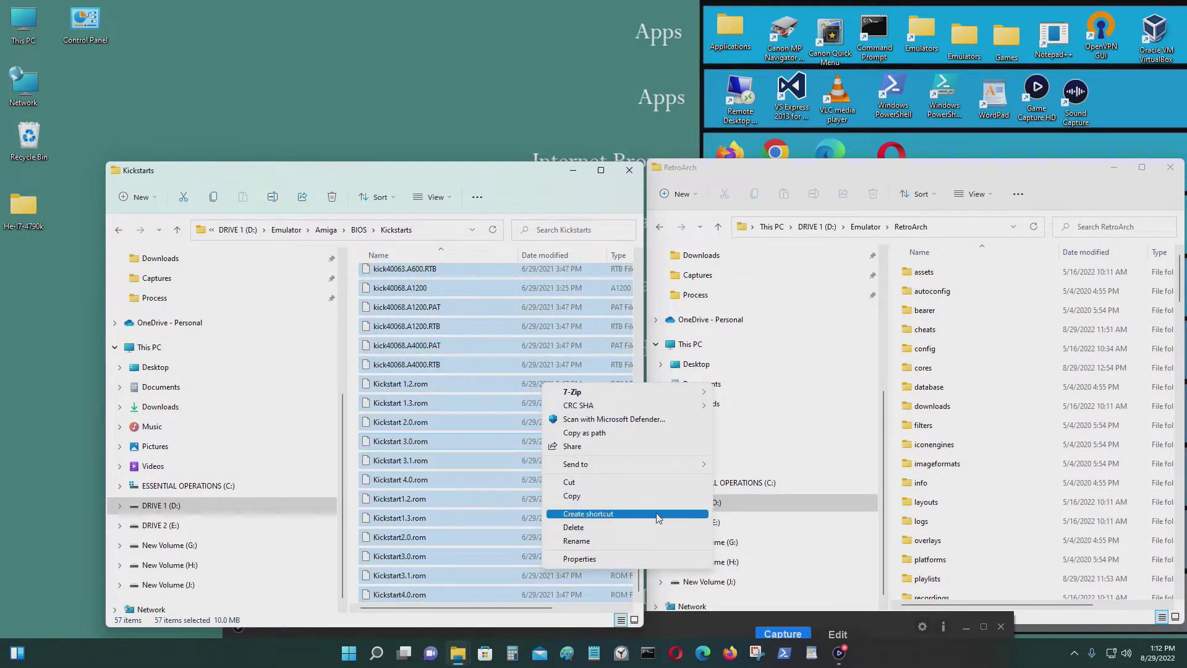
{"action": "left_click_drag", "start_coordinate": [532, 498], "coordinate": [971, 412]}
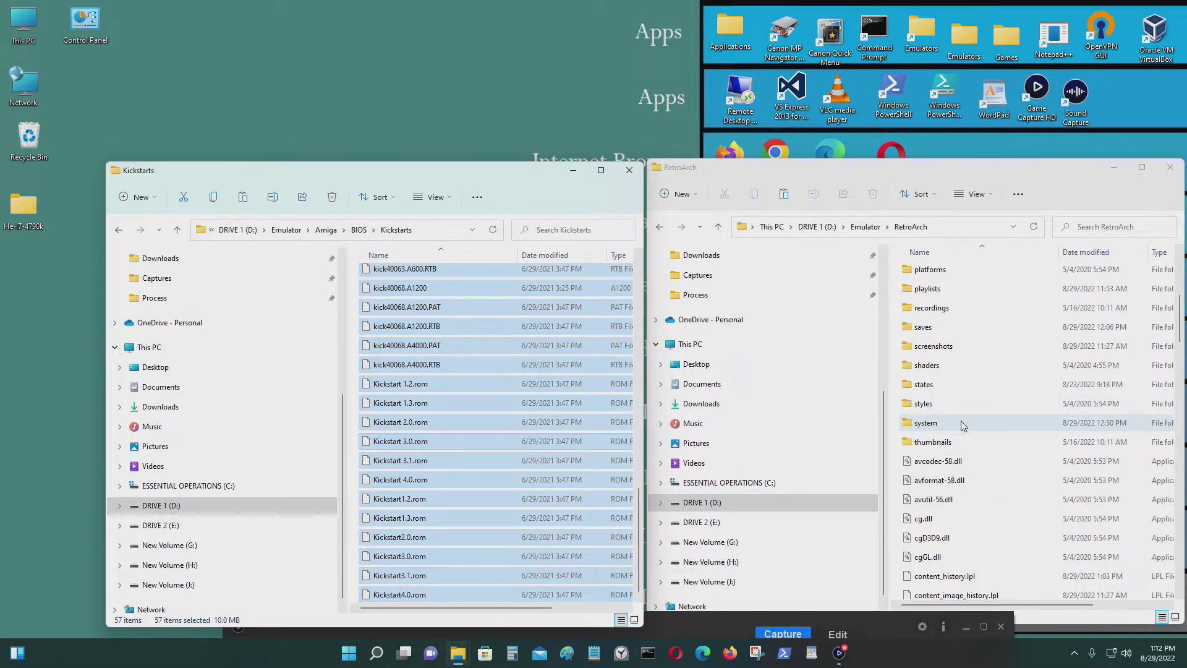
{"action": "left_click", "coordinate": [966, 227]}
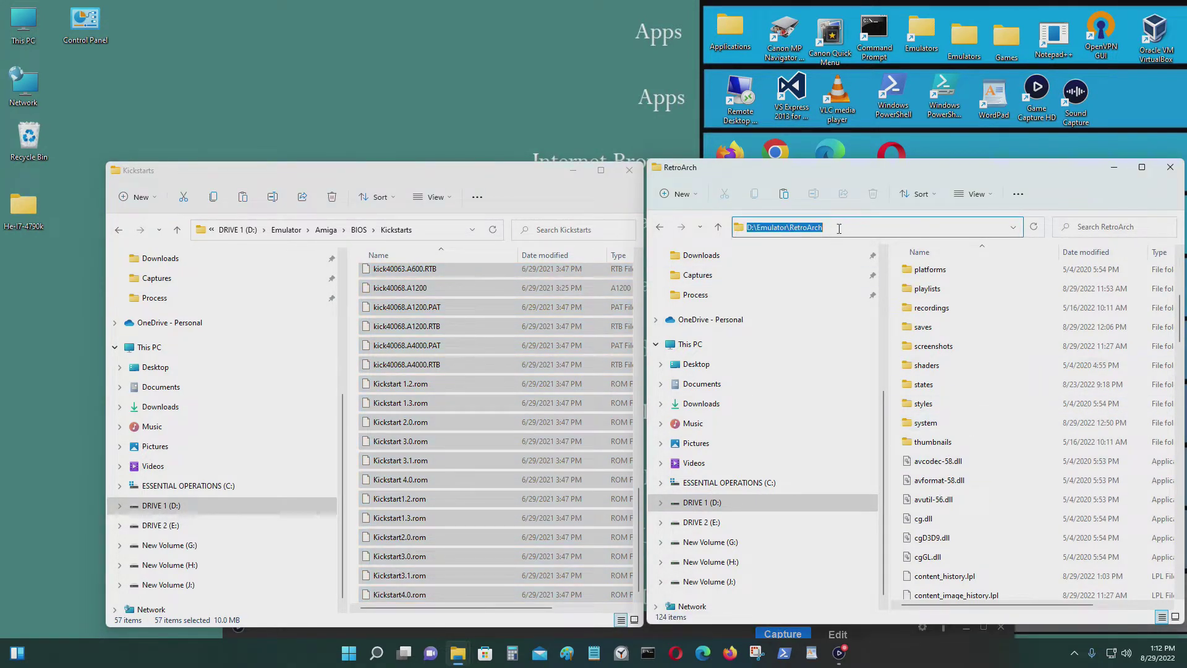
Paste the Kickstart files into RetroArch's system folder, replacing the same-named files already there.
{"action": "double_click", "coordinate": [948, 424]}
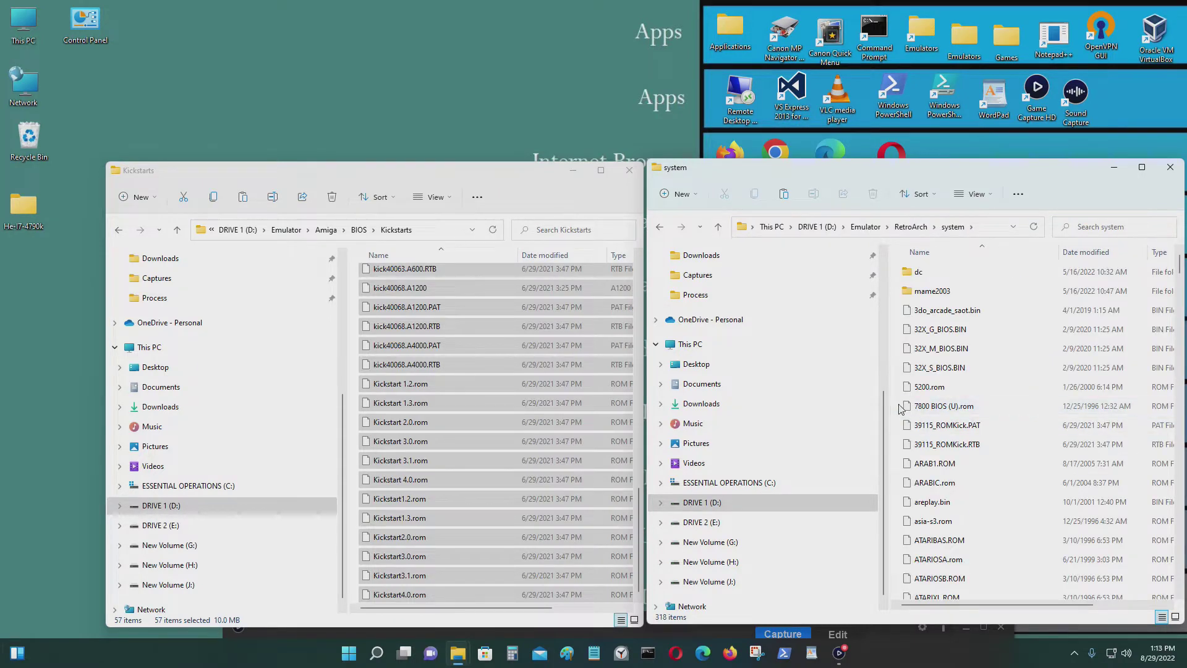
{"action": "right_click", "coordinate": [900, 408]}
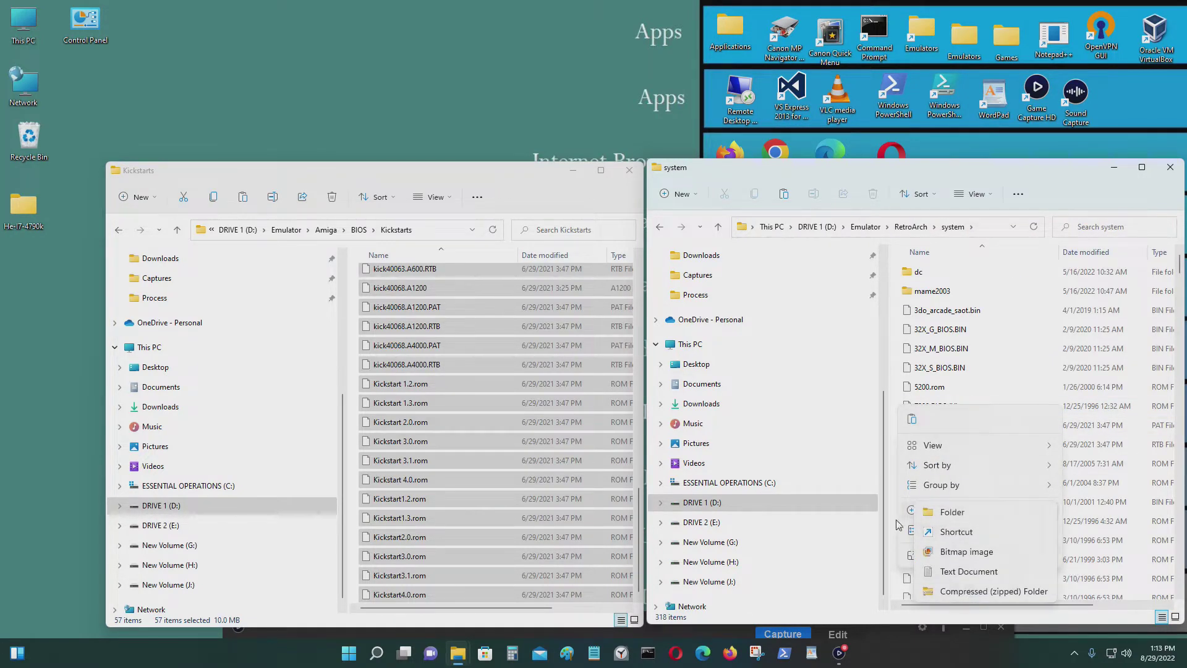
{"action": "left_click", "coordinate": [913, 559]}
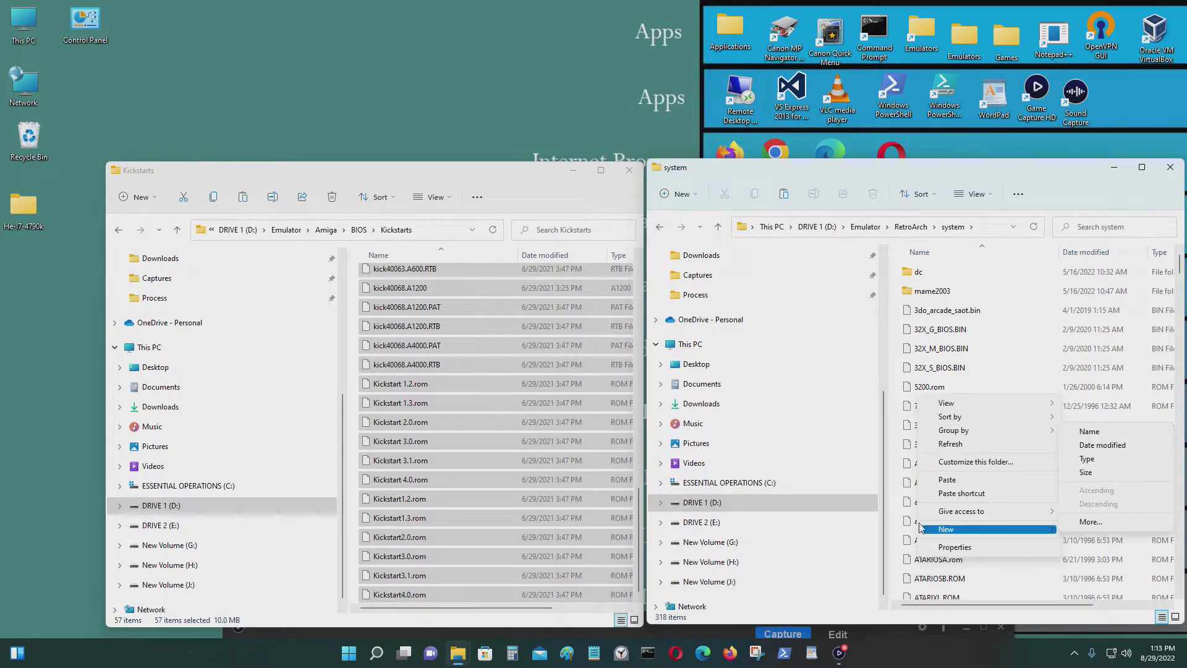
{"action": "mouse_move", "coordinate": [947, 533]}
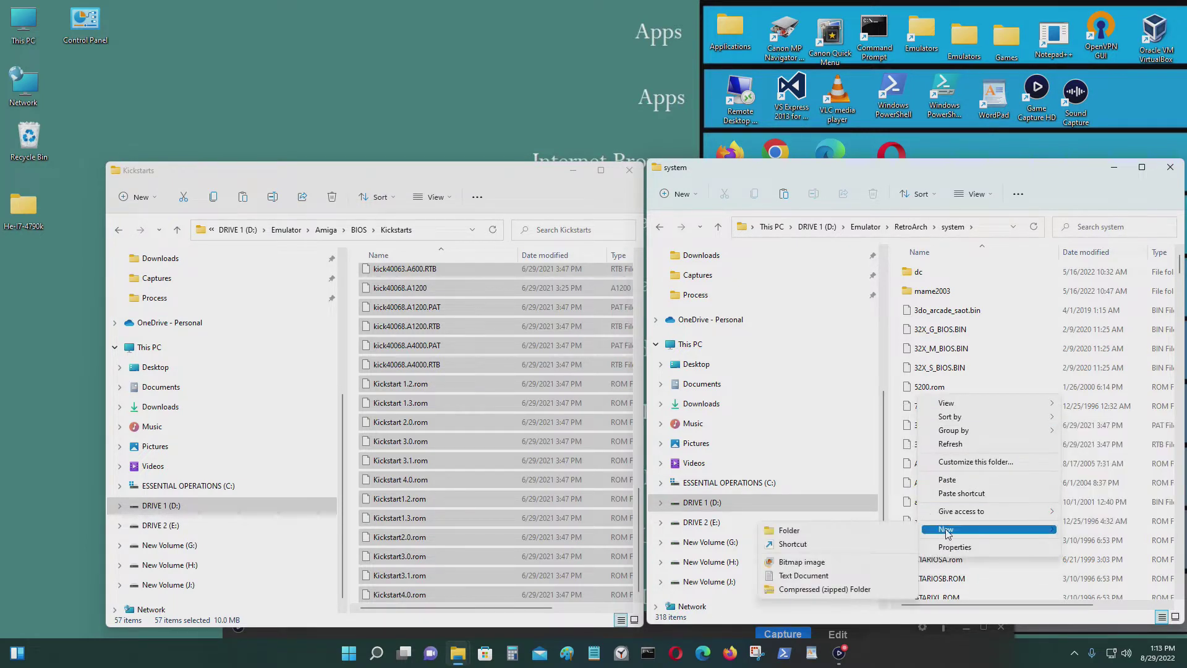
{"action": "left_click", "coordinate": [963, 483]}
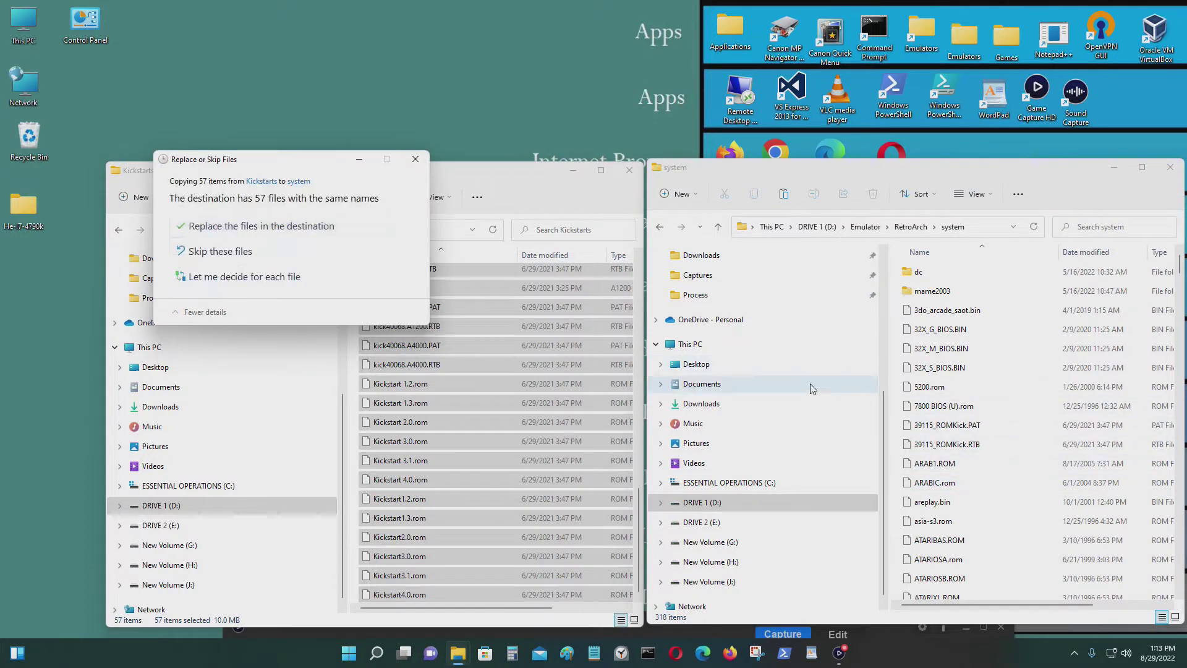
{"action": "left_click", "coordinate": [262, 227]}
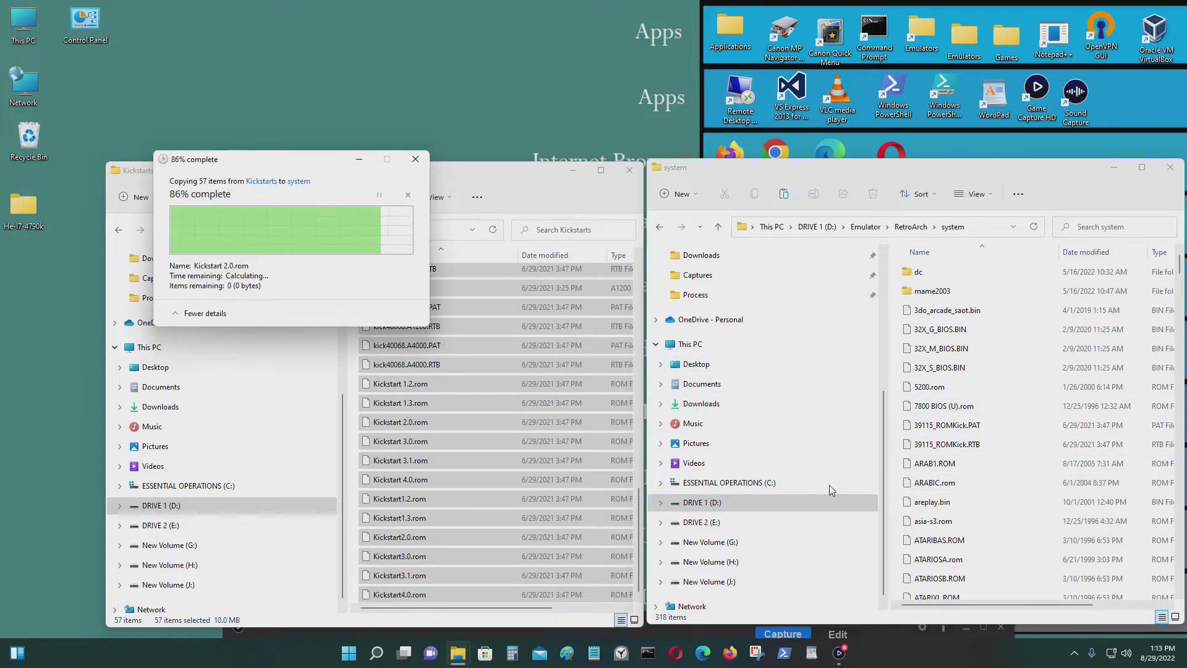
Deselect the Kickstart files and return the left window to the BIOS folder.
{"action": "left_click", "coordinate": [408, 179]}
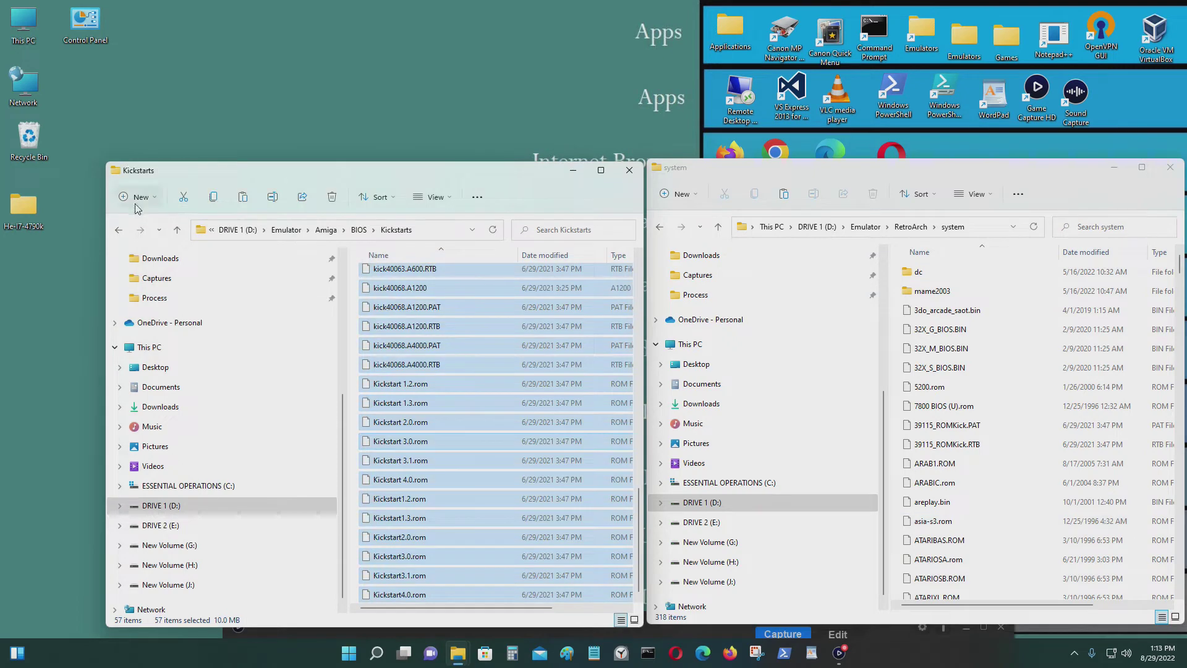
{"action": "scroll", "coordinate": [473, 410], "scroll_direction": "up", "scroll_amount": 7}
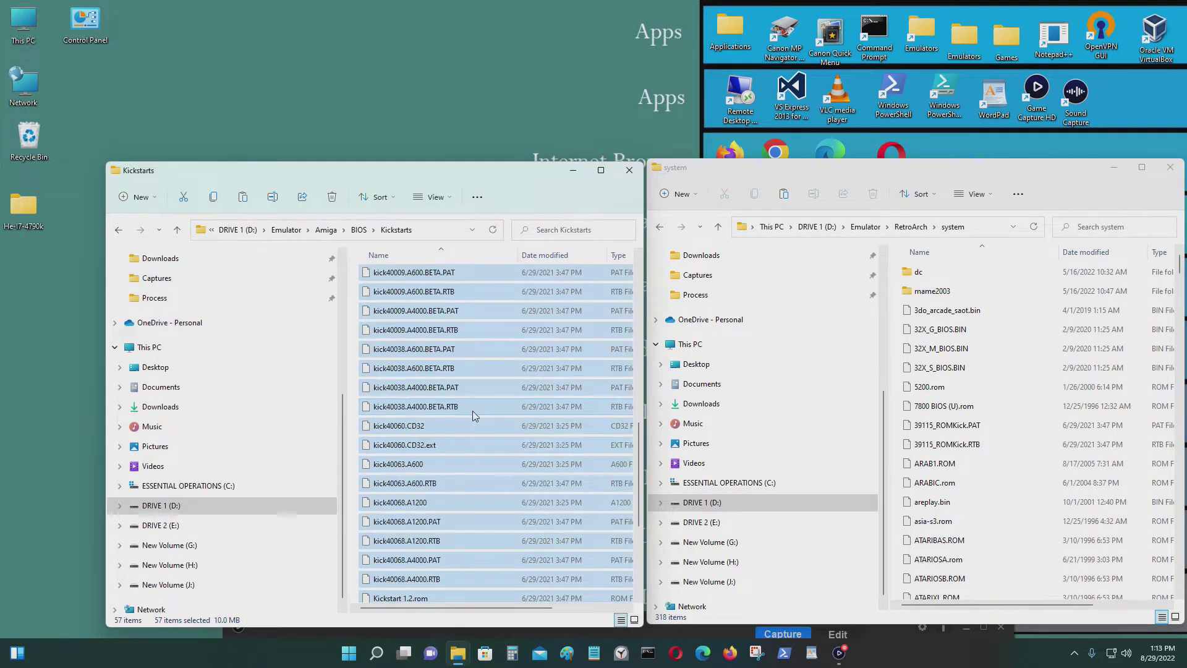
{"action": "scroll", "coordinate": [484, 417], "scroll_direction": "up", "scroll_amount": 3}
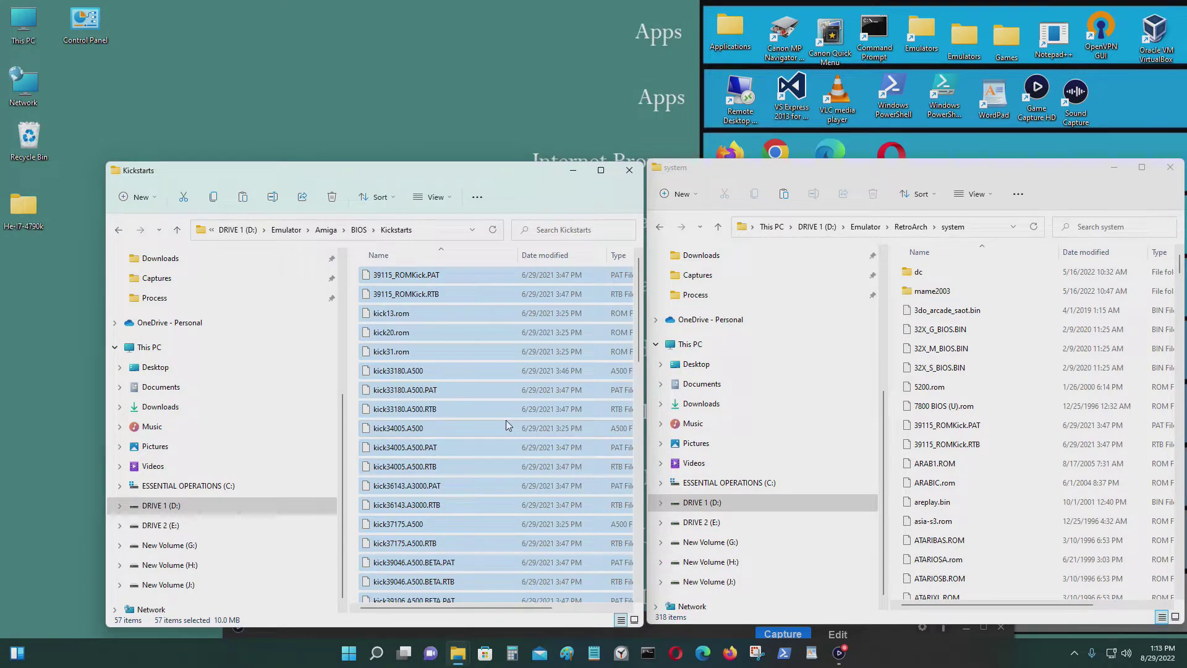
{"action": "left_click", "coordinate": [442, 429]}
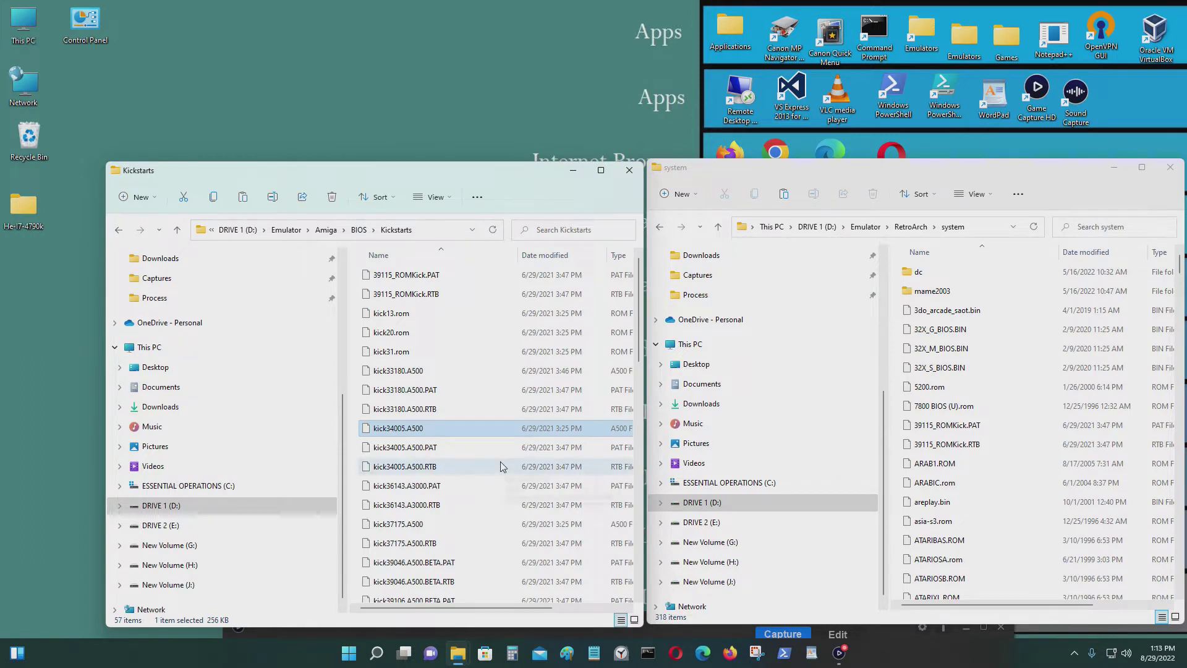
{"action": "scroll", "coordinate": [501, 467], "scroll_direction": "down", "scroll_amount": 1}
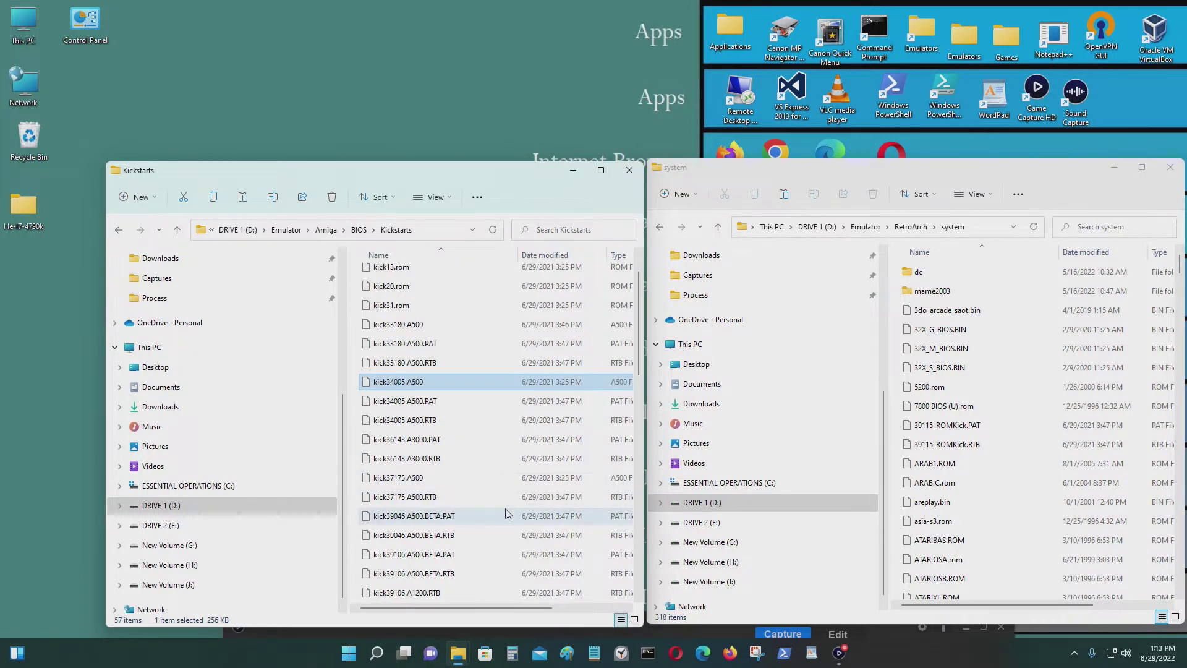
{"action": "scroll", "coordinate": [505, 513], "scroll_direction": "down", "scroll_amount": 3}
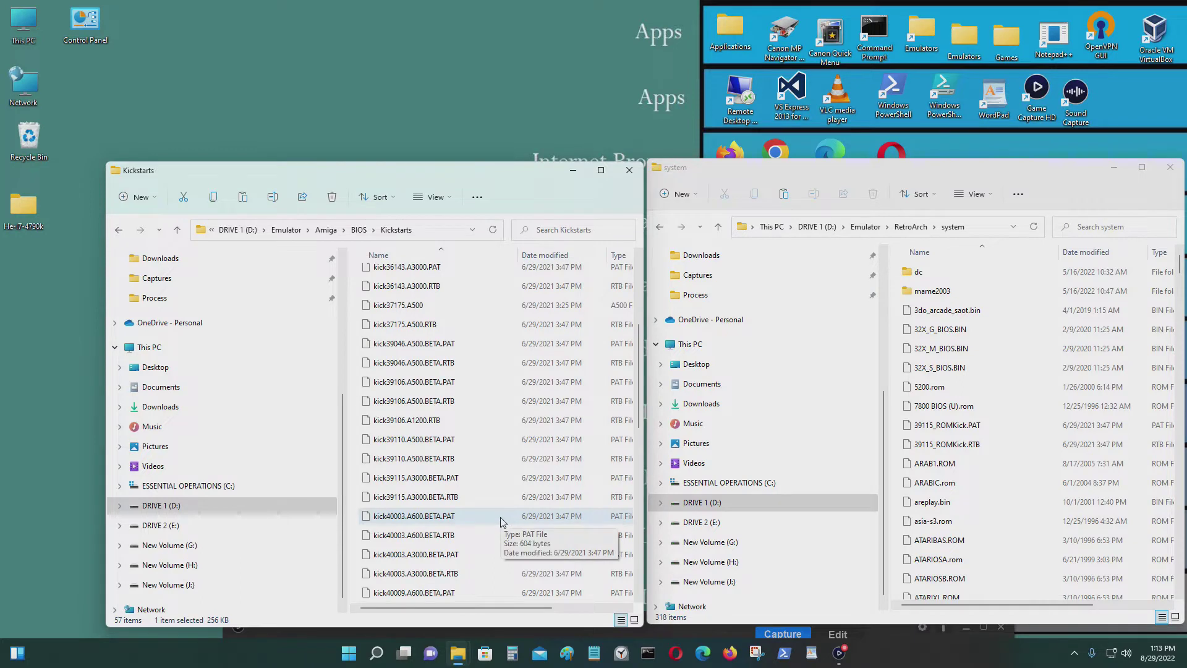
{"action": "scroll", "coordinate": [504, 522], "scroll_direction": "down", "scroll_amount": 5}
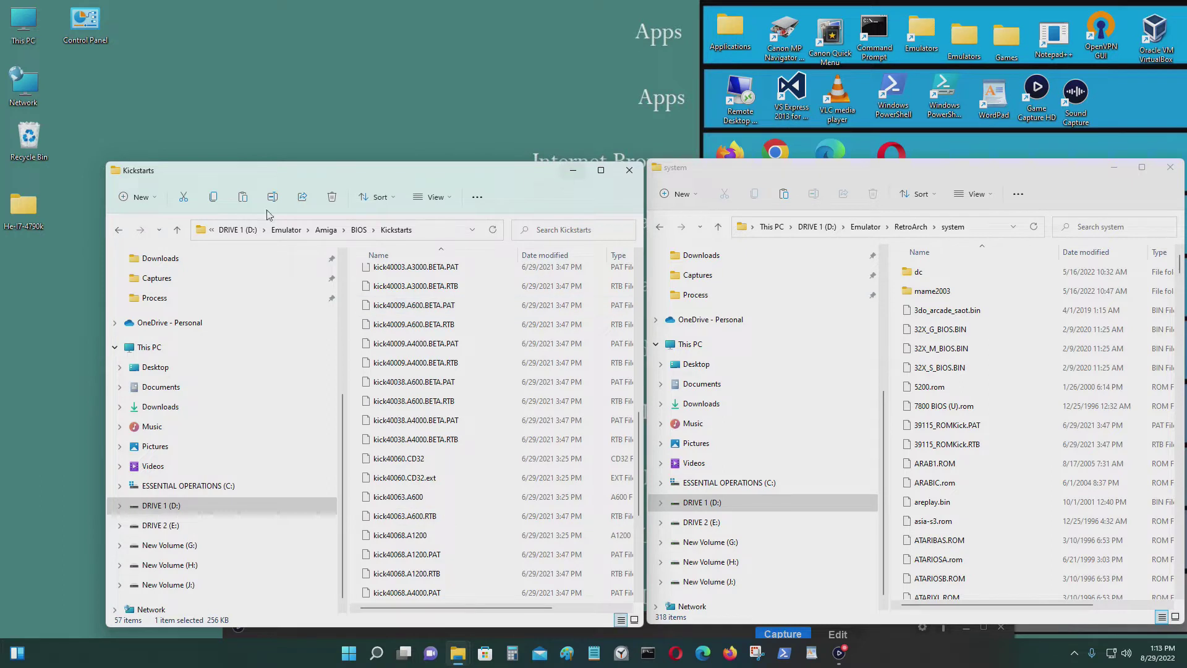
{"action": "left_click", "coordinate": [119, 232]}
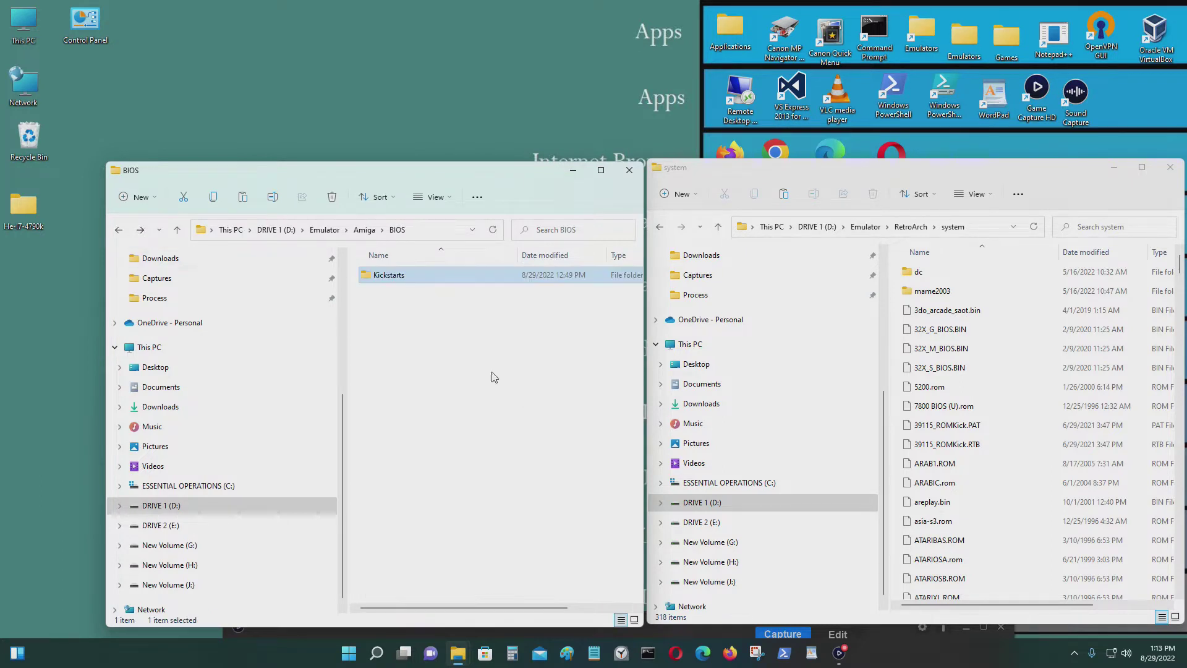
Go to Amiga Games > Desert 1 > English and delete the Desert M3U file.
{"action": "left_click", "coordinate": [119, 230]}
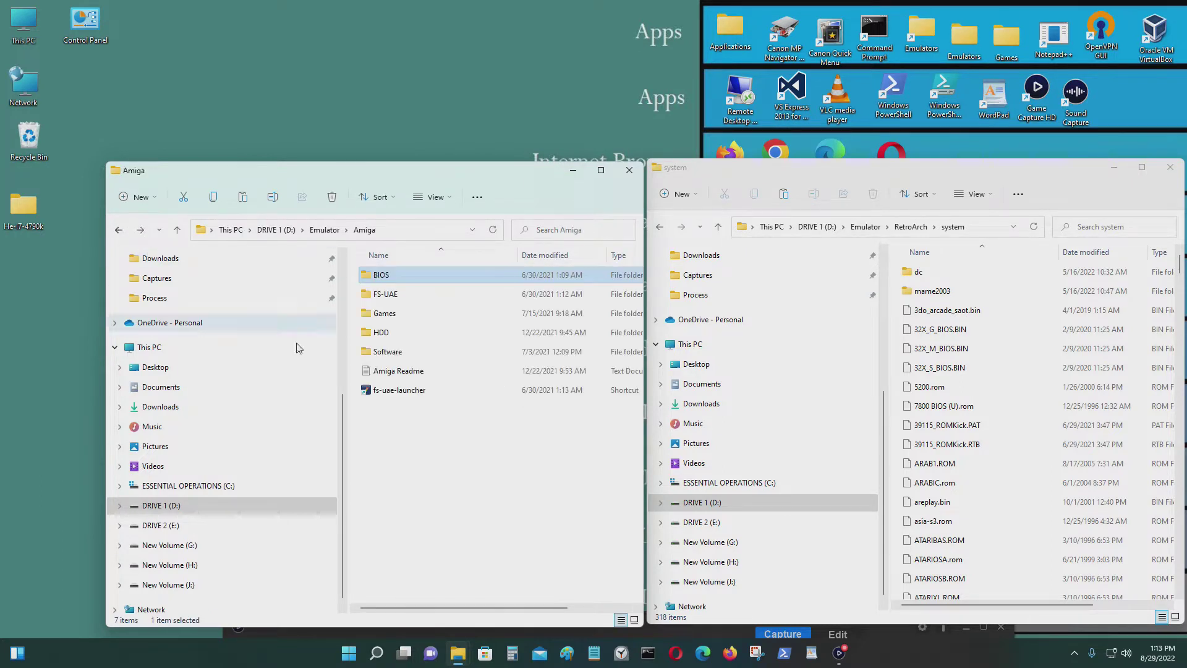
{"action": "double_click", "coordinate": [417, 319]}
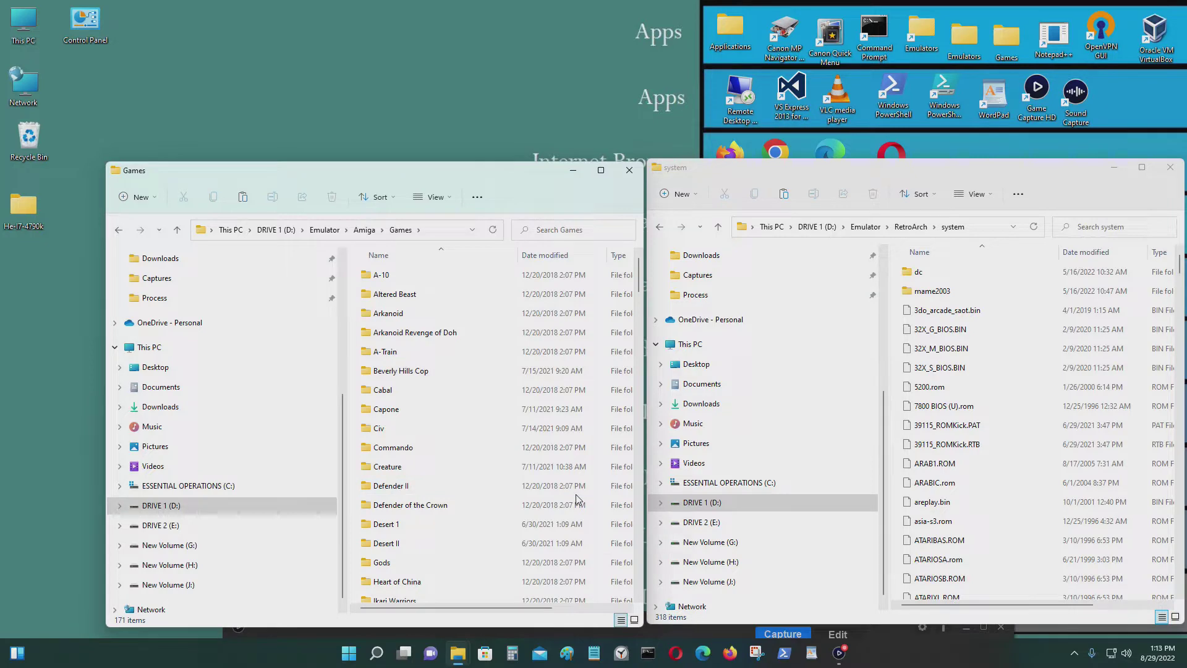
{"action": "double_click", "coordinate": [504, 525]}
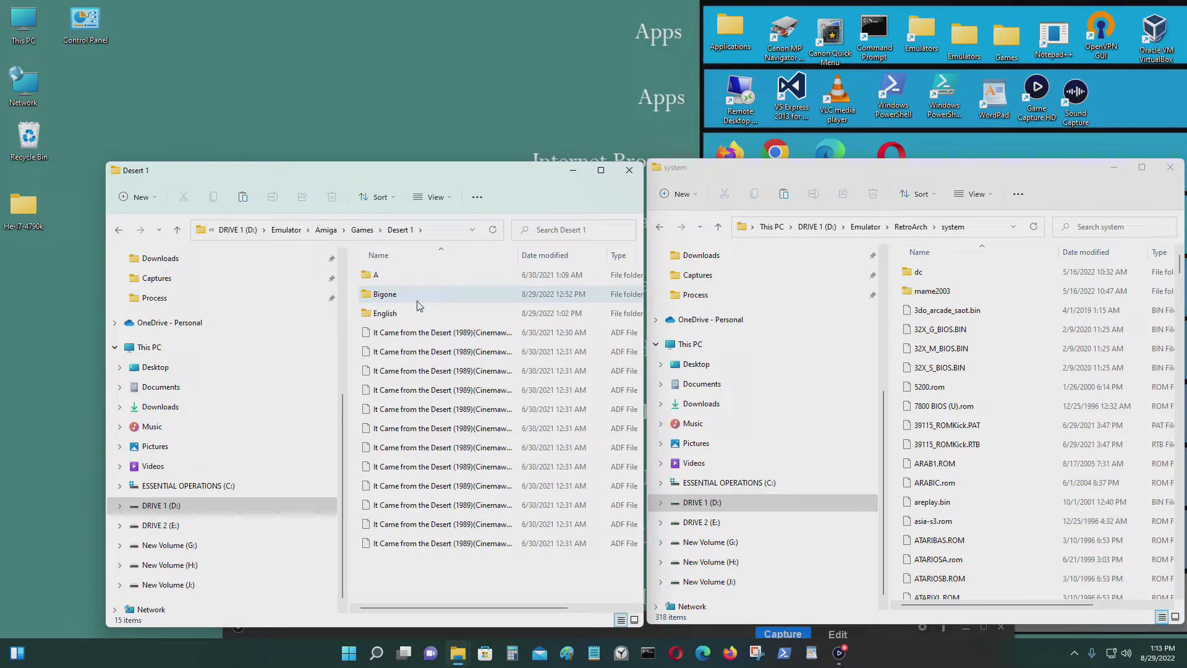
{"action": "double_click", "coordinate": [420, 313]}
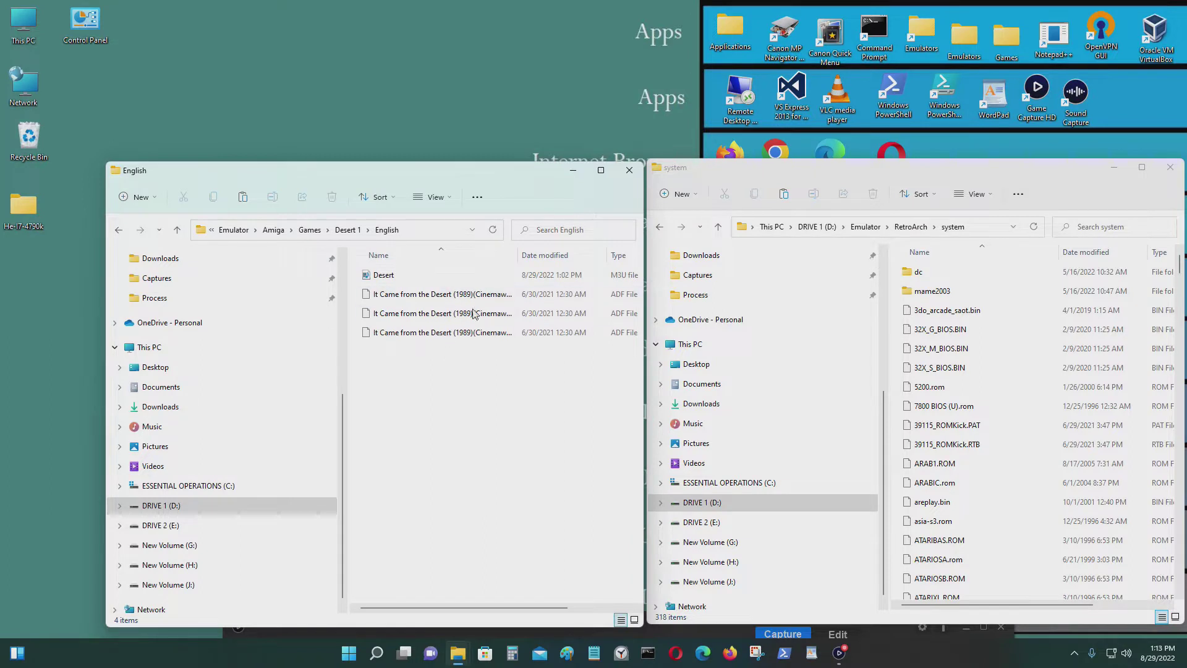
{"action": "left_click", "coordinate": [454, 279]}
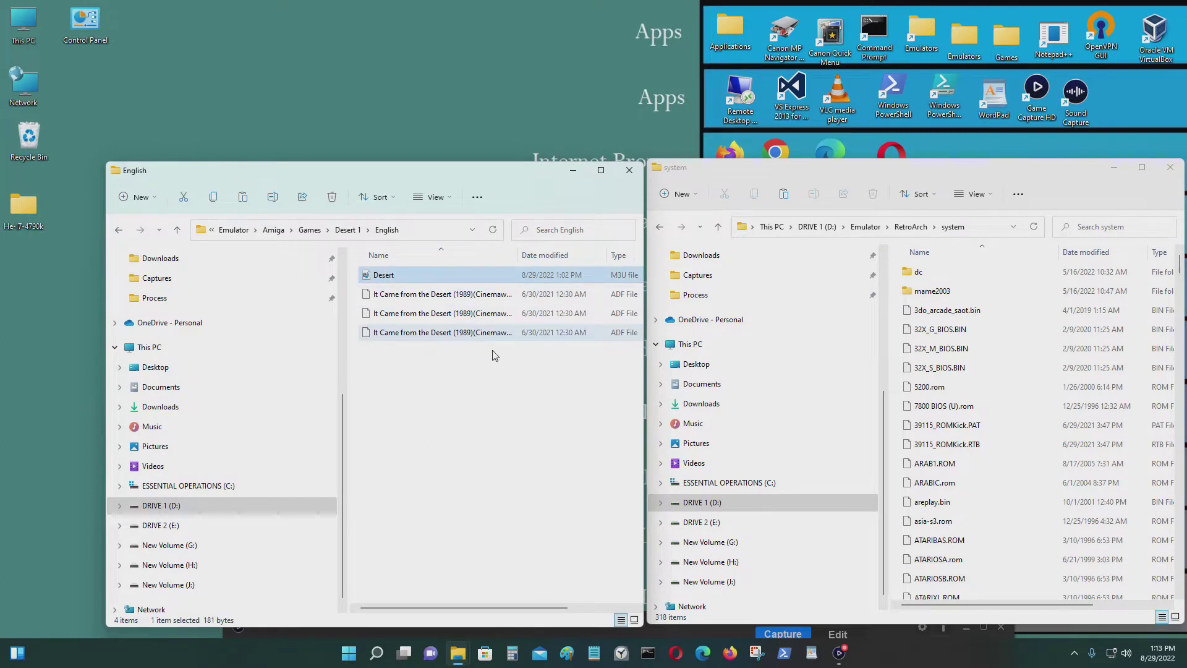
{"action": "key", "text": "Delete"}
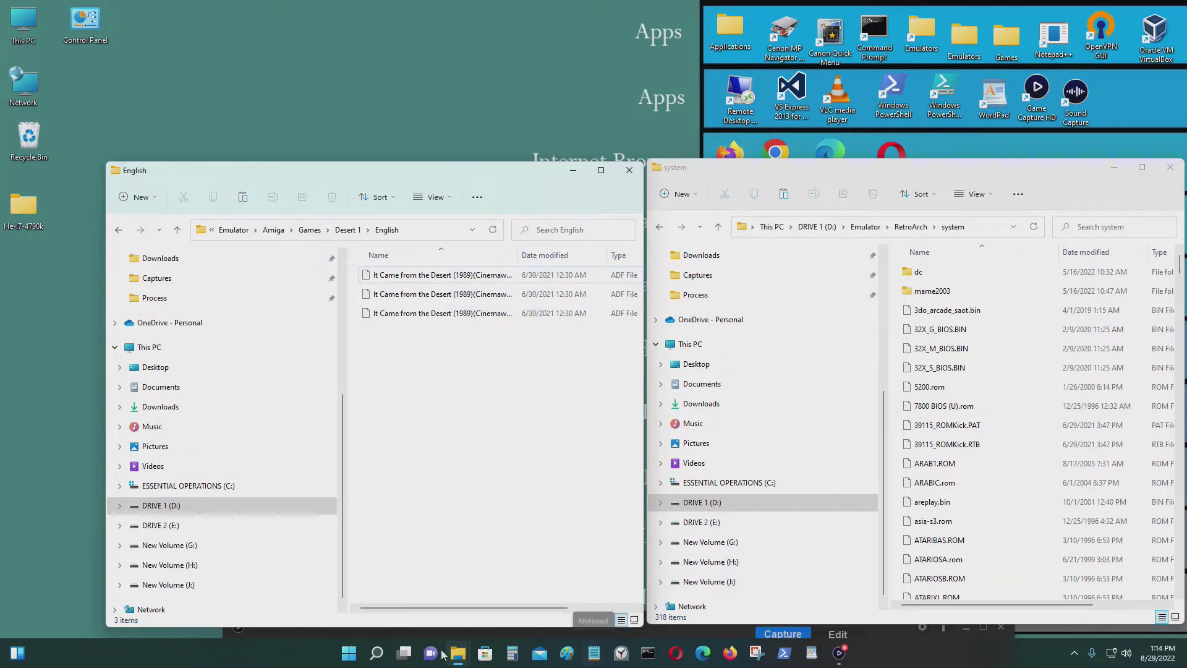
Start a new Notepad note and paste the Desert Disk 1 file name into it.
{"action": "left_click", "coordinate": [594, 656]}
{"action": "left_click_drag", "start_coordinate": [561, 258], "coordinate": [802, 286]}
{"action": "left_click", "coordinate": [480, 279]}
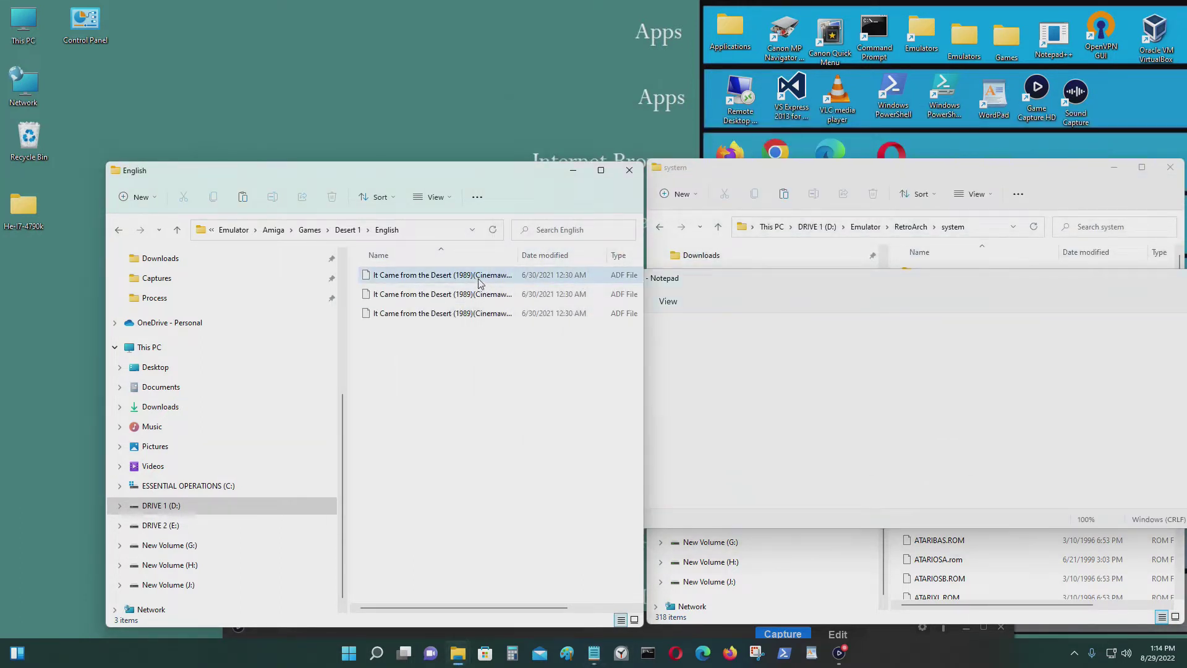
{"action": "left_click", "coordinate": [483, 283]}
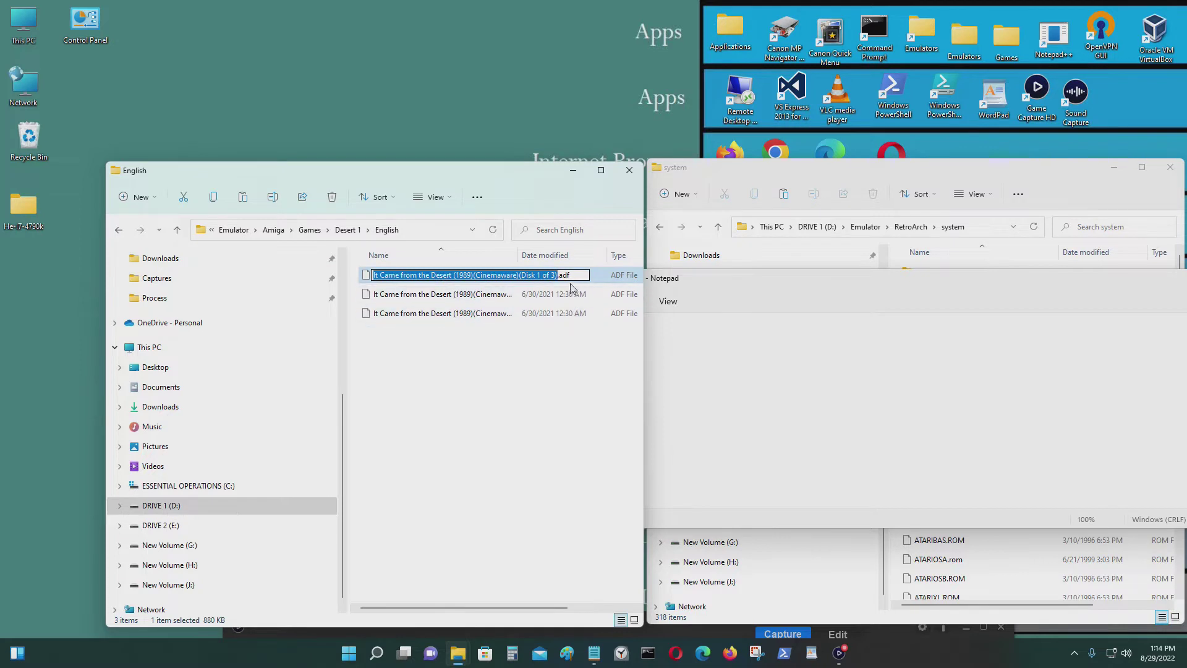
{"action": "left_click", "coordinate": [883, 403]}
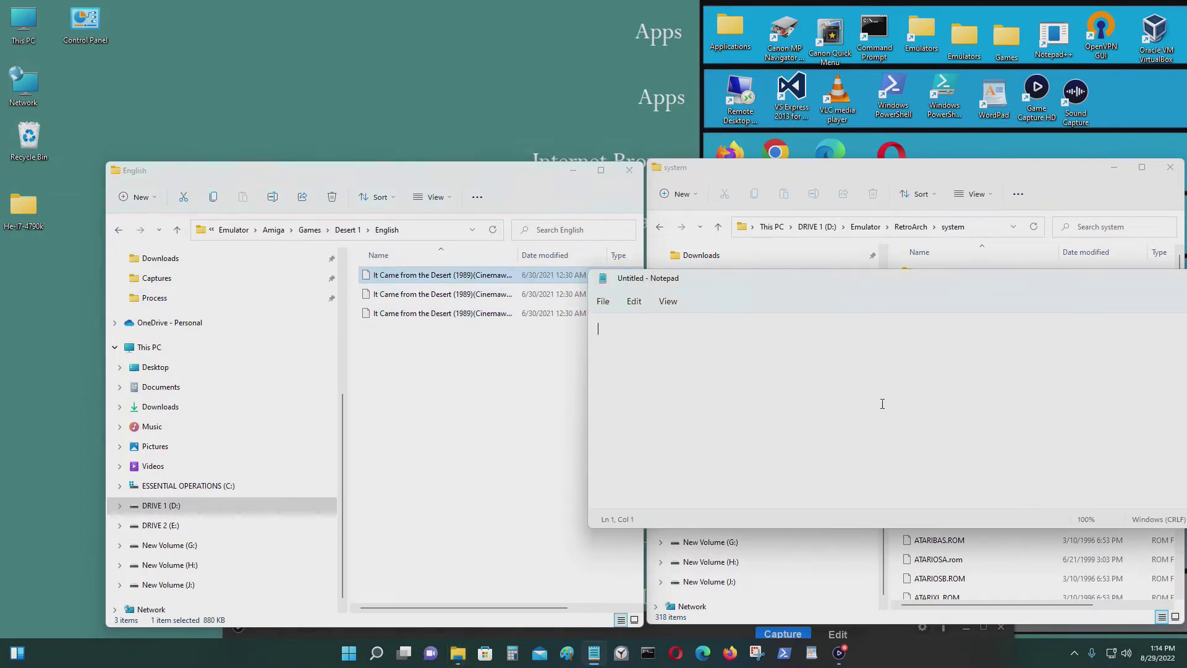
{"action": "type", "text": "It Came from the Desert (1989)(Cinemaware)(Disk 1 of 3).adf"}
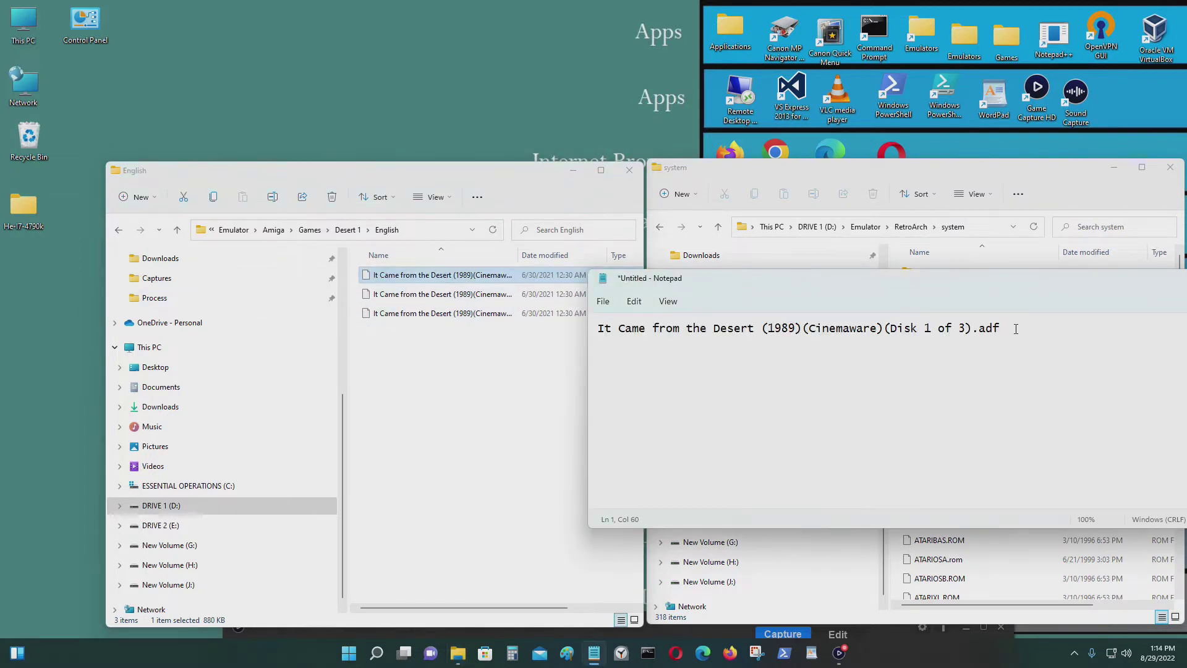
Add the Desert Disk 2 of 3 file name on its own line.
{"action": "left_click", "coordinate": [456, 294]}
{"action": "key", "text": "F2"}
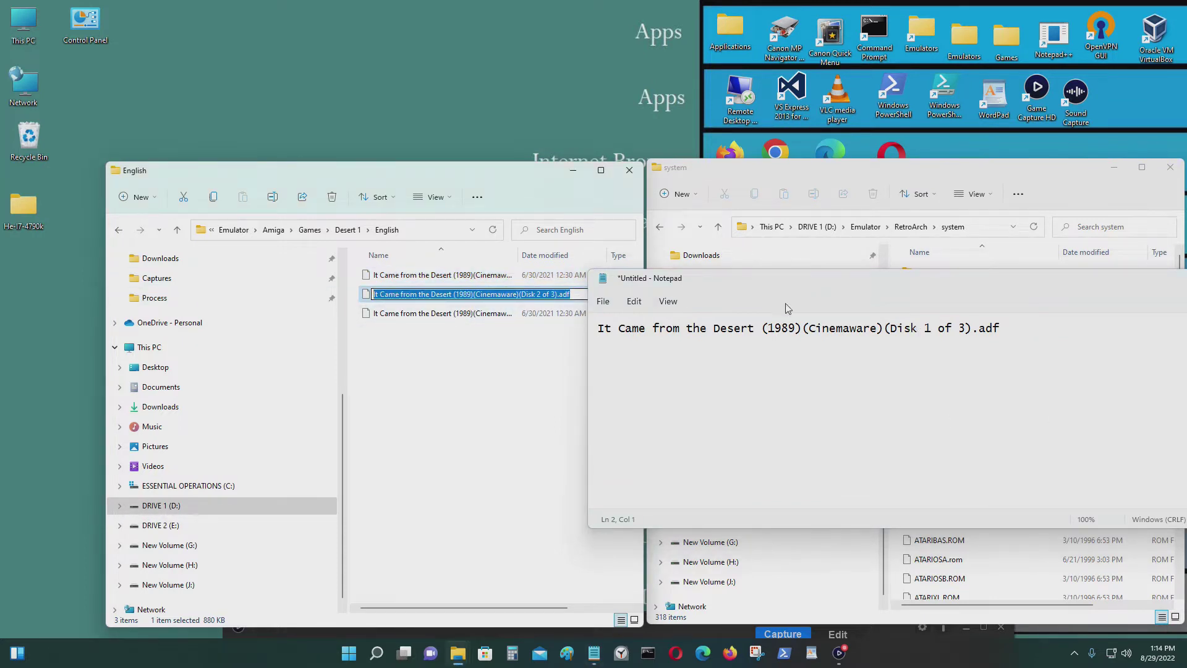
{"action": "left_click", "coordinate": [1051, 326]}
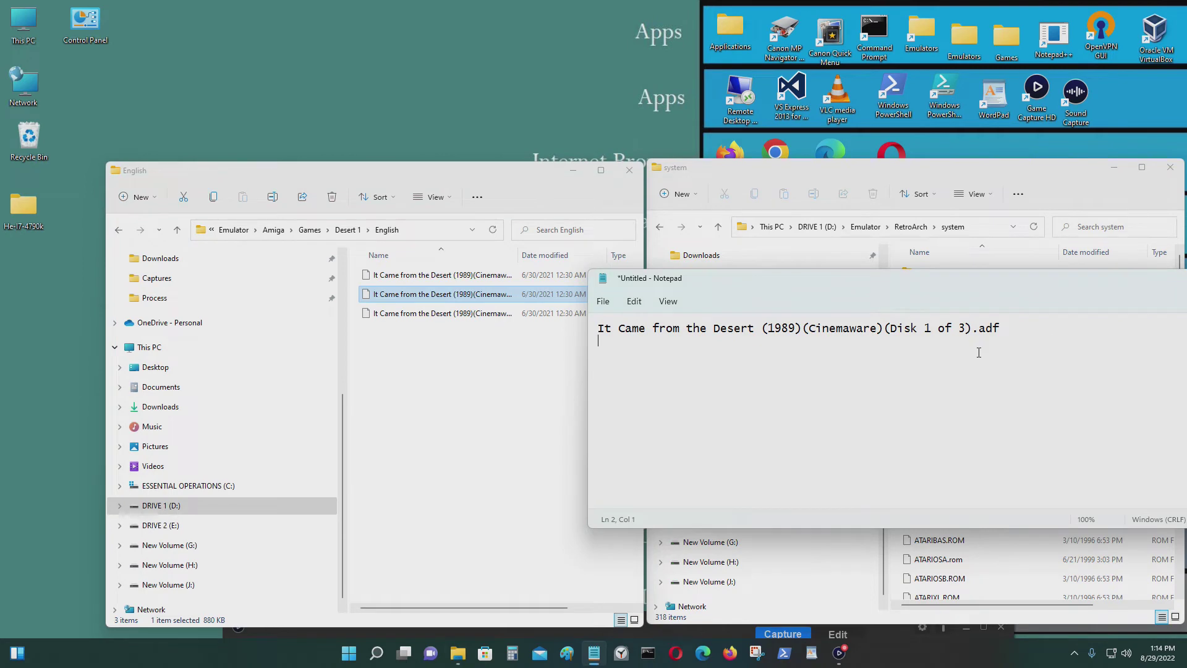
{"action": "type", "text": "It Came from the Desert (1989)(Cinemaware)(Disk 2 of 3).adf"}
{"action": "key", "text": "Return"}
Add the Desert Disk 3 of 3 file name on the third line.
{"action": "left_click", "coordinate": [575, 313]}
{"action": "key", "text": "F2"}
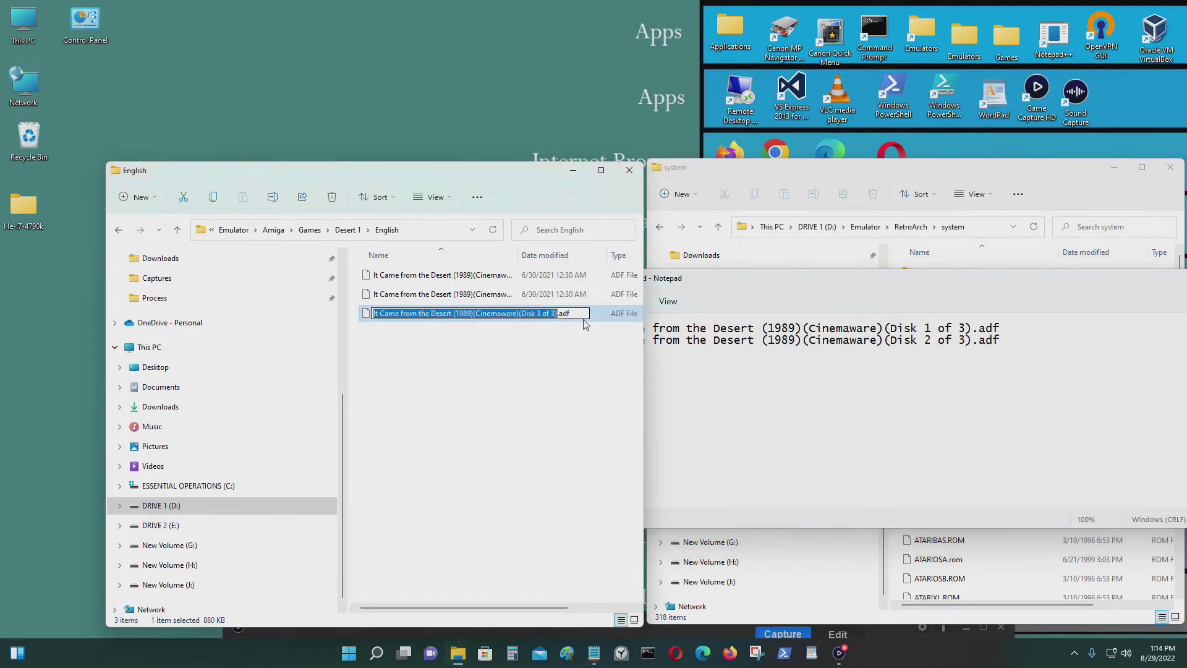
{"action": "key", "text": "ctrl+c"}
{"action": "left_click", "coordinate": [1035, 351]}
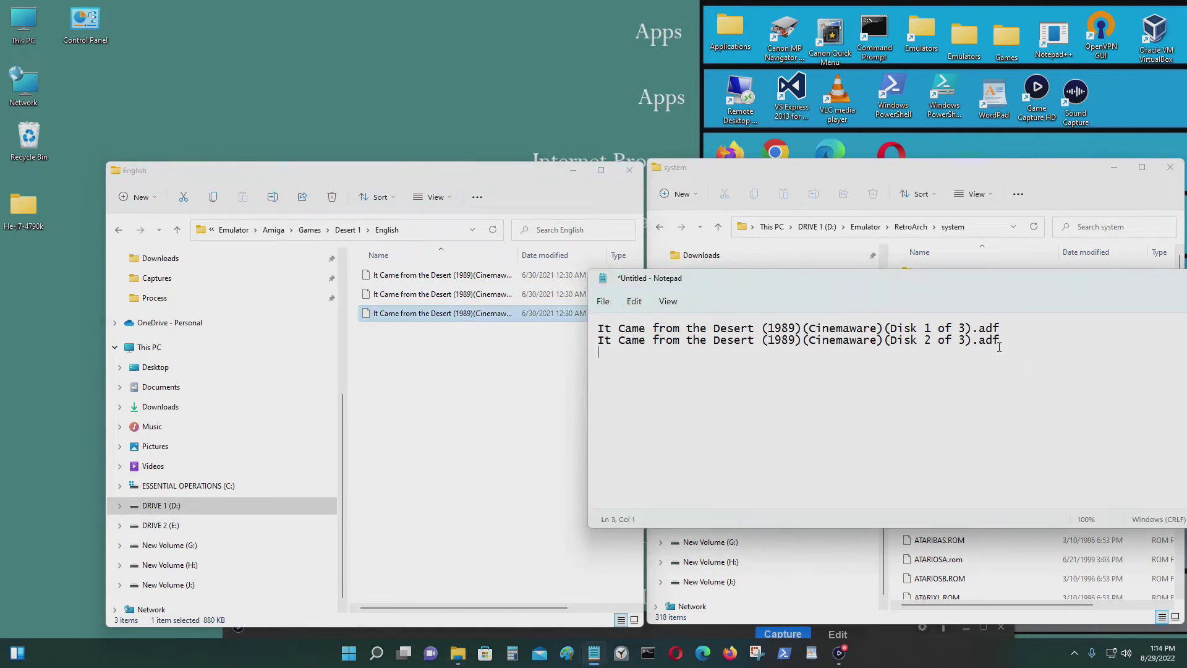
{"action": "key", "text": "ctrl+v"}
Save the note as 'Desert' with type All files in the Desert 1 English folder.
{"action": "left_click", "coordinate": [603, 301]}
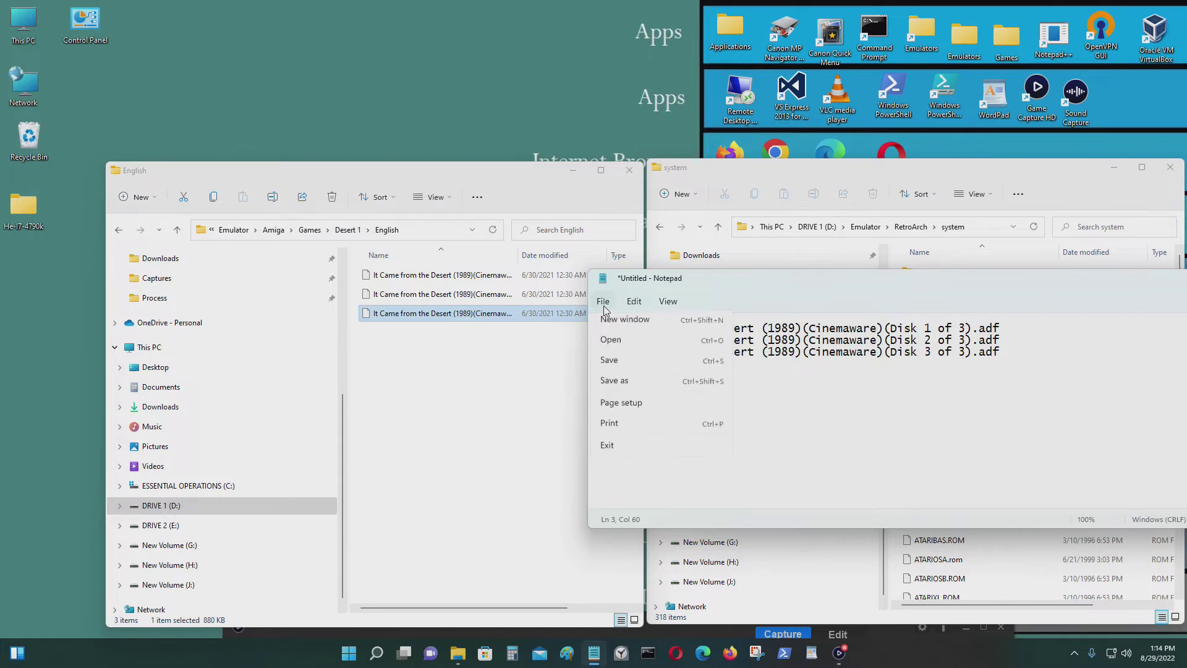
{"action": "left_click", "coordinate": [675, 409]}
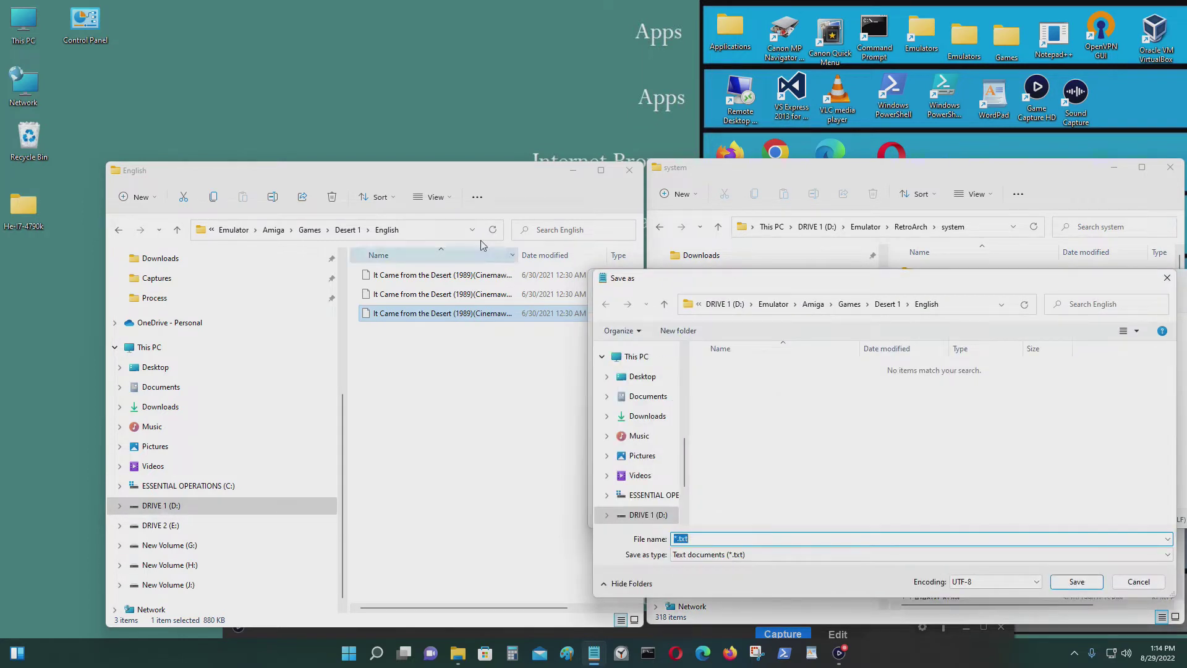
{"action": "left_click", "coordinate": [433, 230]}
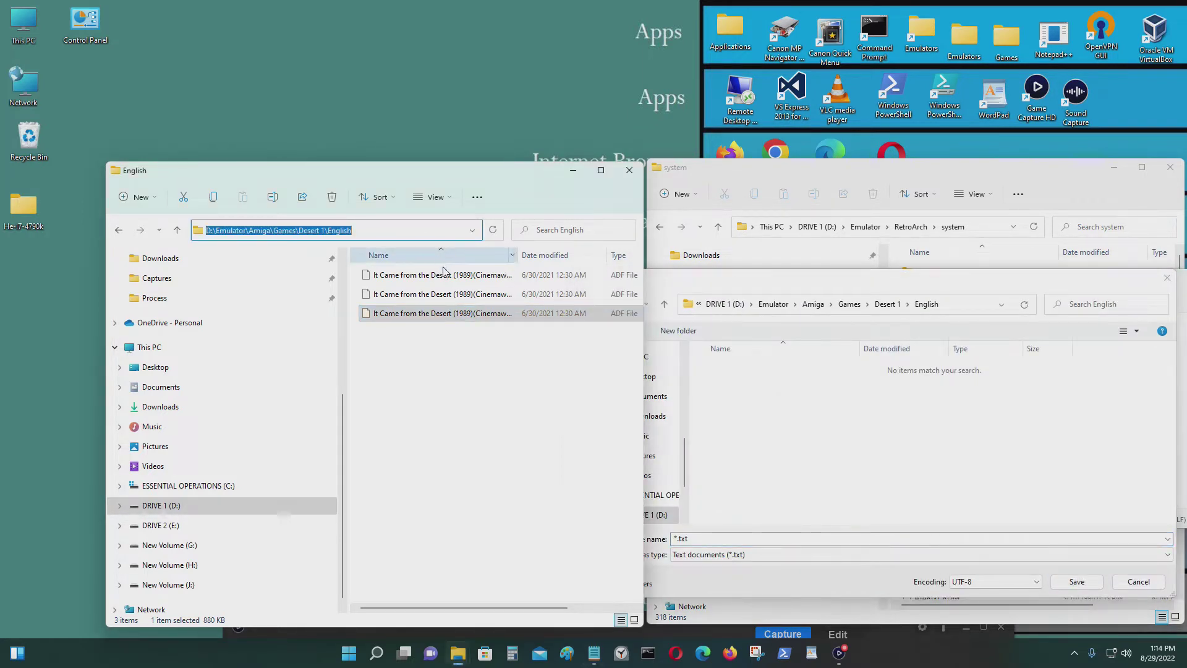
{"action": "left_click", "coordinate": [971, 304]}
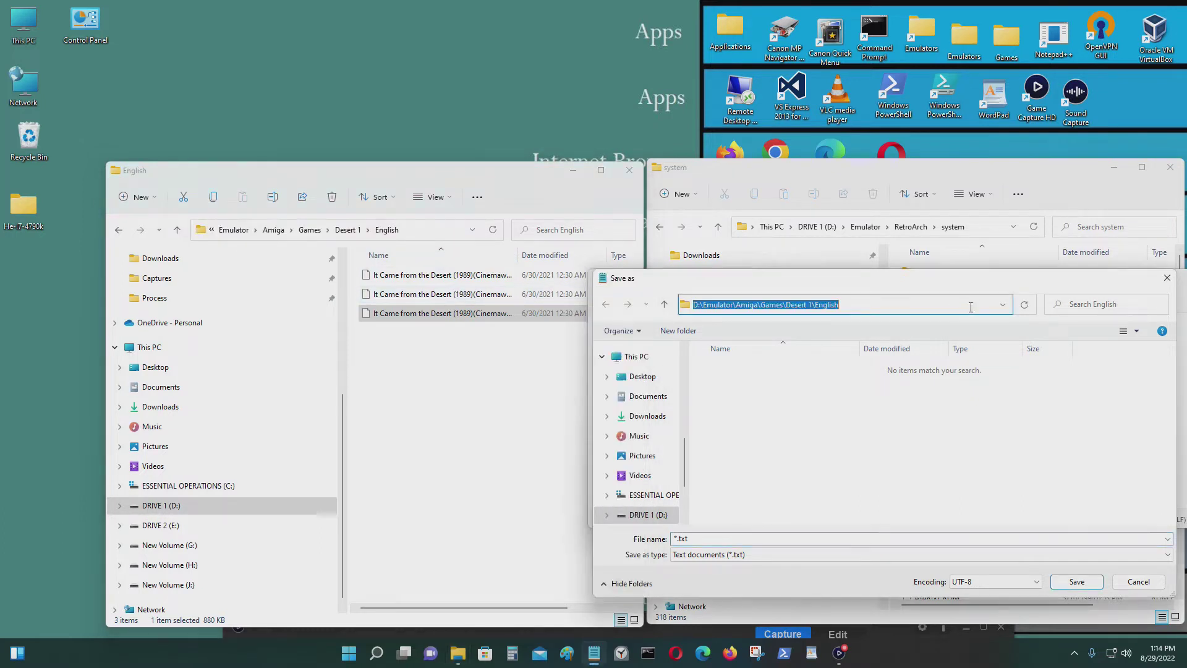
{"action": "left_click", "coordinate": [940, 402]}
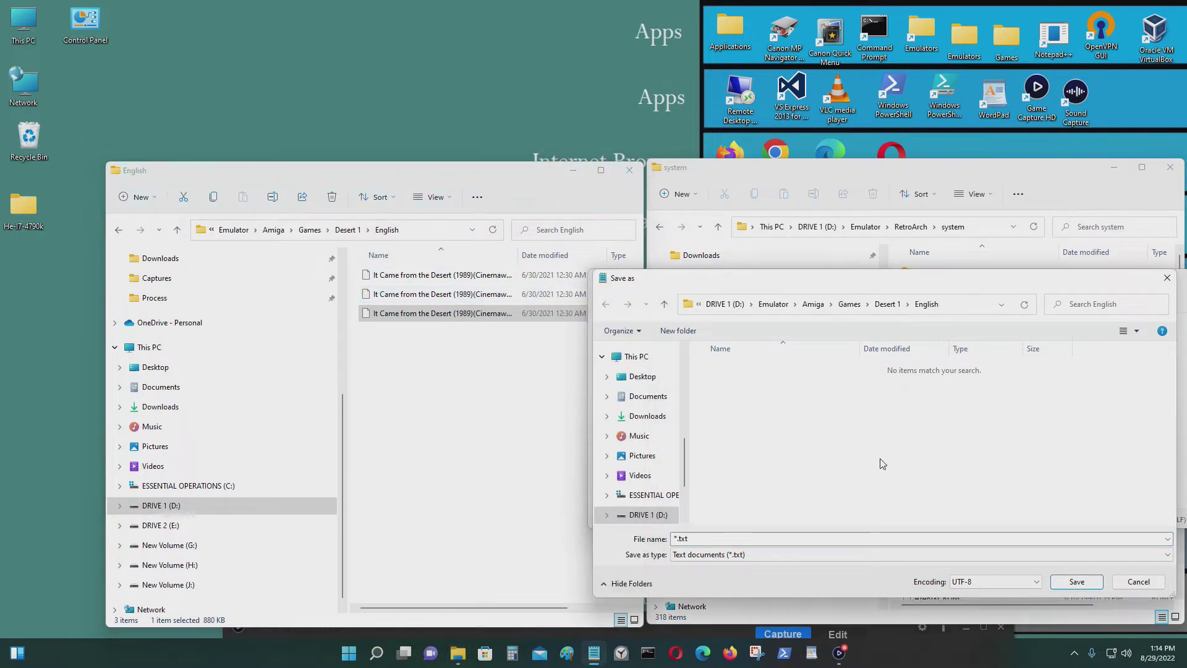
{"action": "left_click", "coordinate": [832, 555]}
{"action": "left_click", "coordinate": [687, 576]}
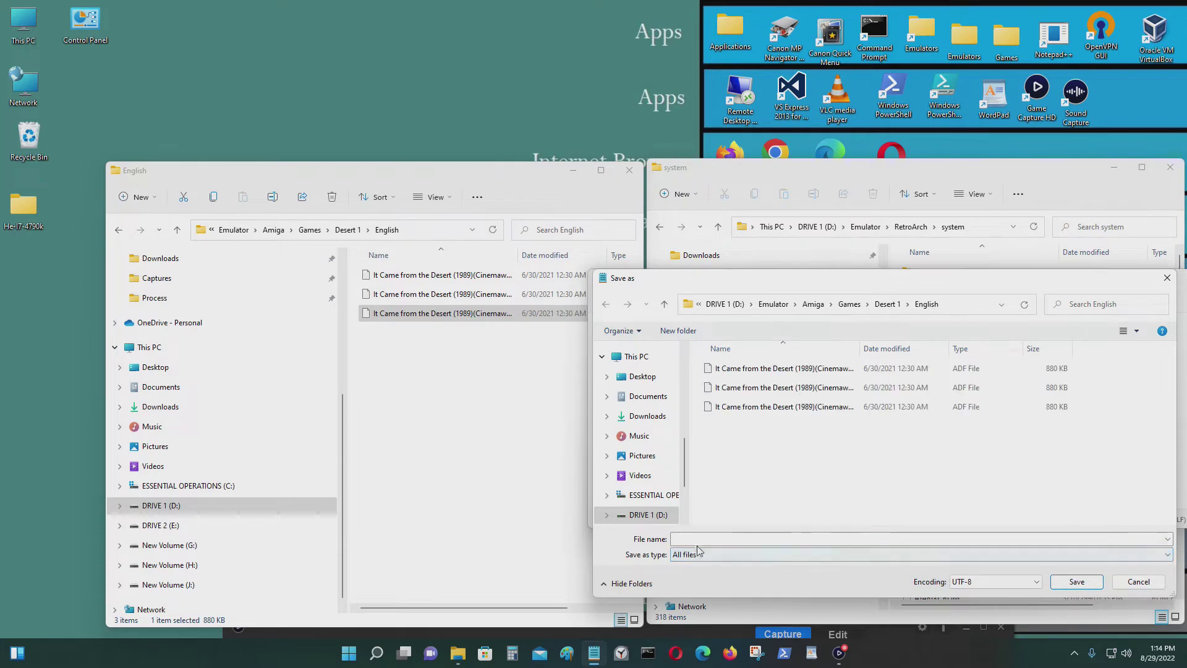
{"action": "type", "text": "Desert"}
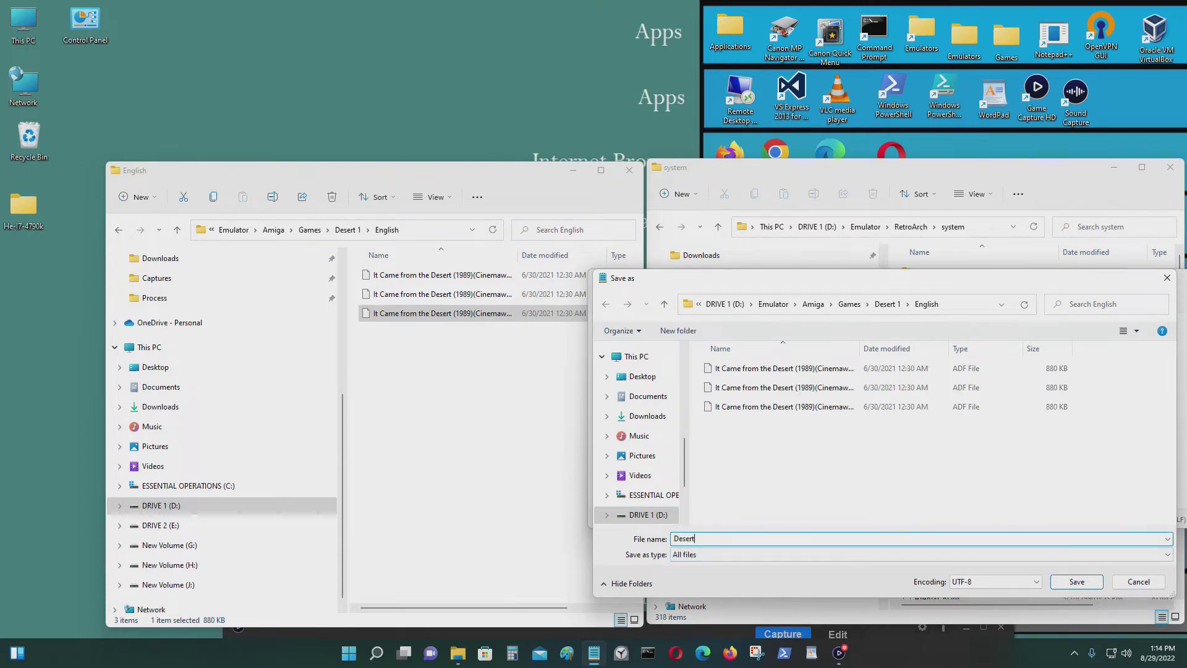
{"action": "left_click", "coordinate": [1076, 582]}
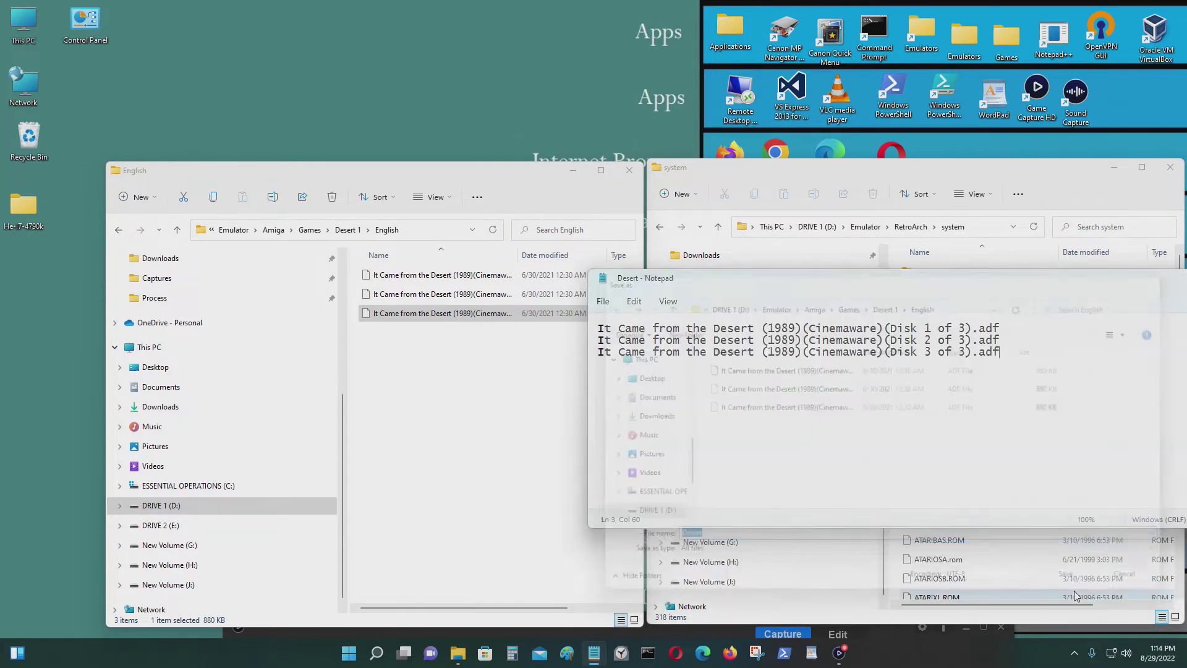
{"action": "left_click", "coordinate": [473, 277]}
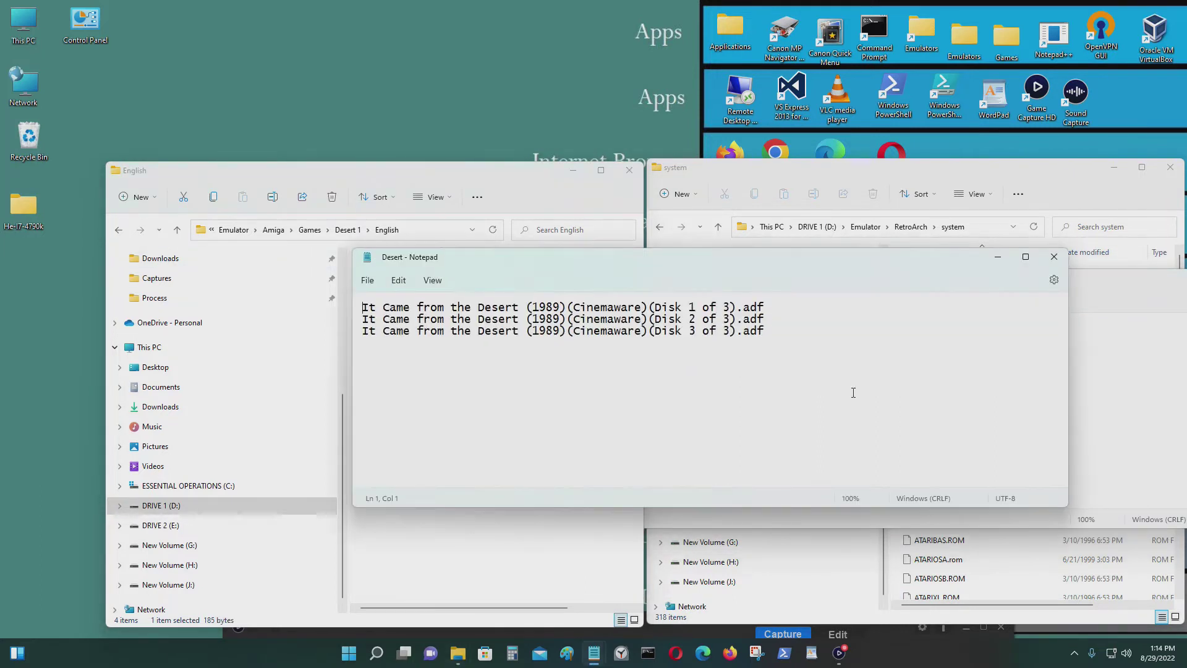
Save the disk list again as Desert.m3u with type All files.
{"action": "left_click", "coordinate": [368, 280]}
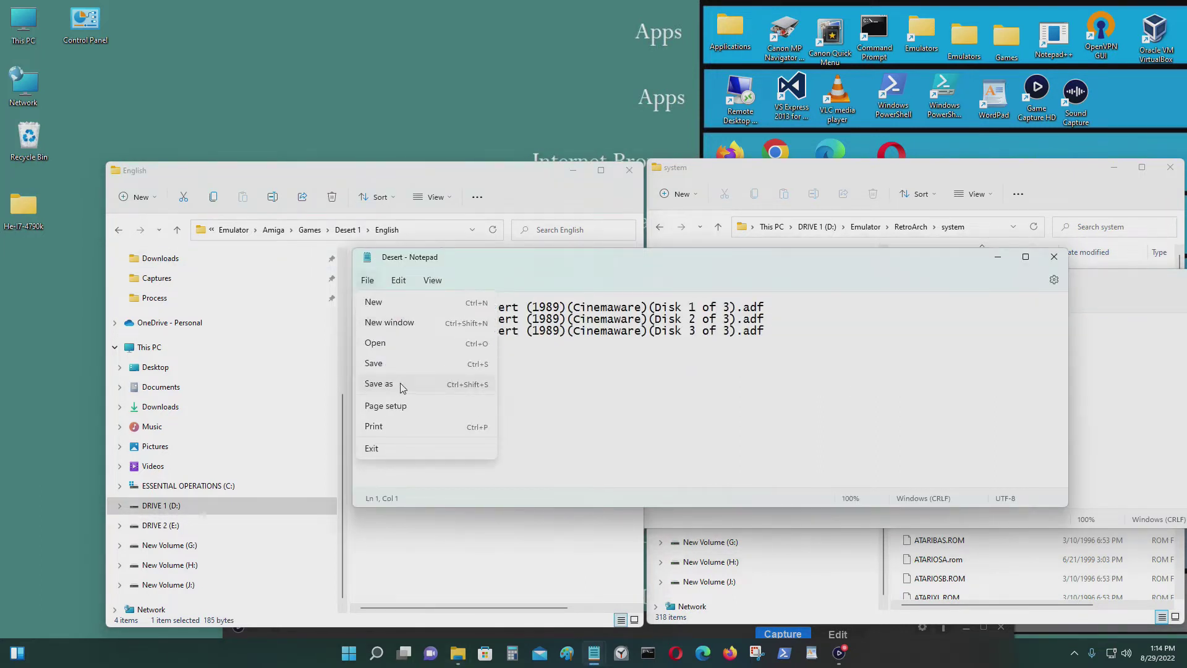
{"action": "left_click", "coordinate": [402, 385]}
{"action": "left_click", "coordinate": [551, 533]}
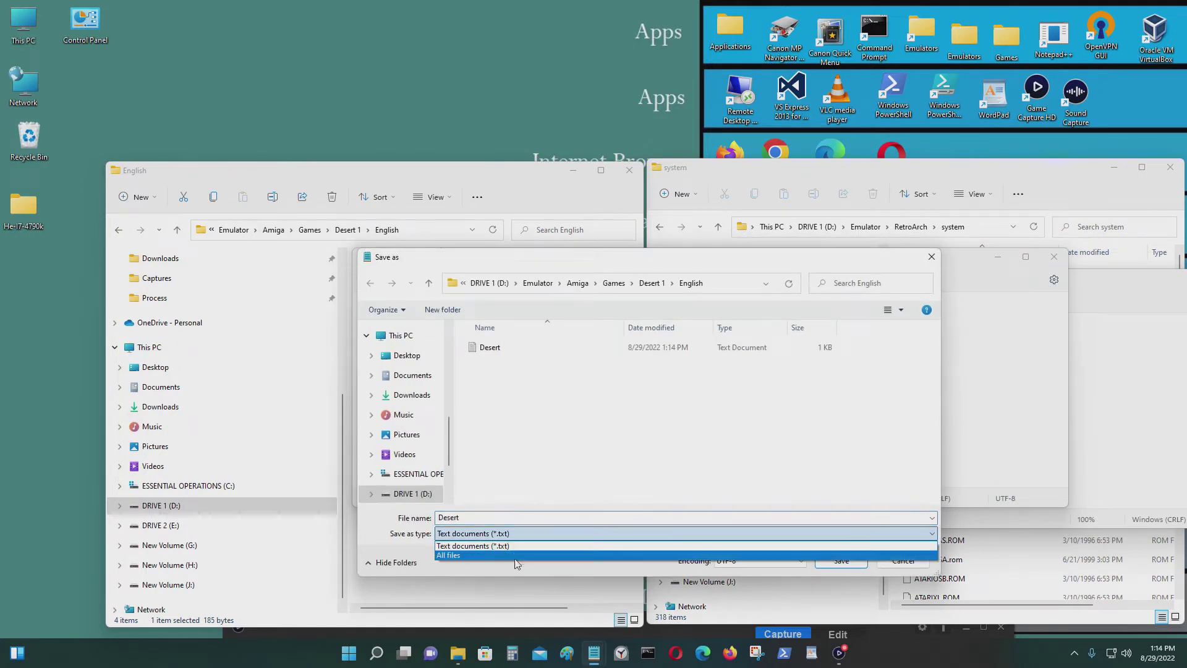
{"action": "left_click", "coordinate": [515, 556]}
{"action": "left_click", "coordinate": [517, 518]}
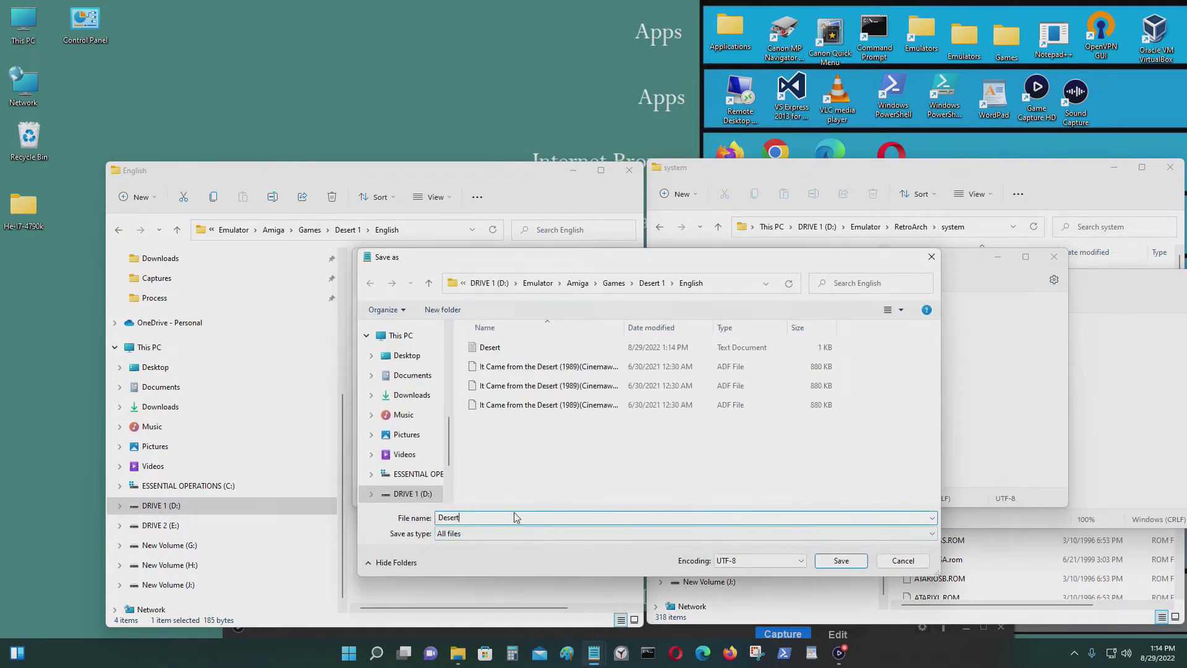
{"action": "type", "text": ".m3u"}
{"action": "left_click", "coordinate": [835, 565]}
Close Notepad and delete the leftover plain-text Desert file.
{"action": "left_click", "coordinate": [1056, 260]}
{"action": "left_click", "coordinate": [504, 414]}
{"action": "left_click", "coordinate": [456, 295]}
{"action": "key", "text": "Delete"}
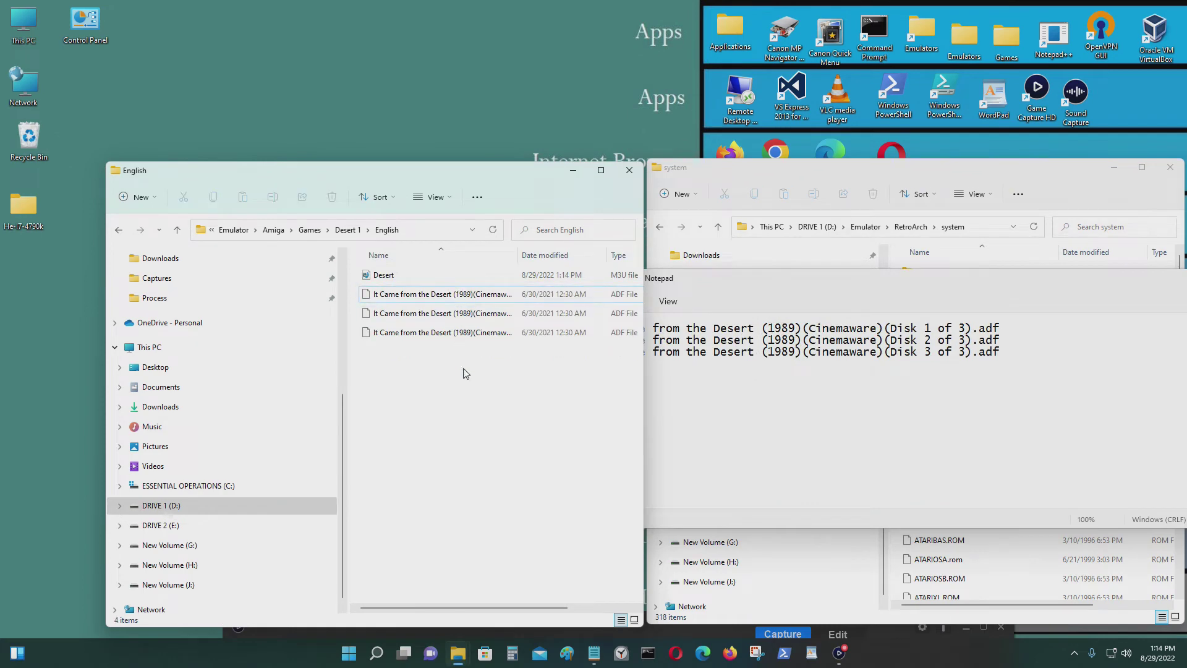
Return to the Games folder, open Operation Wolf, and close the leftover note.
{"action": "left_click", "coordinate": [119, 231]}
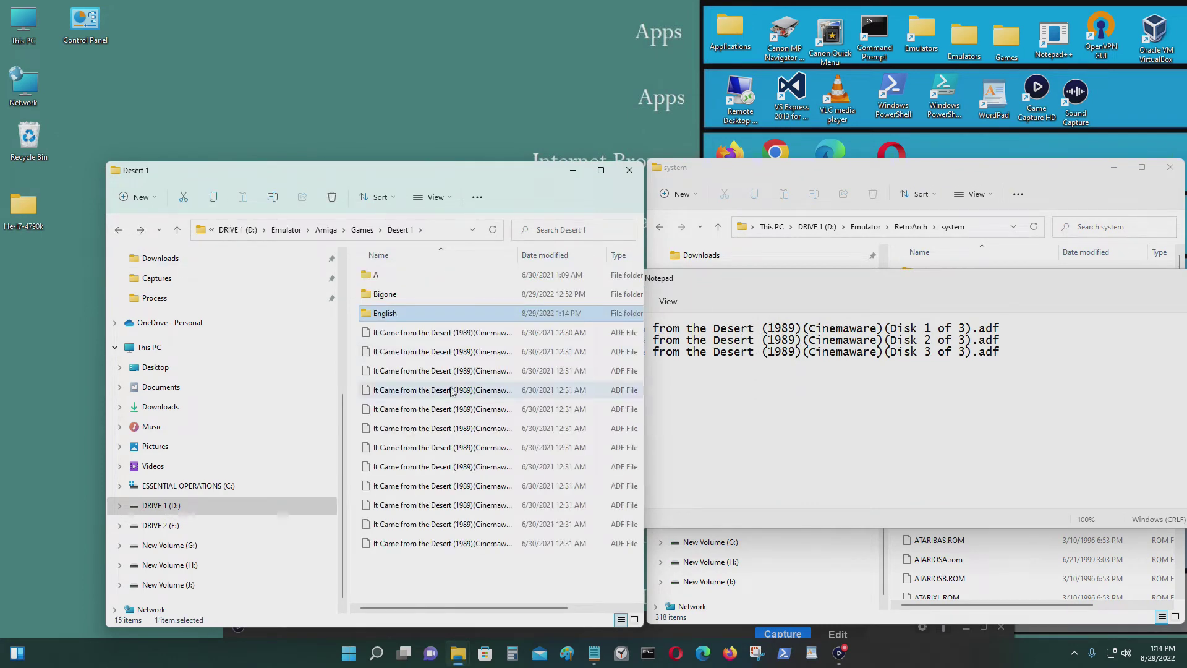
{"action": "left_click", "coordinate": [119, 230]}
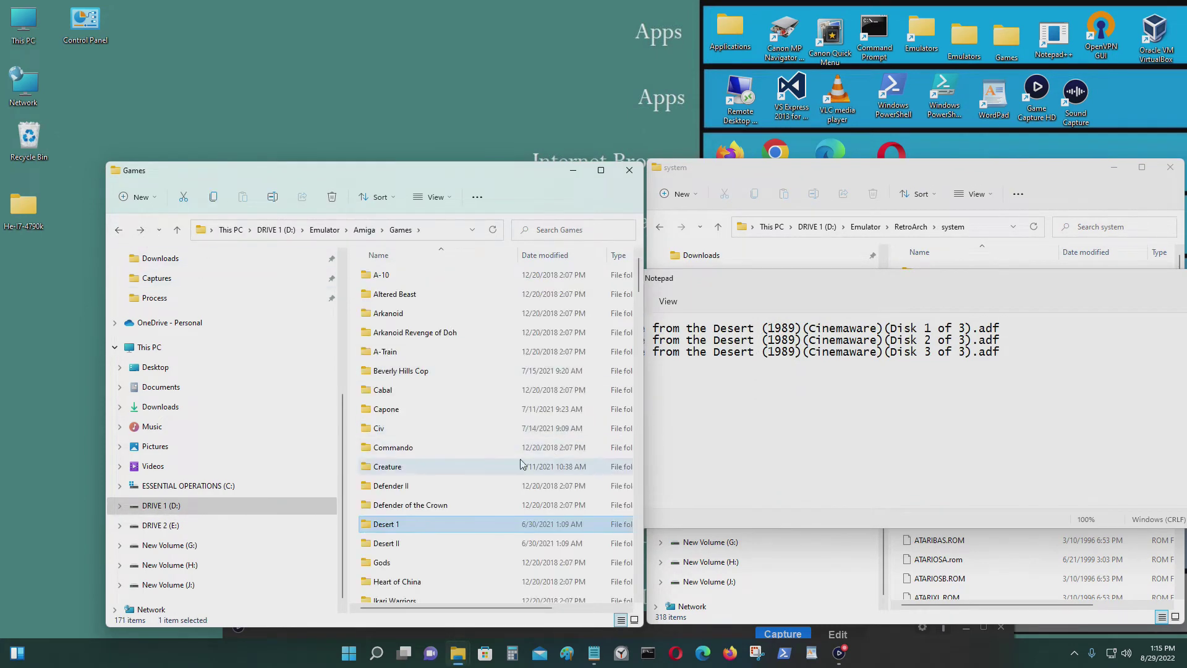
{"action": "scroll", "coordinate": [514, 495], "scroll_direction": "down", "scroll_amount": 5}
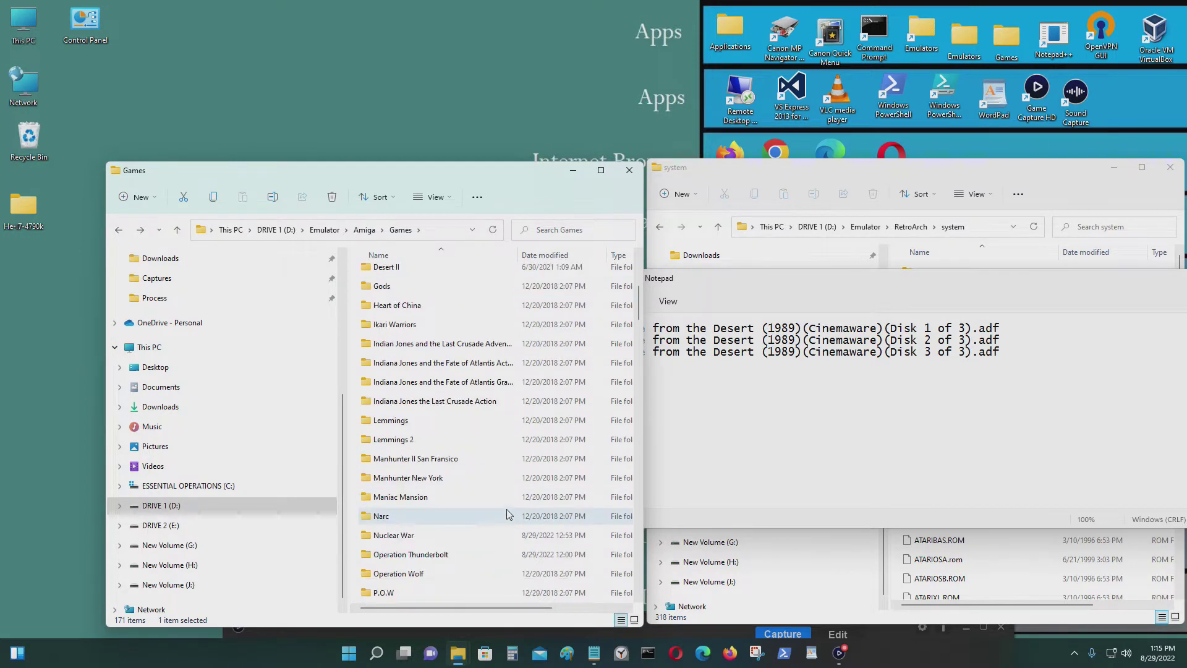
{"action": "double_click", "coordinate": [453, 574]}
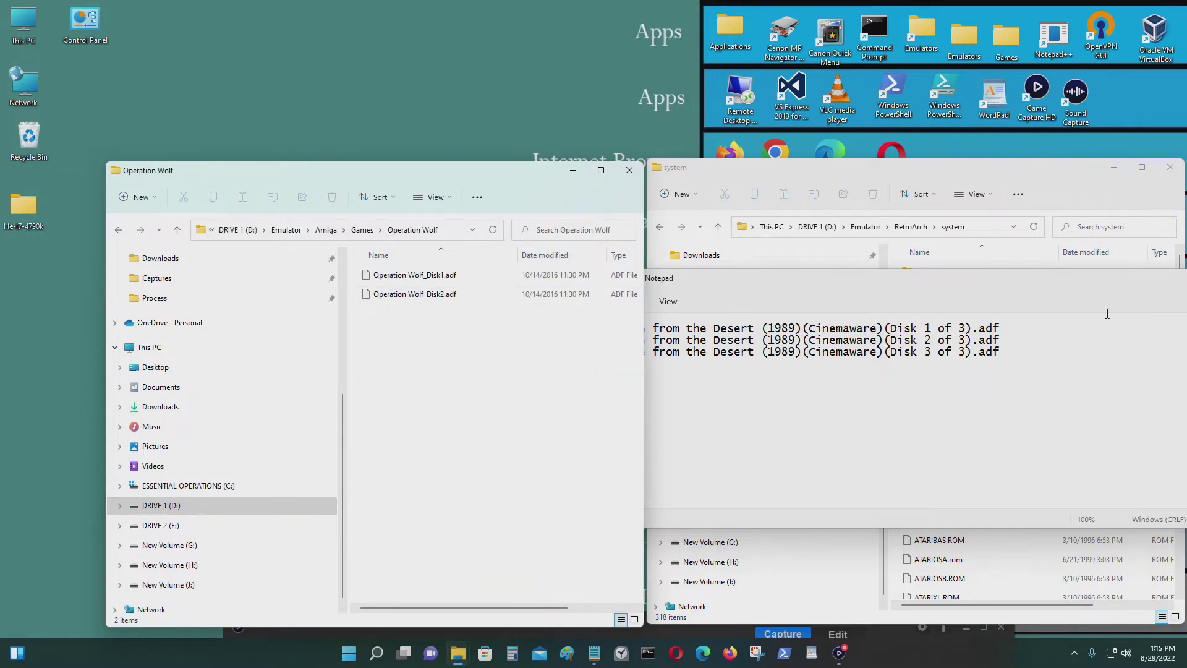
{"action": "left_click", "coordinate": [1117, 274]}
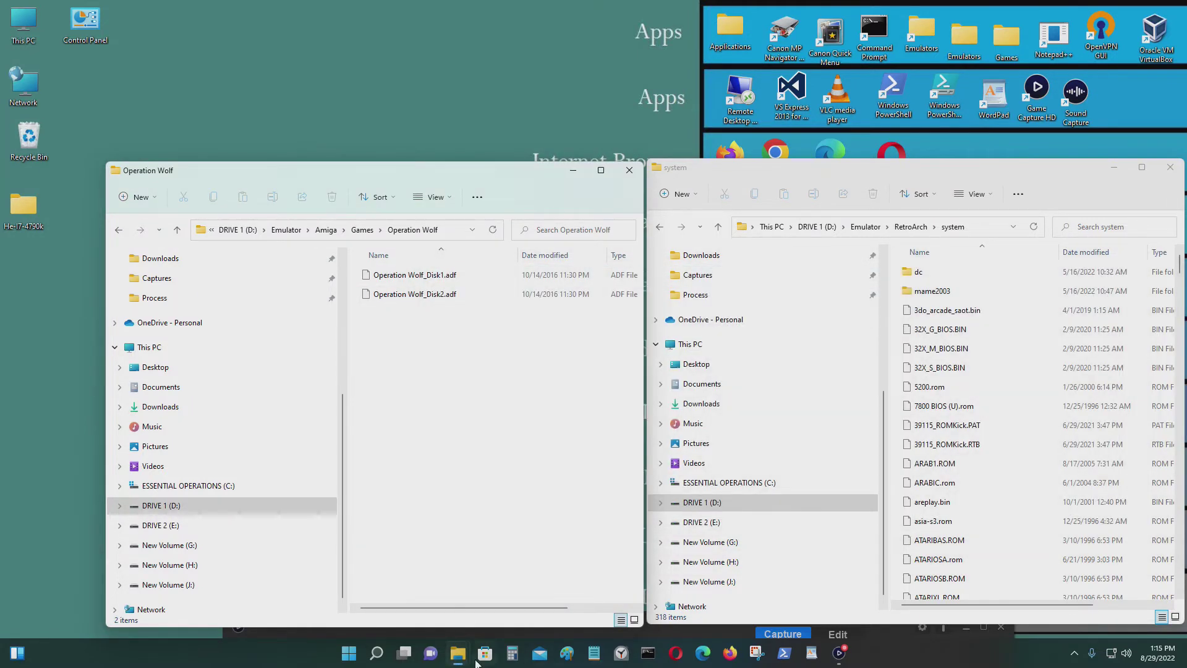
Start a new note and paste Operation Wolf_Disk1.adf as its first line.
{"action": "left_click", "coordinate": [594, 654]}
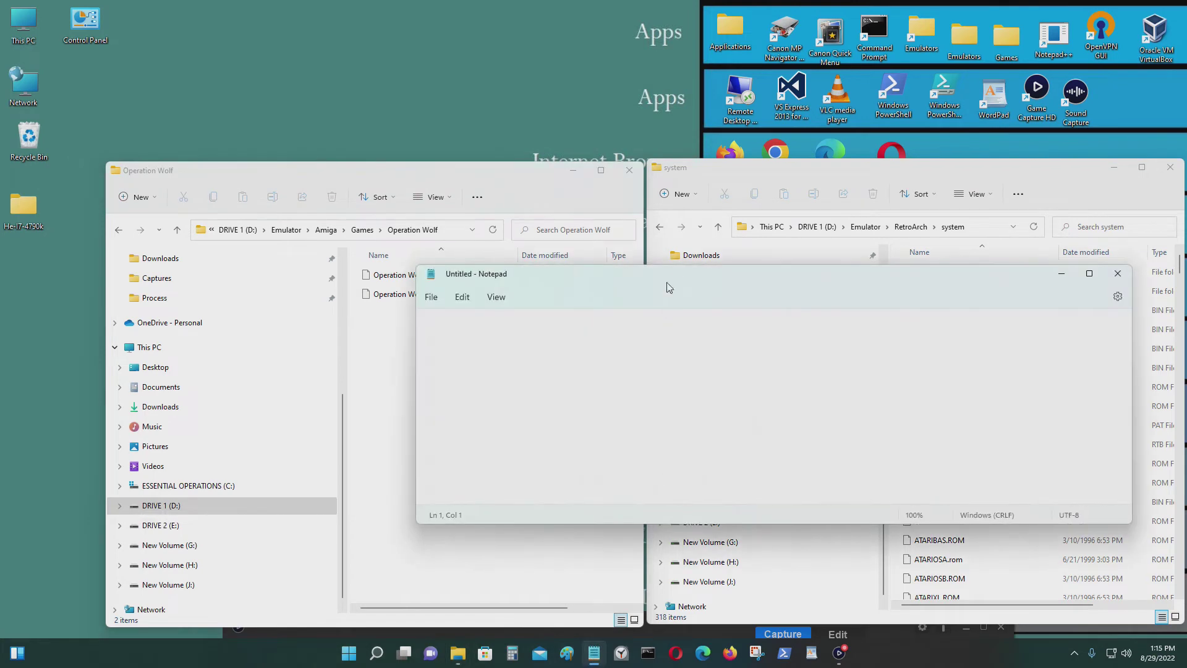
{"action": "left_click_drag", "start_coordinate": [667, 287], "coordinate": [771, 347]}
{"action": "left_click", "coordinate": [432, 275]}
{"action": "key", "text": "F2"}
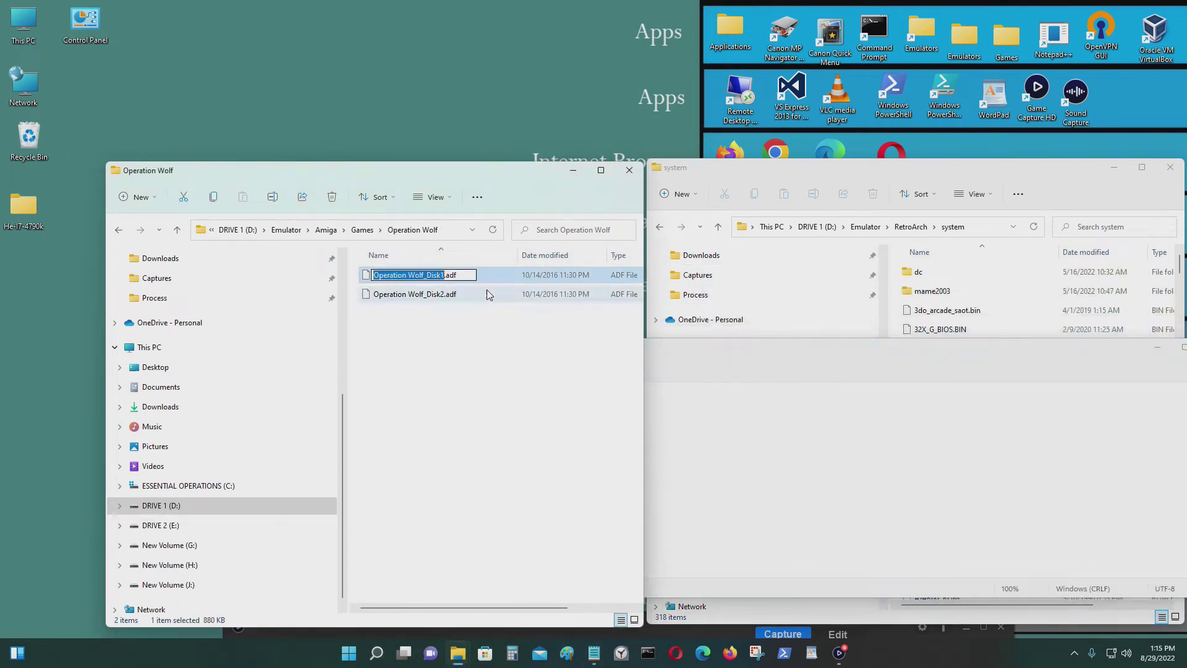
{"action": "key", "text": "ctrl+a"}
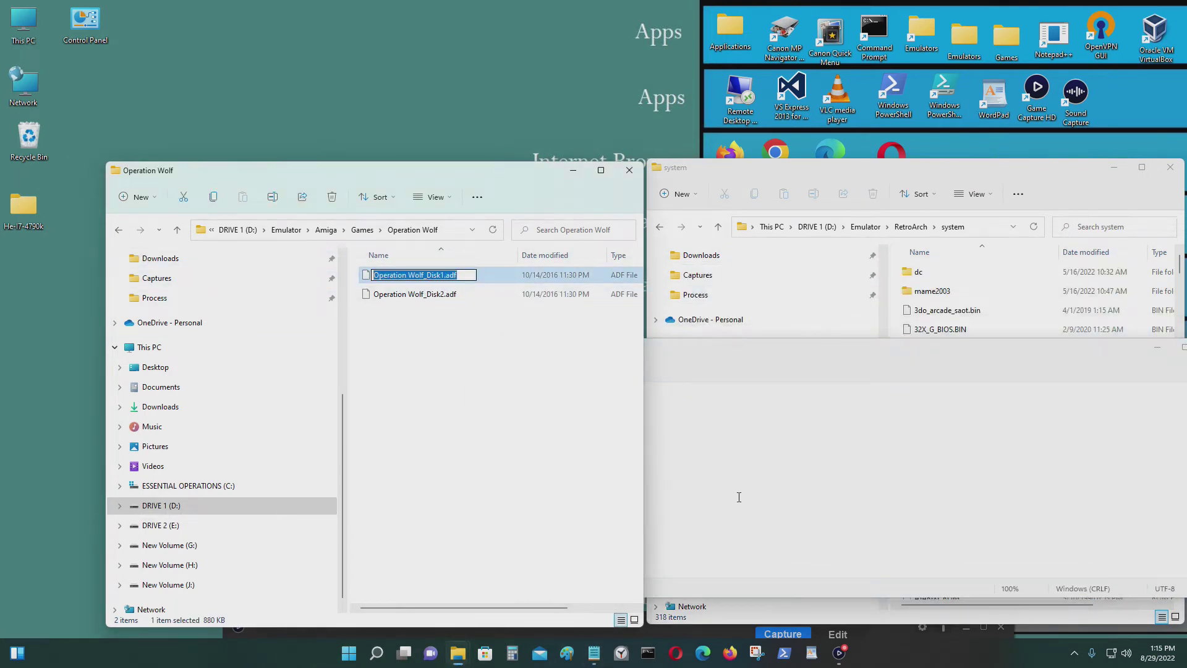
{"action": "key", "text": "ctrl+c"}
{"action": "left_click", "coordinate": [739, 497]}
{"action": "key", "text": "ctrl+v"}
Add Operation Wolf_Disk2.adf on the second line of the note.
{"action": "left_click", "coordinate": [503, 296]}
{"action": "key", "text": "F2"}
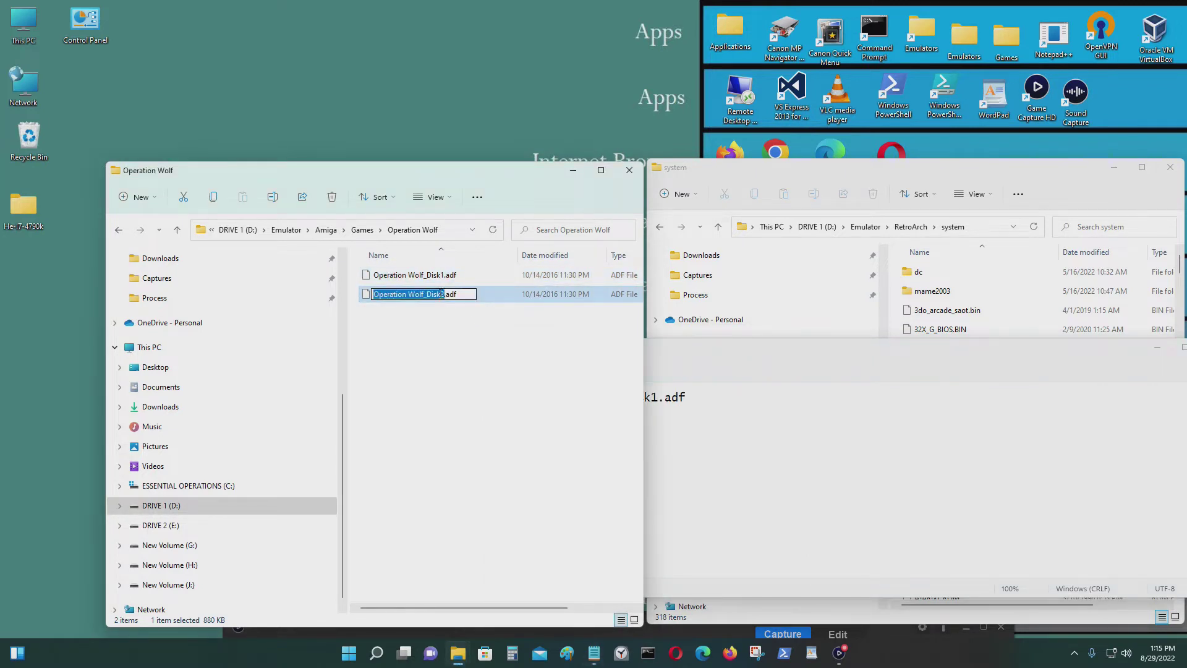
{"action": "left_click", "coordinate": [713, 400]}
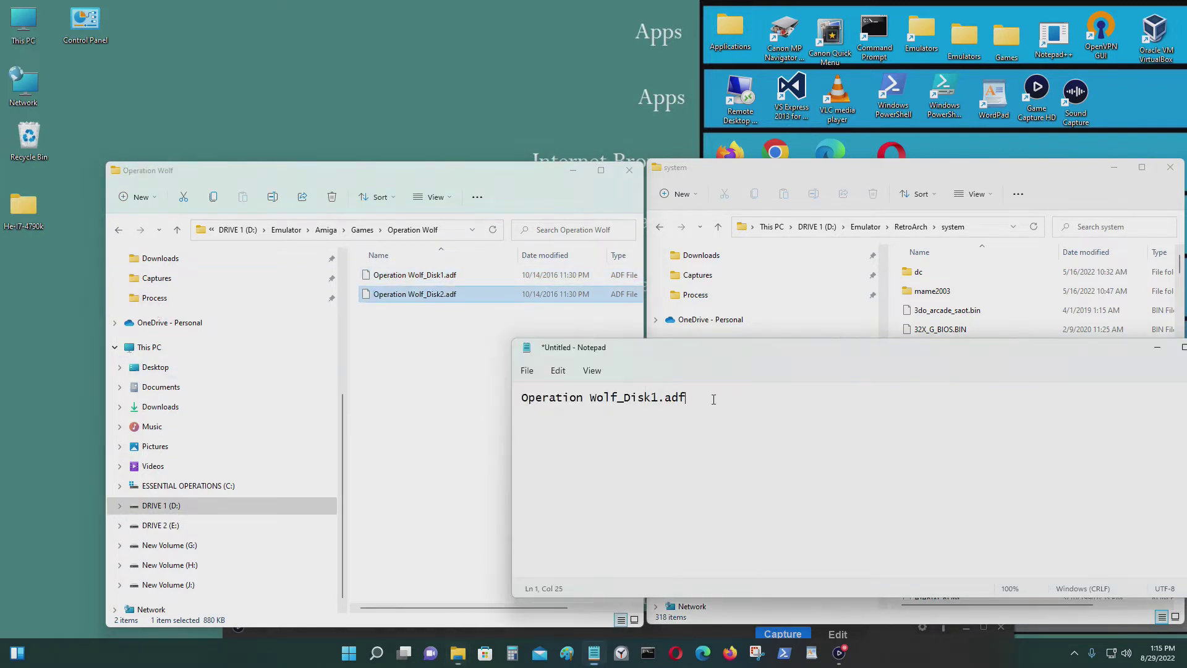
{"action": "key", "text": "ctrl+v"}
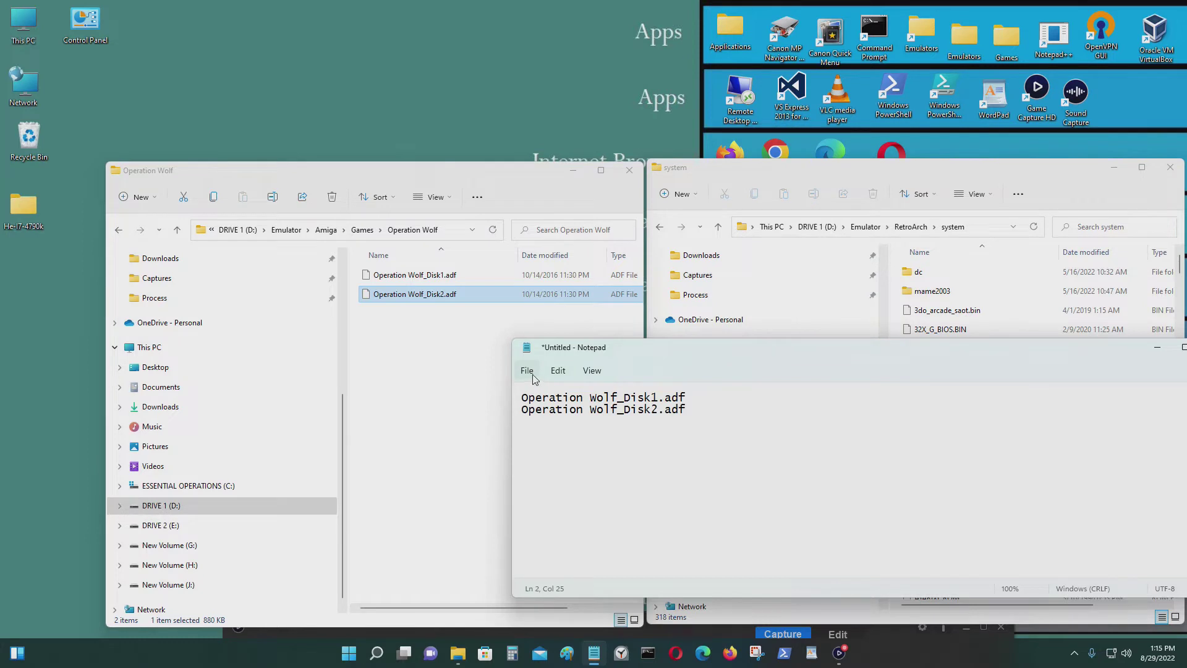
Open Save As and reveal the Operation Wolf folder path for copying.
{"action": "left_click", "coordinate": [530, 374]}
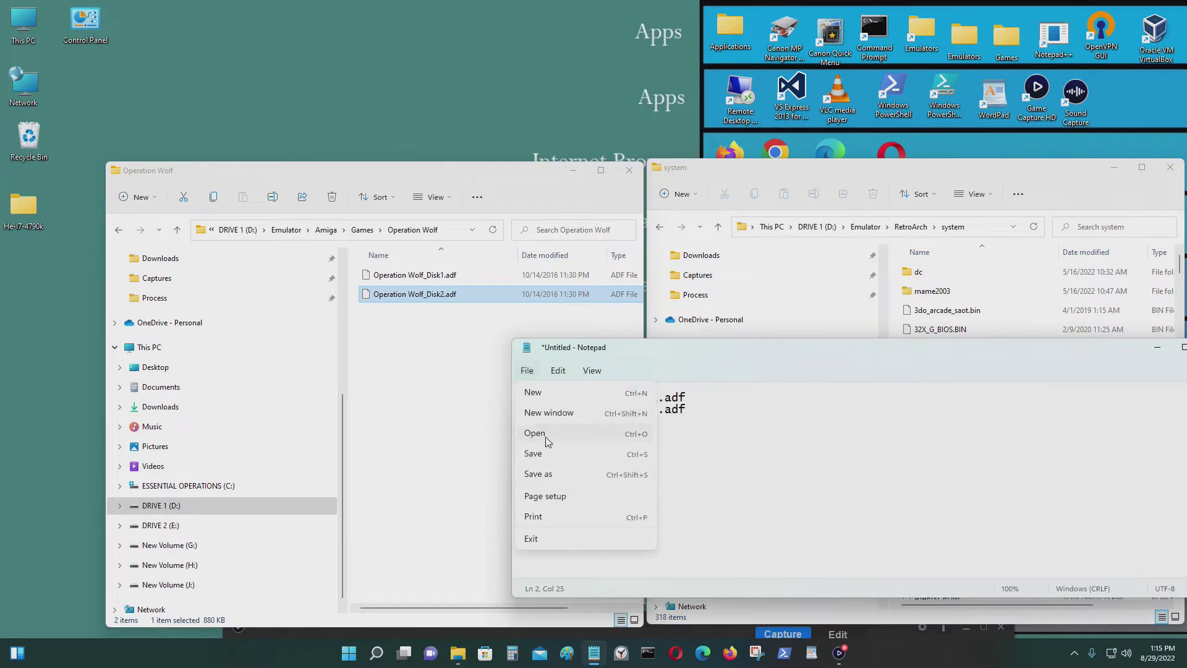
{"action": "left_click", "coordinate": [565, 474]}
{"action": "left_click", "coordinate": [452, 230]}
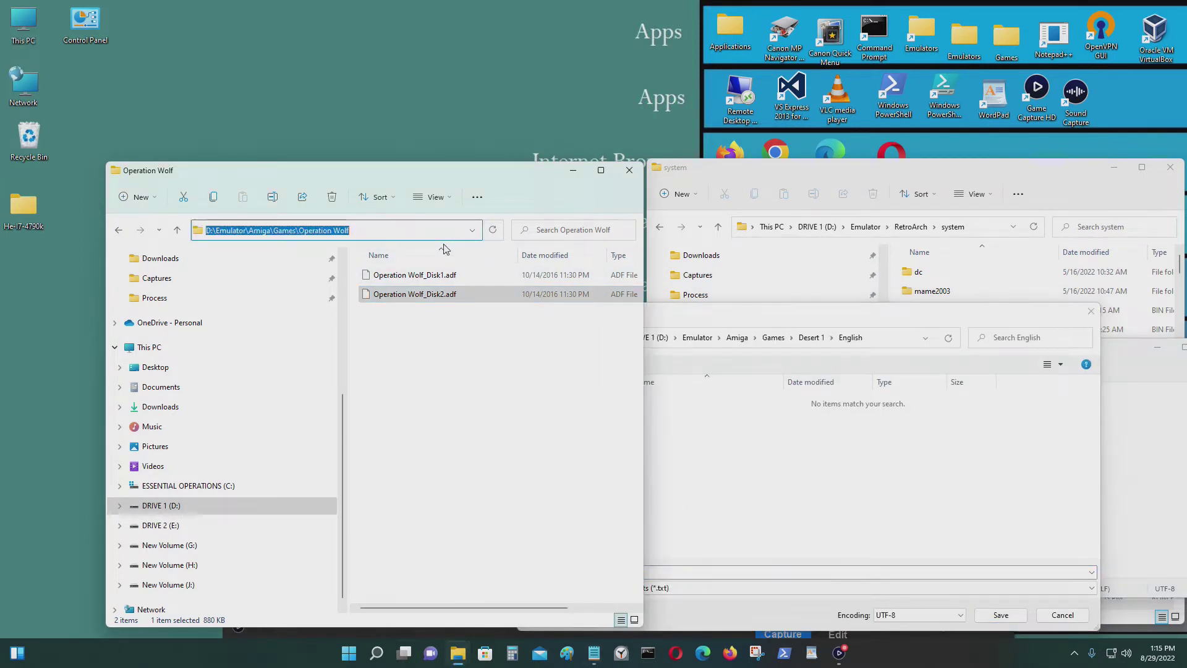
Save the list as Wolf.m3u with type All files in the Operation Wolf folder.
{"action": "left_click", "coordinate": [901, 338]}
{"action": "key", "text": "ctrl+v"}
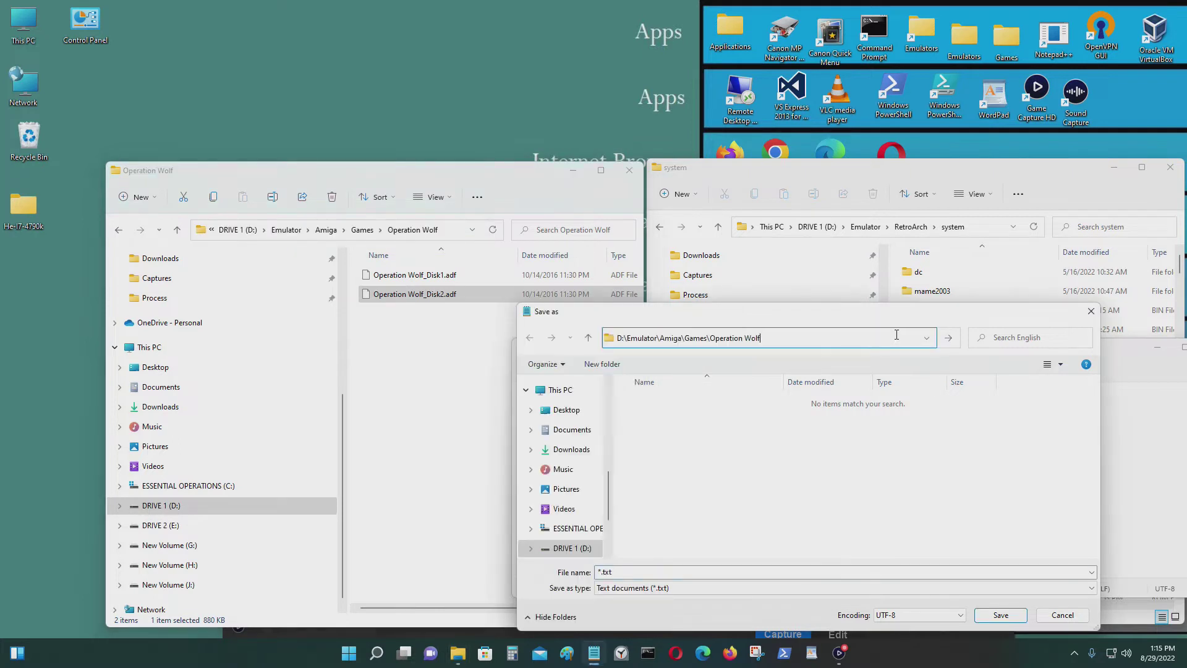
{"action": "key", "text": "Return"}
{"action": "left_click", "coordinate": [729, 587]}
{"action": "left_click", "coordinate": [686, 608]}
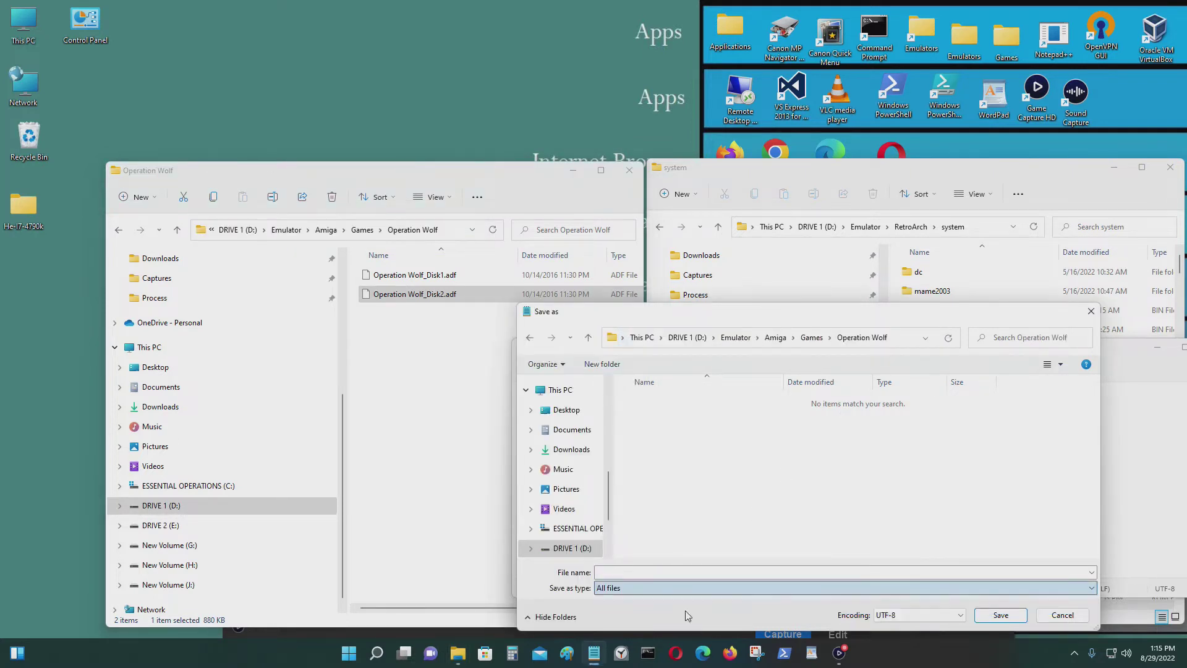
{"action": "left_click", "coordinate": [663, 572]}
{"action": "type", "text": "Wolf.m3u"}
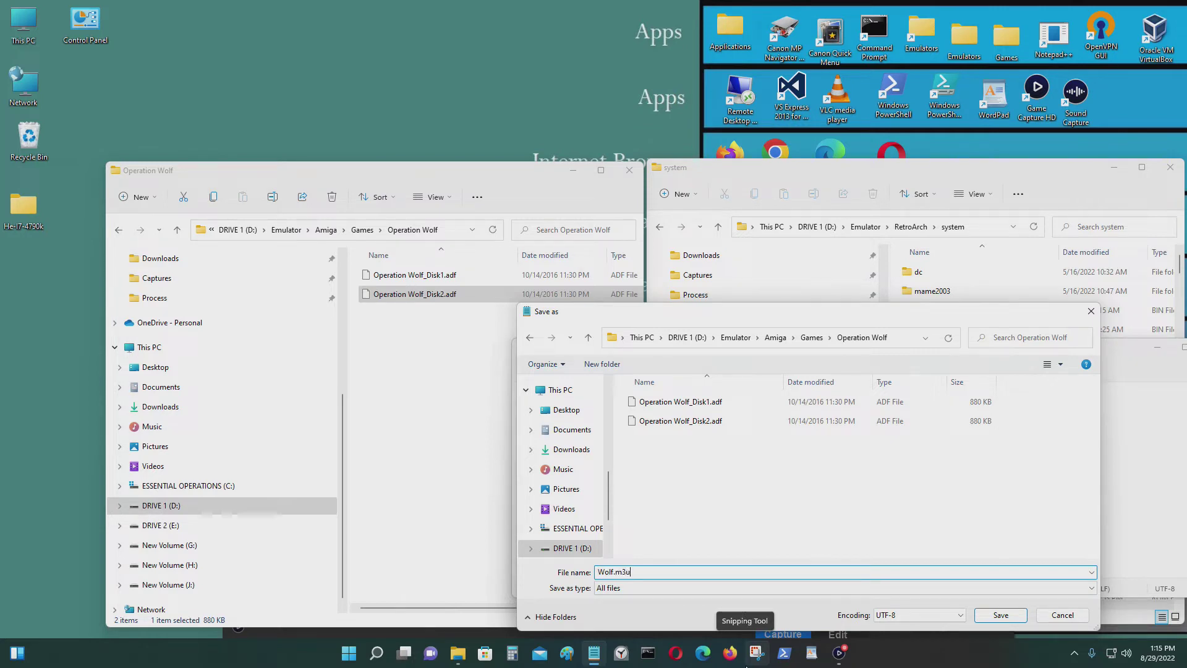
{"action": "left_click", "coordinate": [1001, 614]}
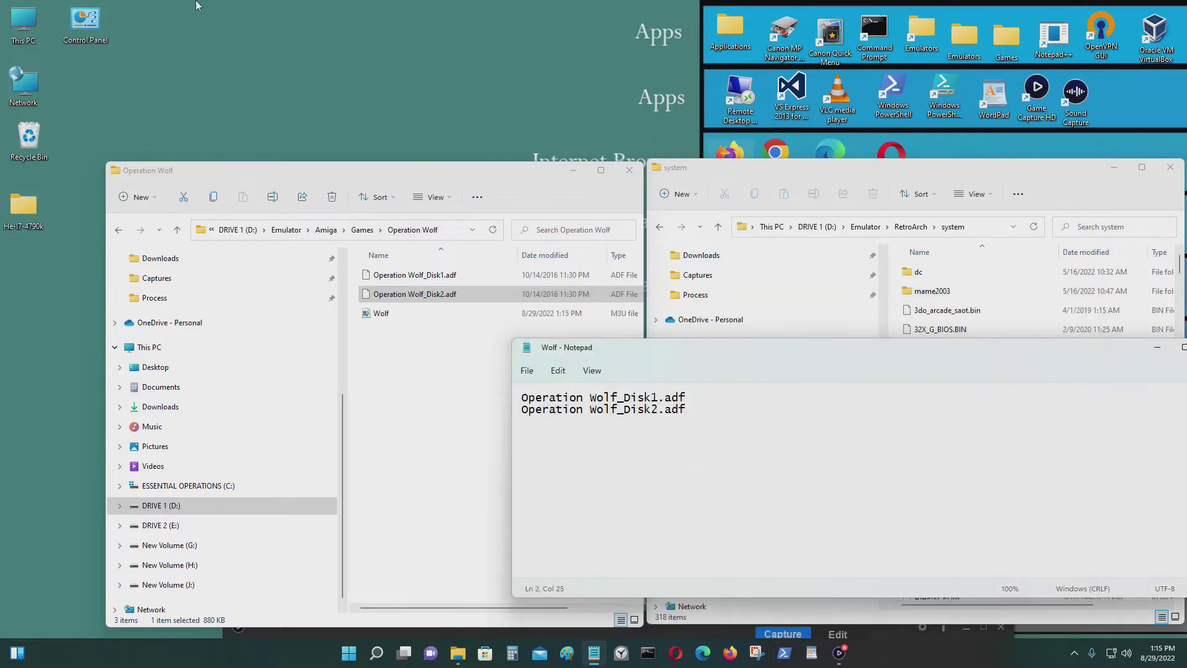
{"action": "left_click", "coordinate": [129, 231]}
Browse into the Robocop game folder in File Explorer.
{"action": "scroll", "coordinate": [450, 436], "scroll_direction": "up", "scroll_amount": 3}
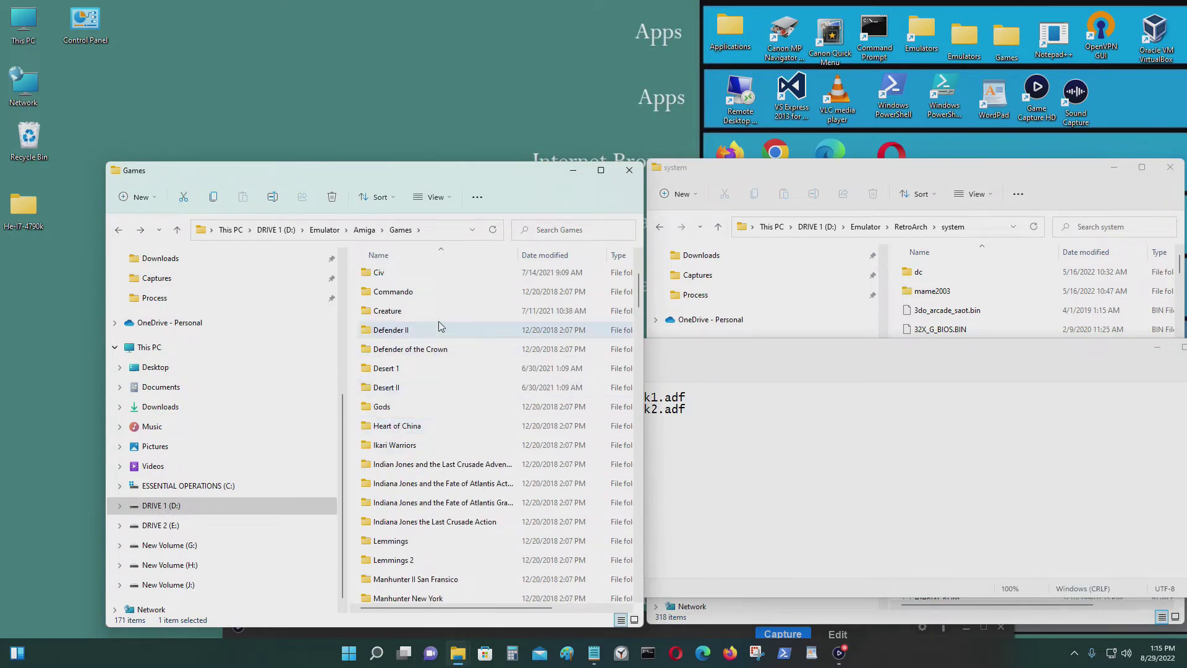
{"action": "scroll", "coordinate": [470, 394], "scroll_direction": "down", "scroll_amount": 1}
{"action": "scroll", "coordinate": [470, 394], "scroll_direction": "down", "scroll_amount": 2}
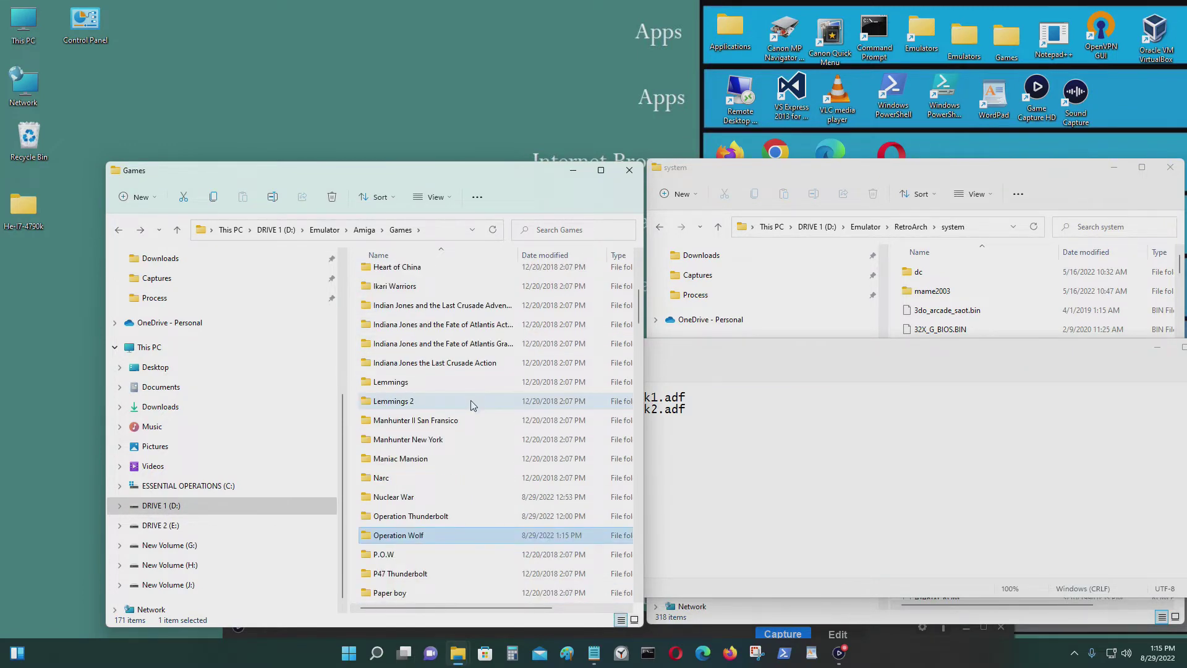
{"action": "scroll", "coordinate": [473, 402], "scroll_direction": "down", "scroll_amount": 2}
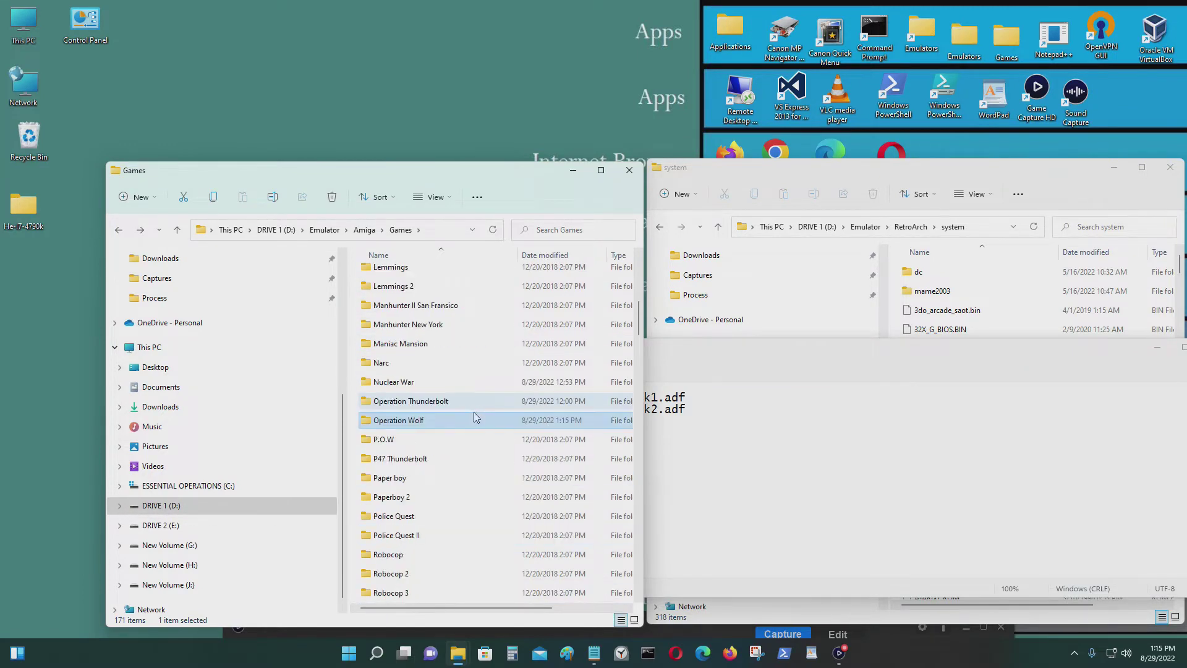
{"action": "double_click", "coordinate": [480, 561]}
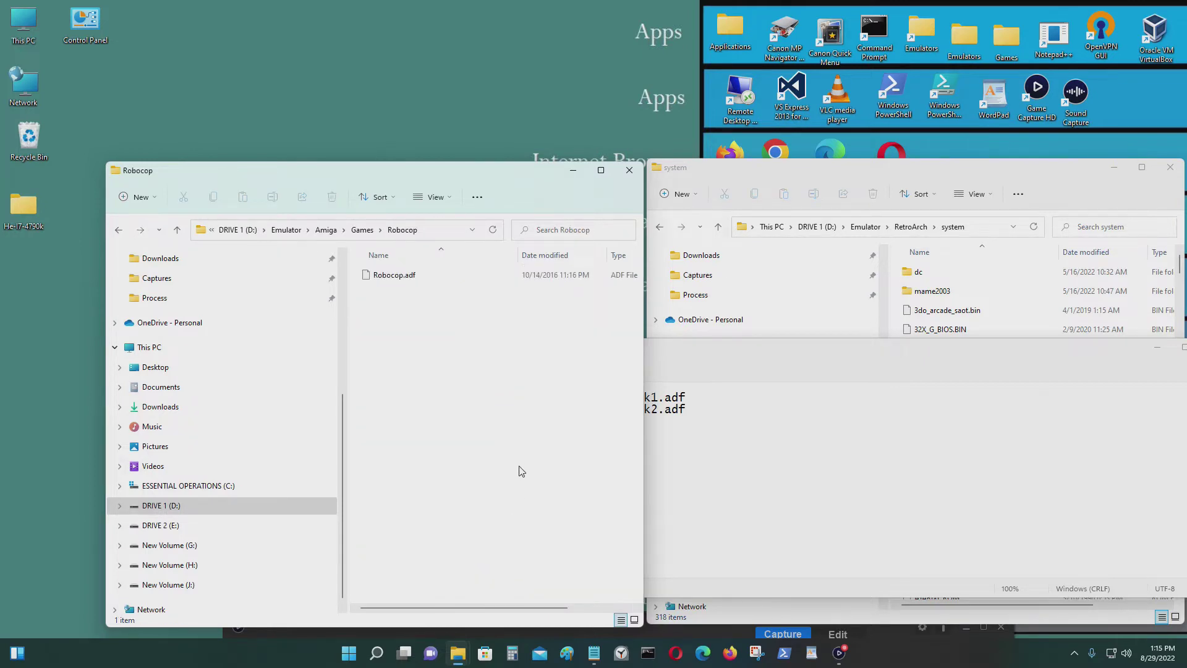
Close the Wolf playlist's Notepad window.
{"action": "left_click", "coordinate": [987, 353]}
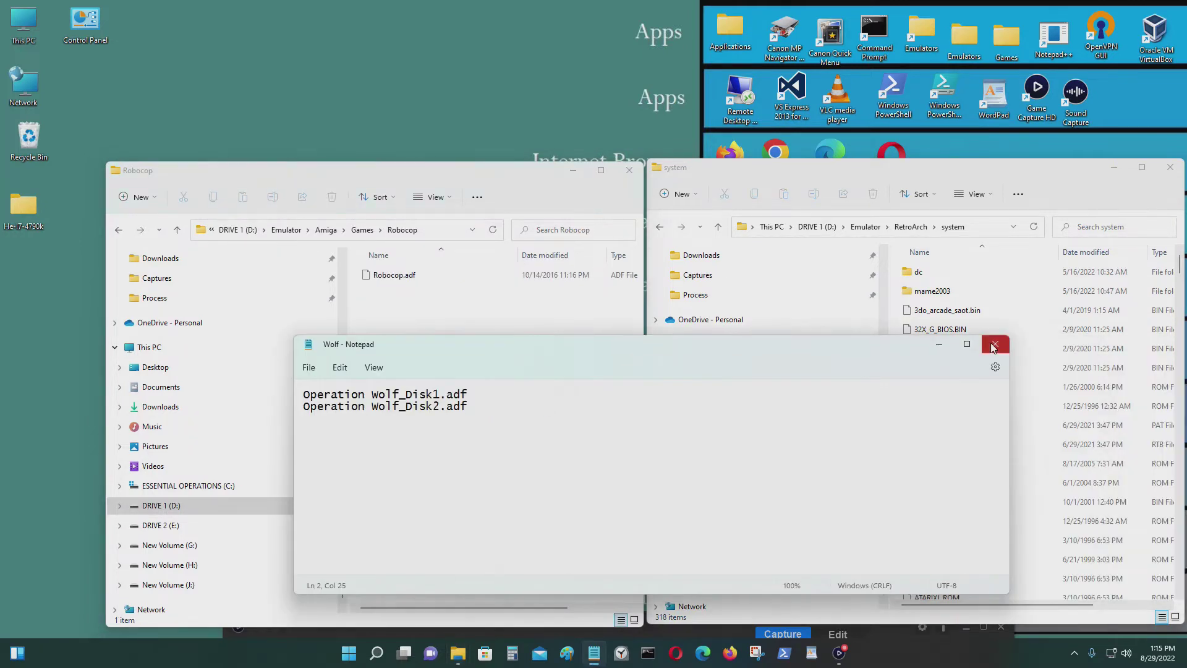
{"action": "left_click", "coordinate": [1005, 345]}
{"action": "scroll", "coordinate": [992, 498], "scroll_direction": "down", "scroll_amount": 20}
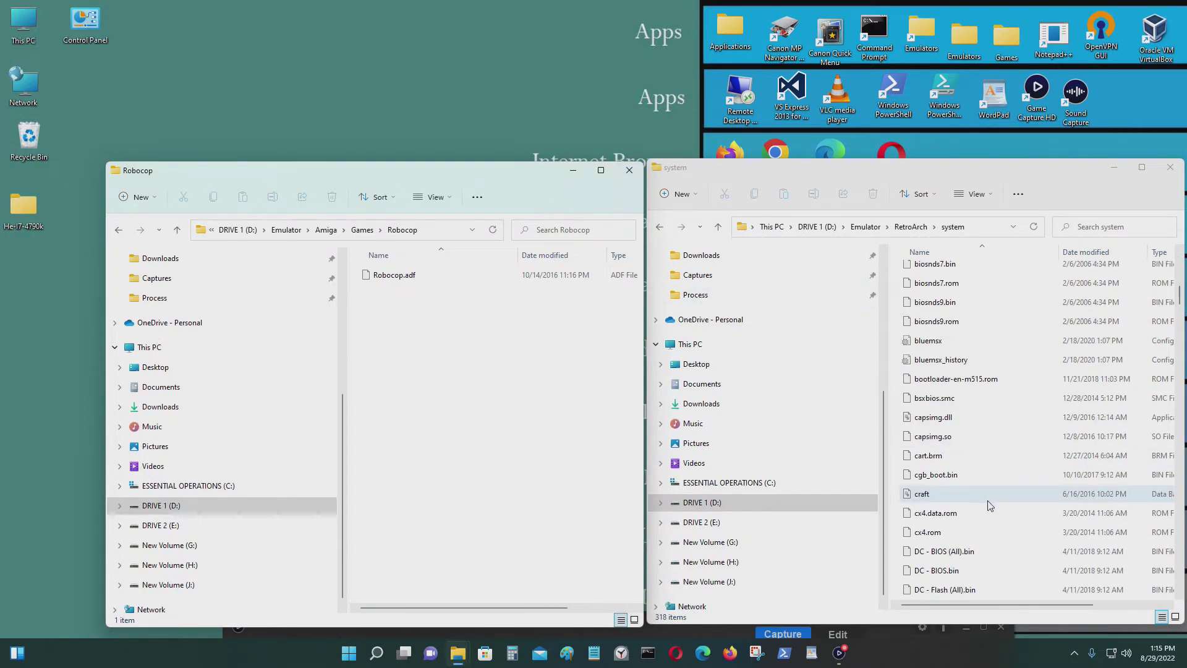
{"action": "scroll", "coordinate": [986, 507], "scroll_direction": "up", "scroll_amount": 4}
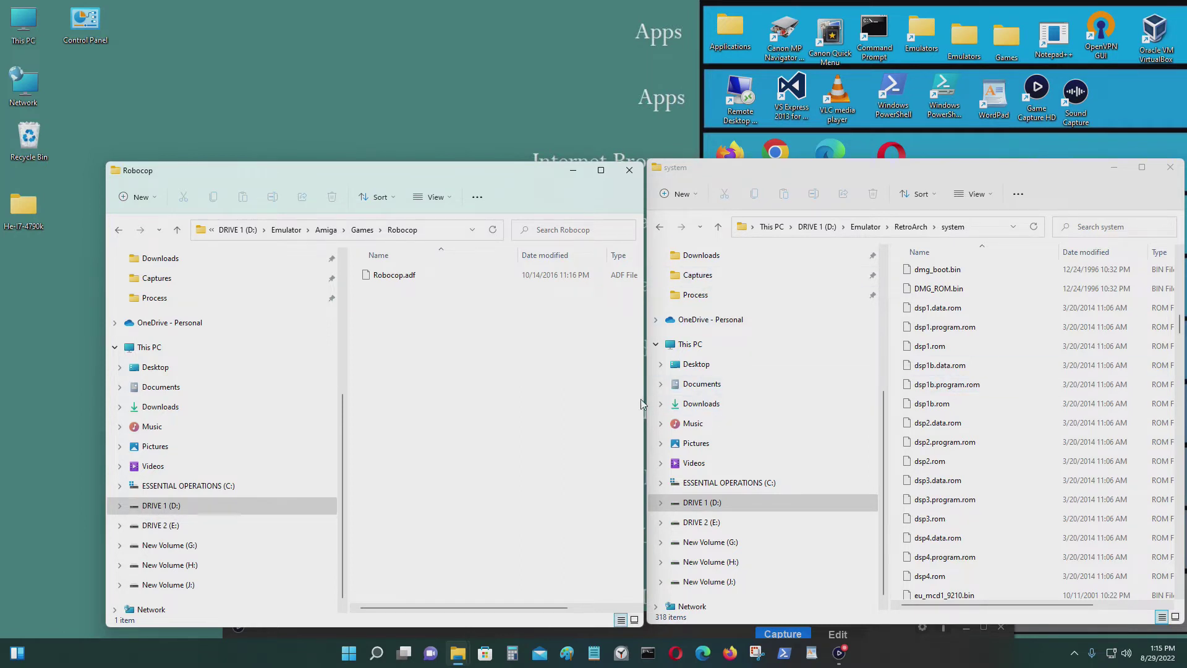
Return to the Games folder and open the Desert 1 folder.
{"action": "left_click", "coordinate": [118, 229]}
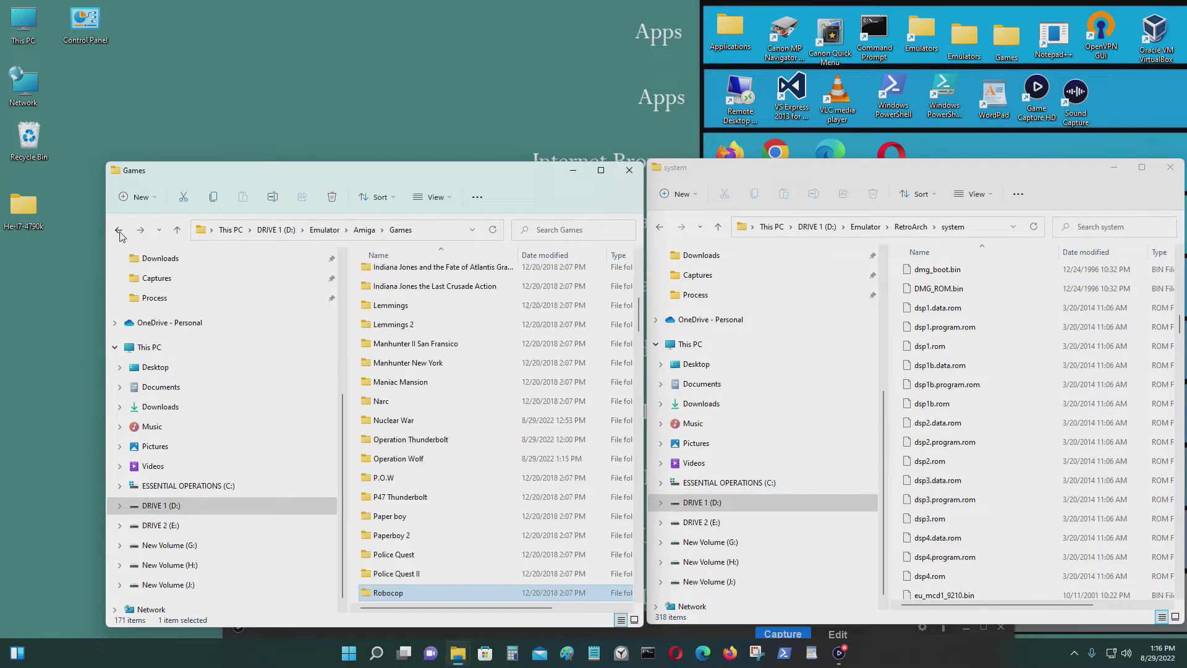
{"action": "scroll", "coordinate": [426, 519], "scroll_direction": "up", "scroll_amount": 3}
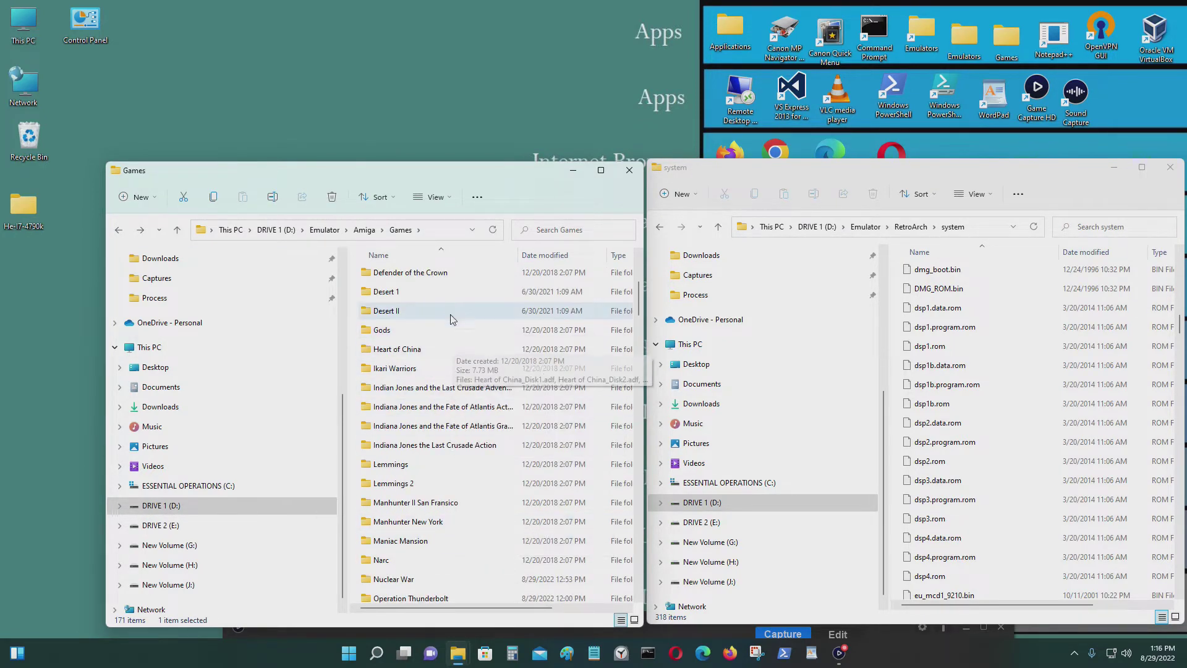
{"action": "double_click", "coordinate": [456, 293]}
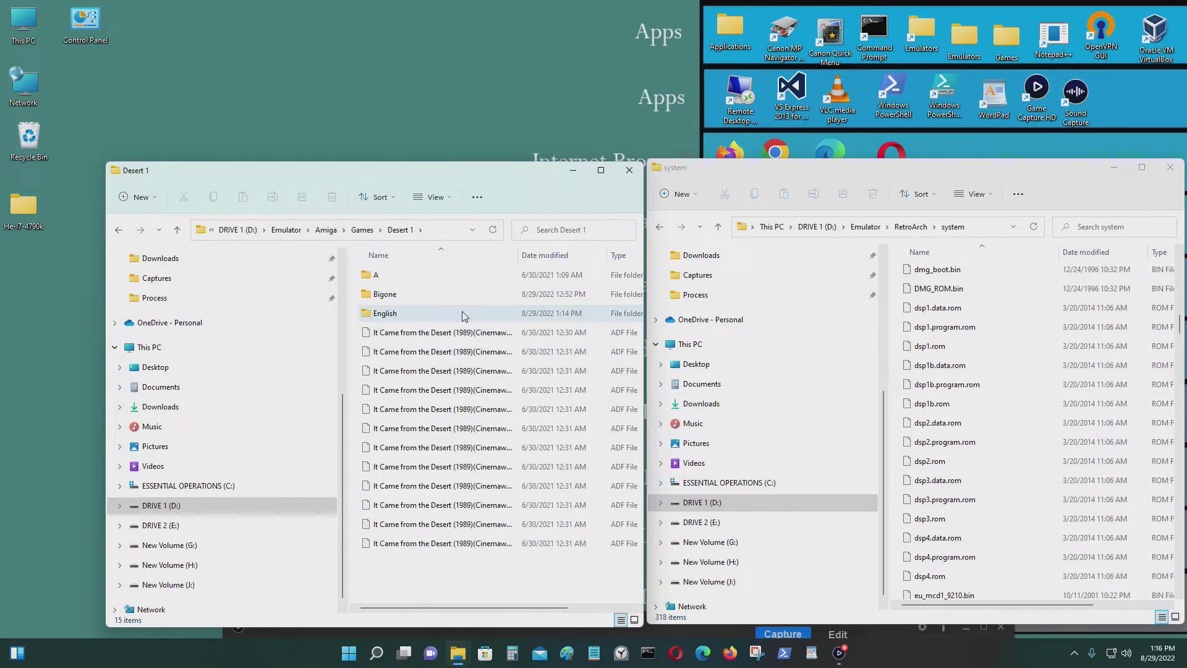
Open the English folder, launch a blank Notepad, and copy the English folder's path.
{"action": "left_click", "coordinate": [463, 314]}
{"action": "double_click", "coordinate": [464, 313]}
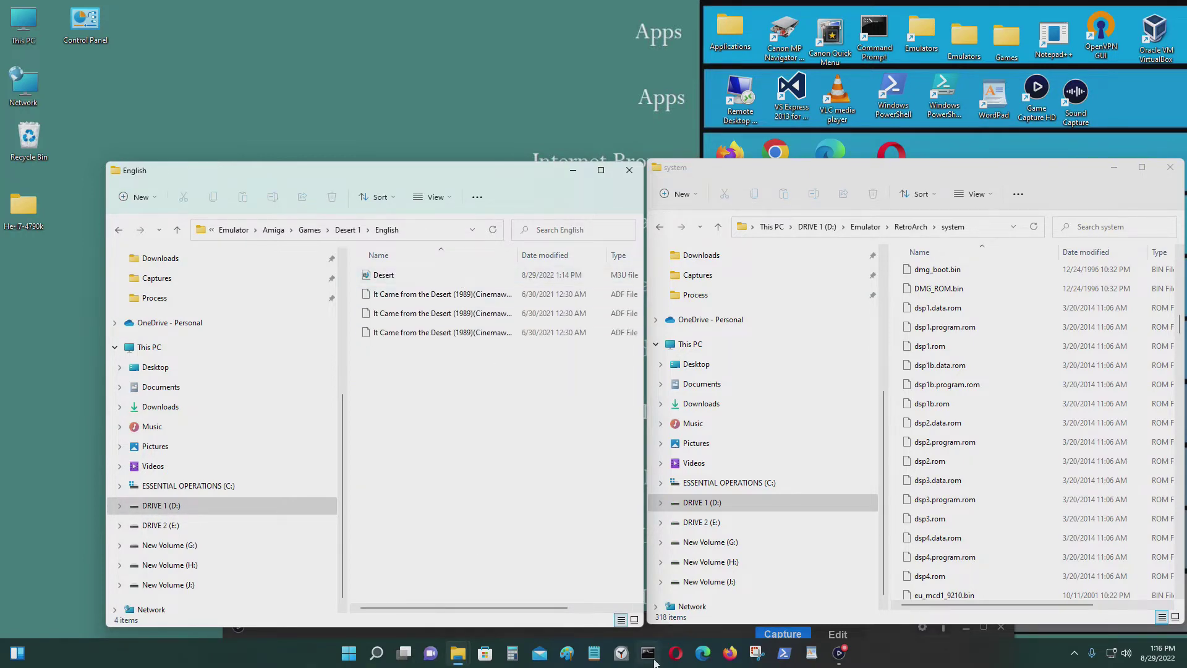
{"action": "left_click", "coordinate": [594, 656]}
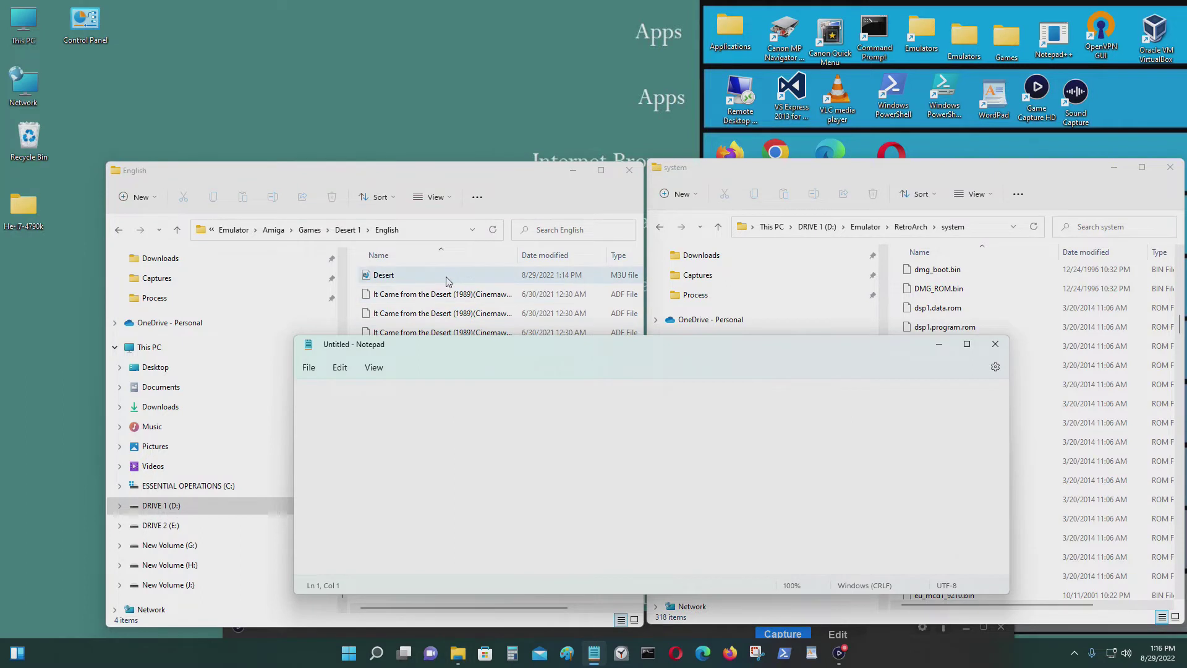
{"action": "left_click", "coordinate": [443, 272]}
{"action": "left_click", "coordinate": [441, 233]}
{"action": "key", "text": "ctrl+c"}
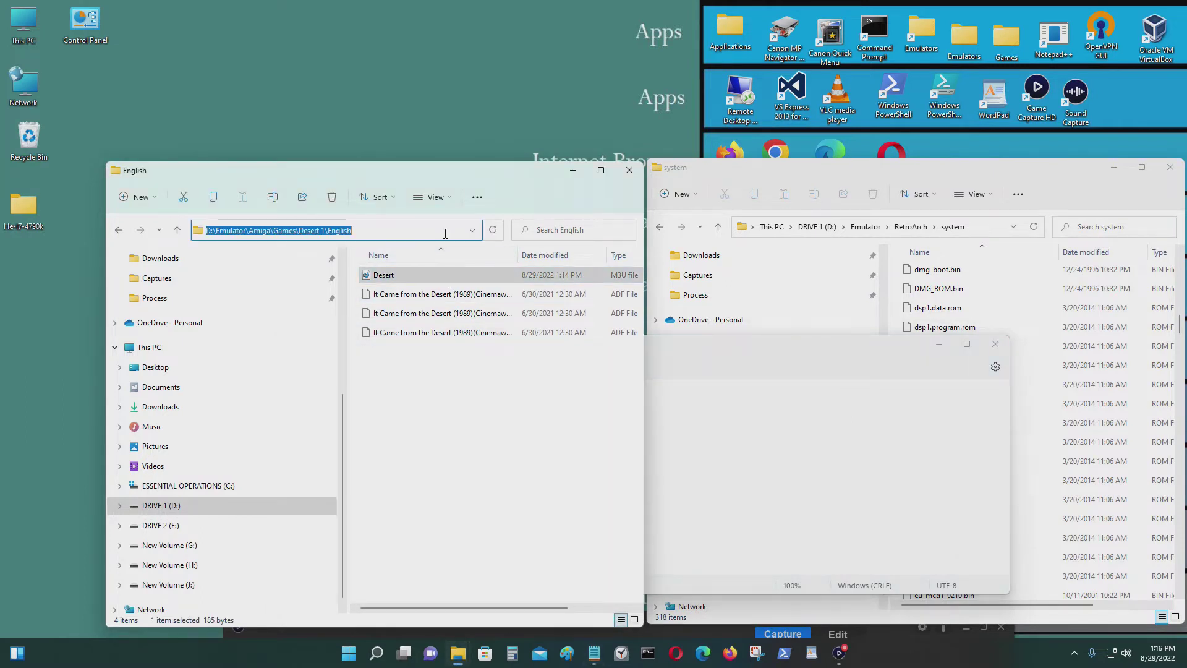
In Notepad's File > Open dialog, go to the English folder by pasting its path.
{"action": "left_click", "coordinate": [813, 478]}
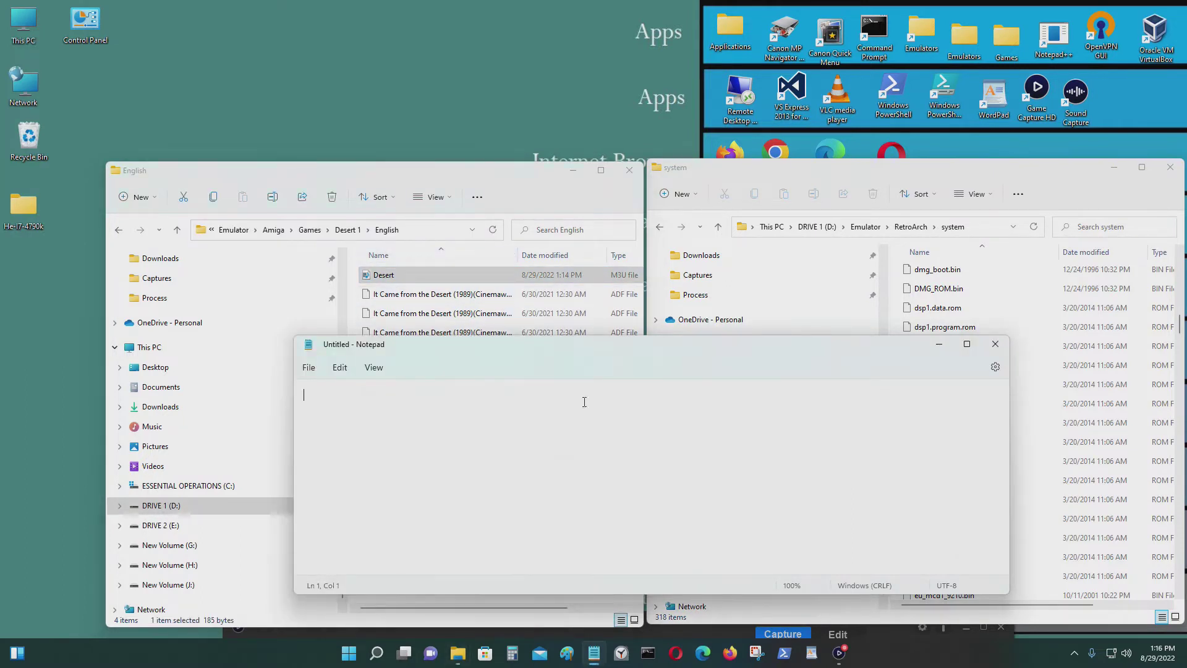
{"action": "left_click", "coordinate": [322, 371]}
{"action": "left_click", "coordinate": [312, 371]}
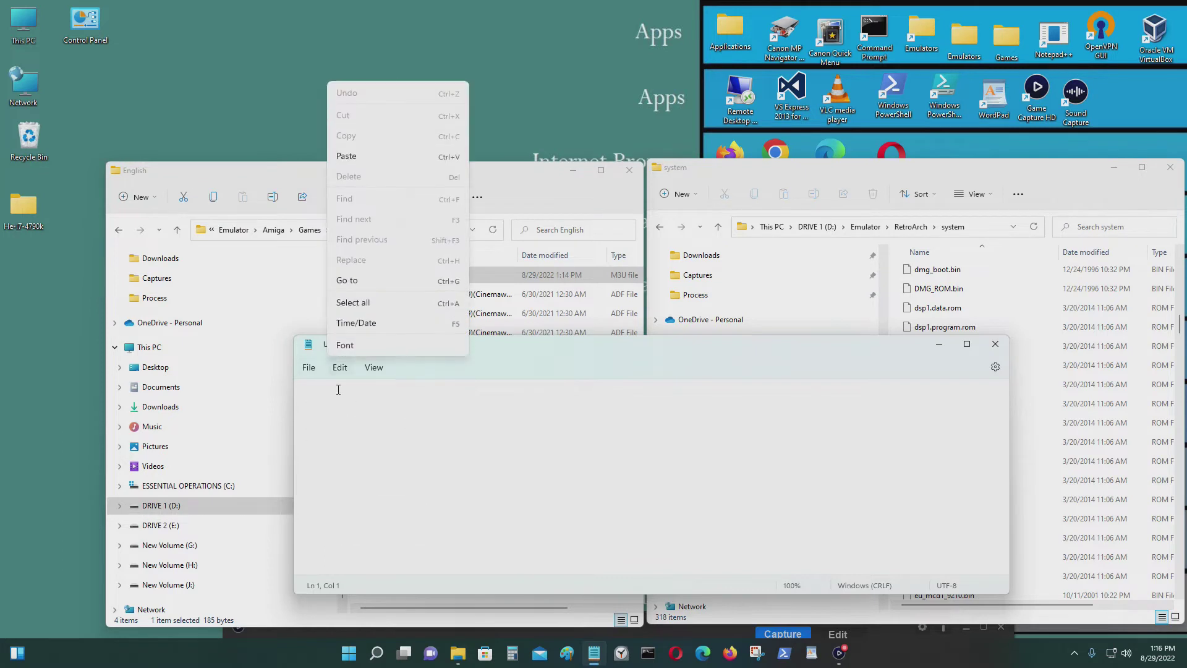
{"action": "left_click", "coordinate": [310, 374]}
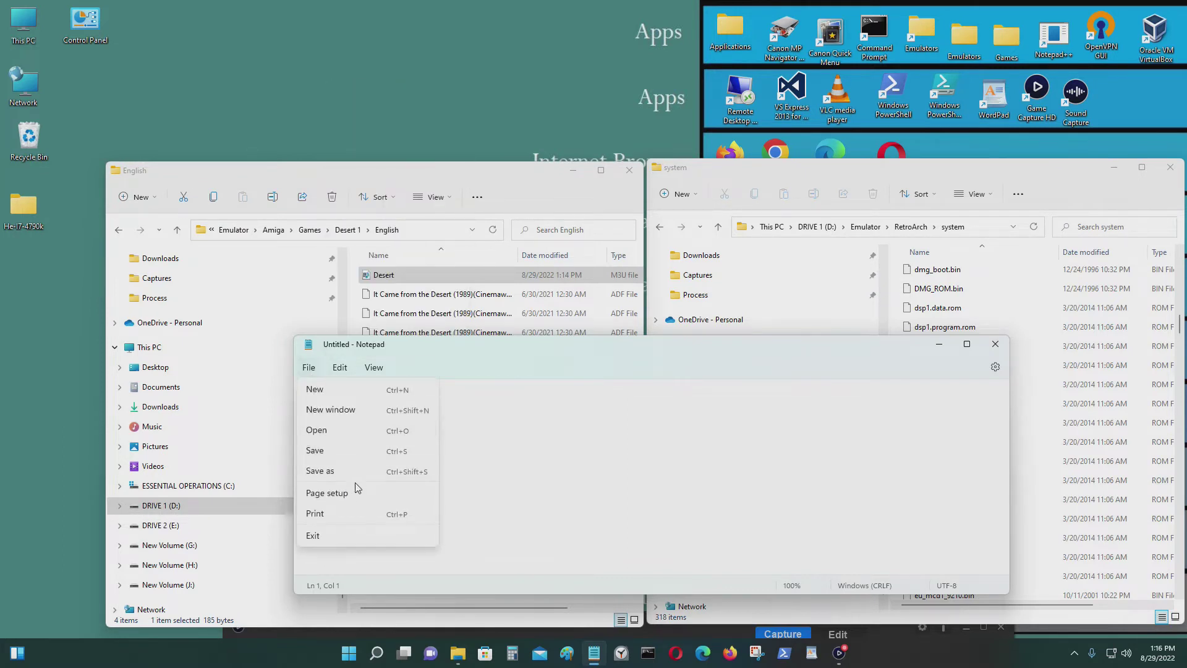
{"action": "left_click", "coordinate": [357, 430]}
{"action": "left_click", "coordinate": [693, 337]}
{"action": "key", "text": "ctrl+v"}
{"action": "key", "text": "Return"}
Switch the file type filter to All files and open Desert.m3u.
{"action": "left_click", "coordinate": [700, 615]}
{"action": "left_click", "coordinate": [765, 509]}
{"action": "left_click", "coordinate": [807, 596]}
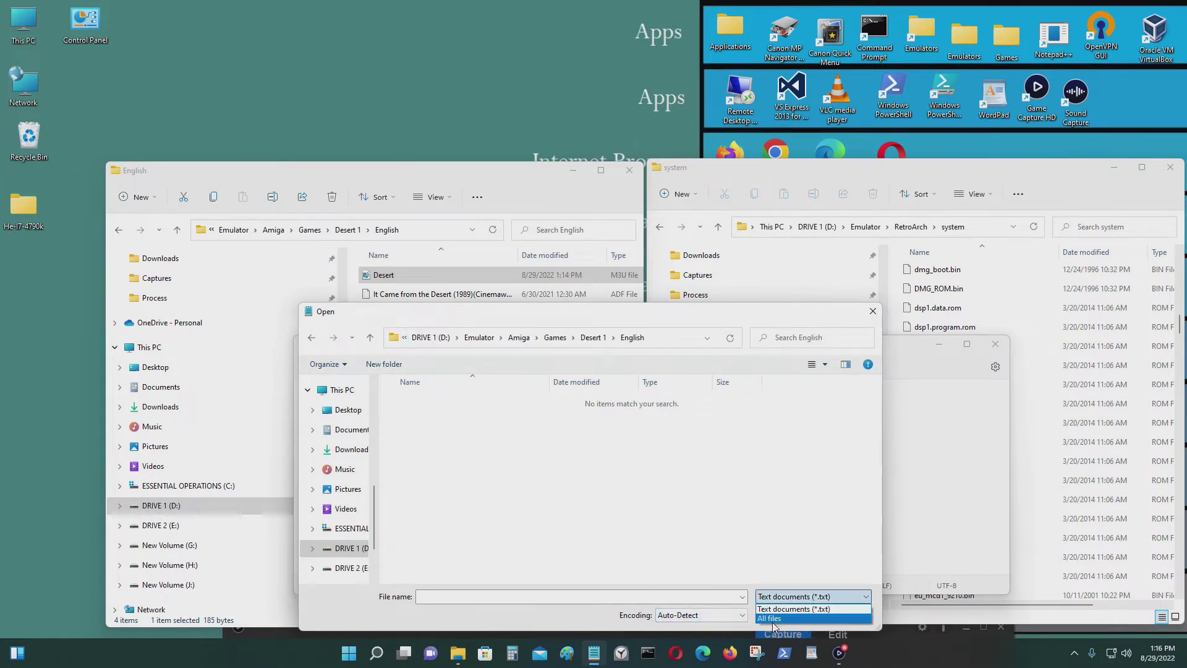
{"action": "left_click", "coordinate": [776, 625]}
{"action": "double_click", "coordinate": [485, 404]}
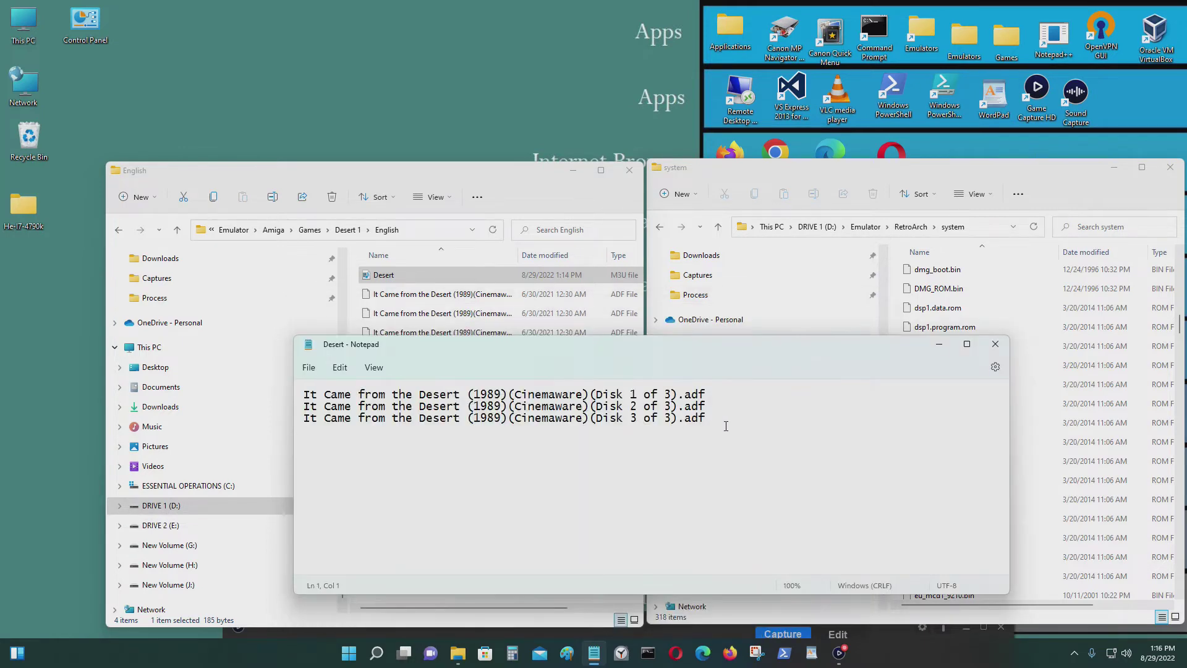
Check the three It Came from the Desert disk lines, then close Notepad unchanged.
{"action": "left_click_drag", "start_coordinate": [718, 391], "coordinate": [303, 394]}
{"action": "left_click", "coordinate": [304, 405]}
{"action": "key", "text": "shift+End"}
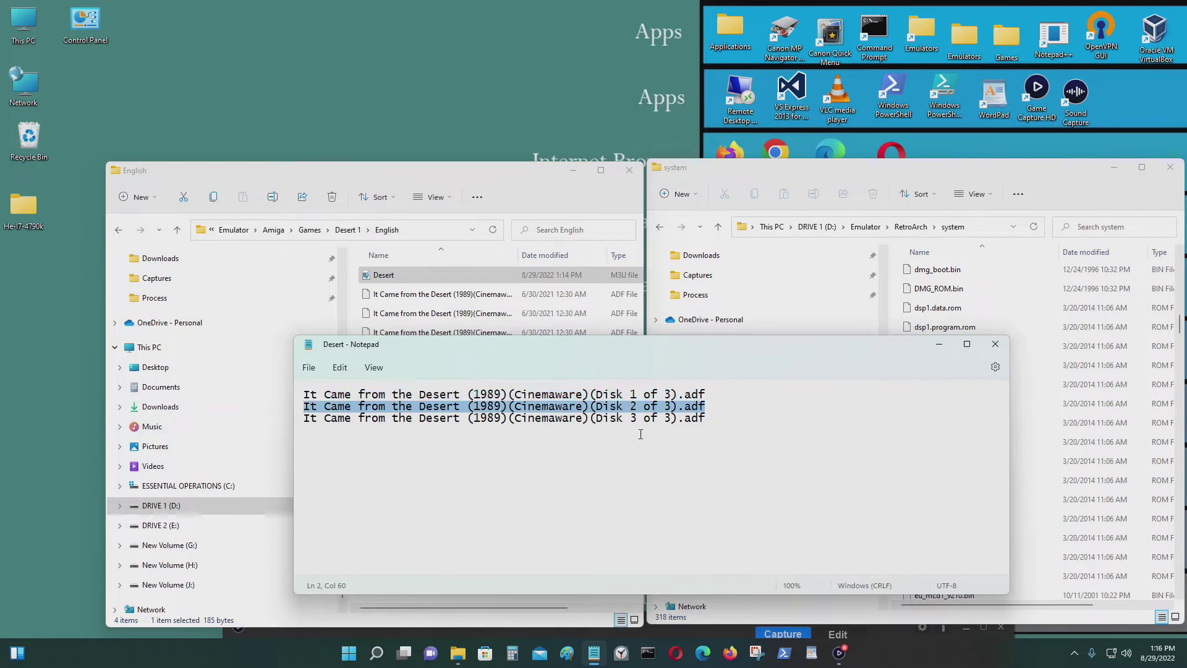
{"action": "left_click", "coordinate": [716, 419]}
{"action": "key", "text": "shift+Down"}
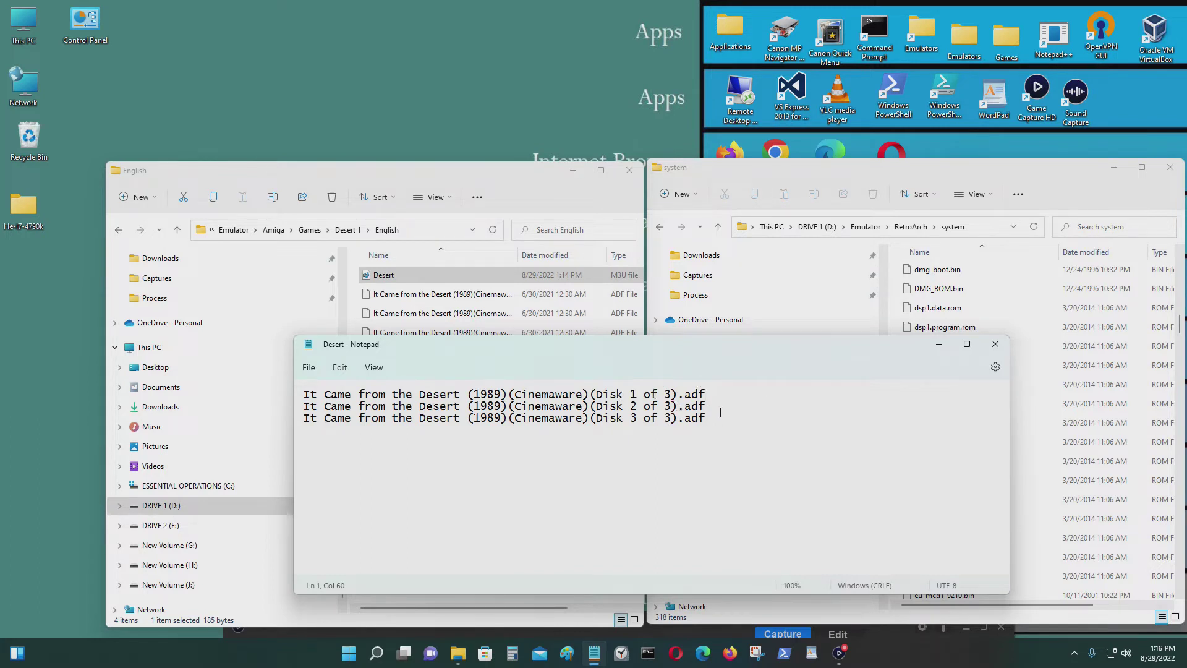
{"action": "left_click", "coordinate": [995, 345]}
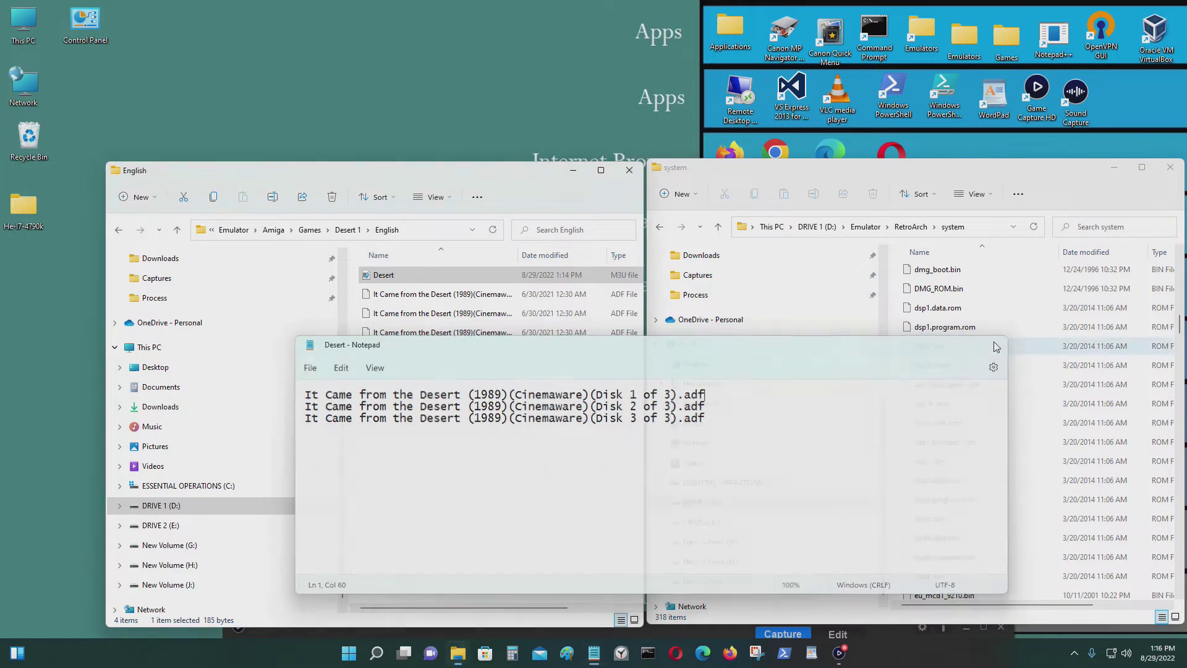
Navigate up to the RetroArch folder and select retroarch.exe.
{"action": "left_click", "coordinate": [119, 231]}
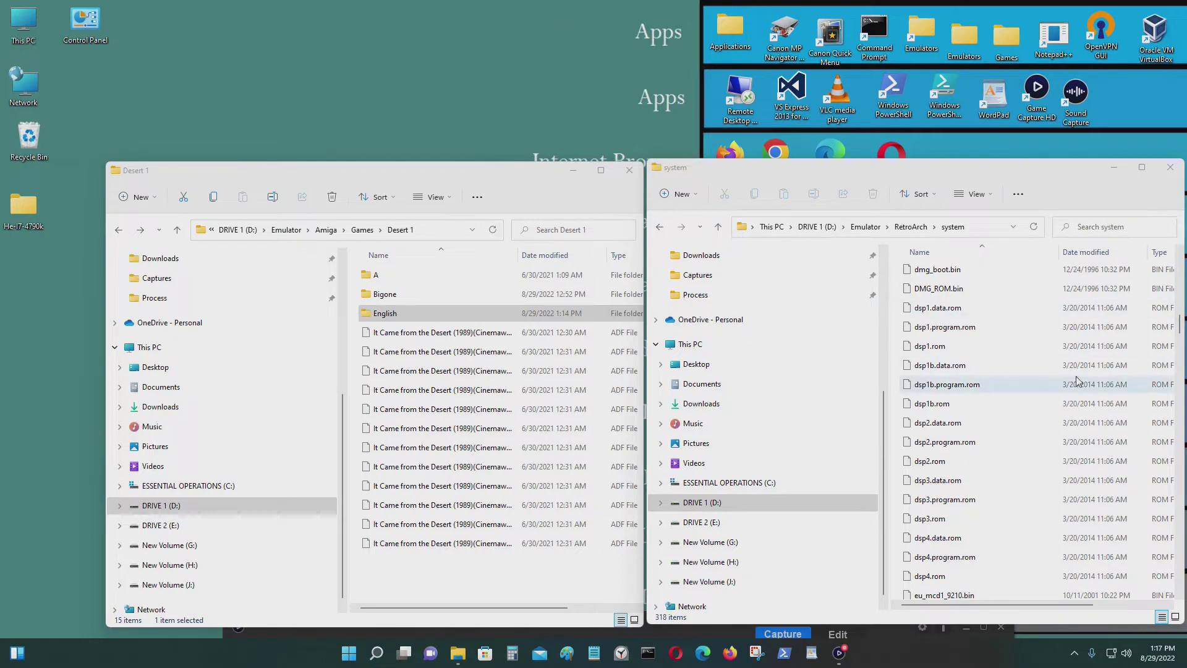
{"action": "scroll", "coordinate": [1076, 390], "scroll_direction": "down", "scroll_amount": 8}
{"action": "left_click", "coordinate": [660, 231]}
{"action": "scroll", "coordinate": [1002, 520], "scroll_direction": "down", "scroll_amount": 10}
{"action": "scroll", "coordinate": [1004, 556], "scroll_direction": "down", "scroll_amount": 3}
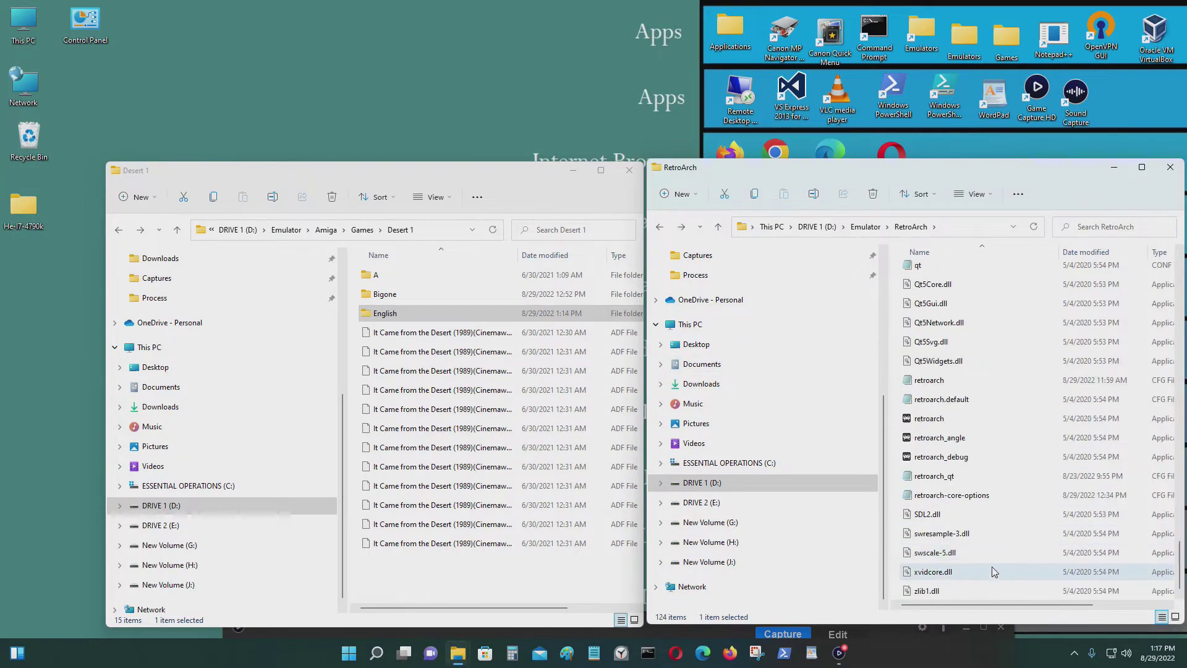
{"action": "left_click", "coordinate": [951, 421]}
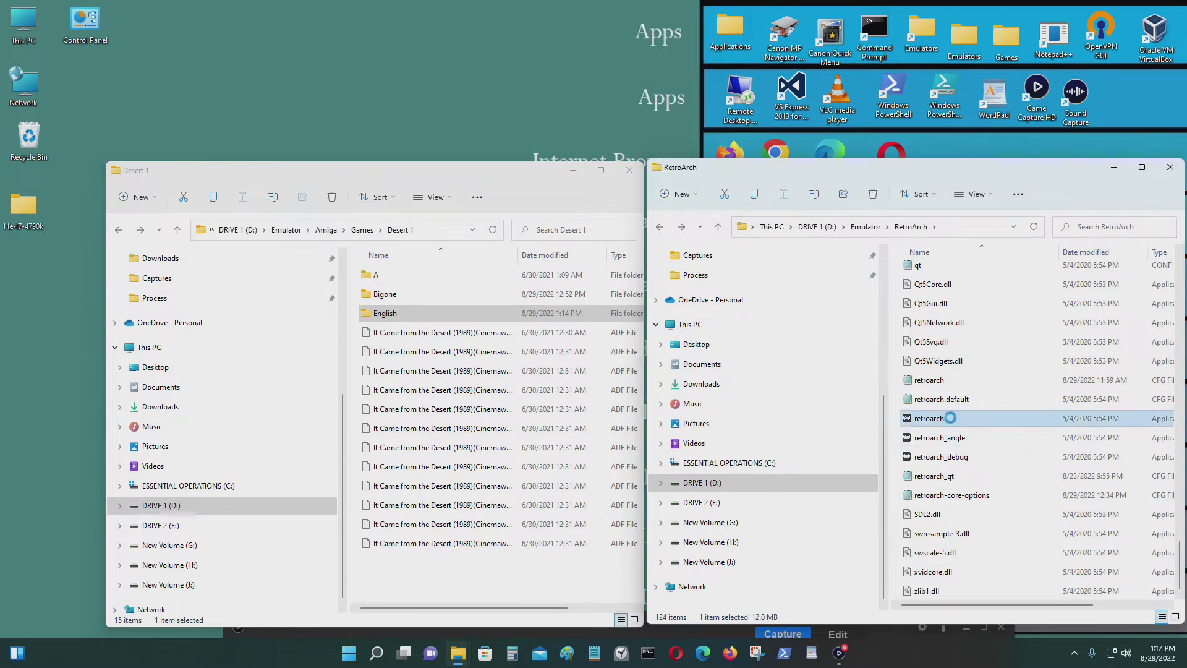
Send a retroarch.exe shortcut to the desktop, move it to top centre, and begin renaming it.
{"action": "right_click", "coordinate": [953, 419]}
{"action": "left_click", "coordinate": [1033, 609]}
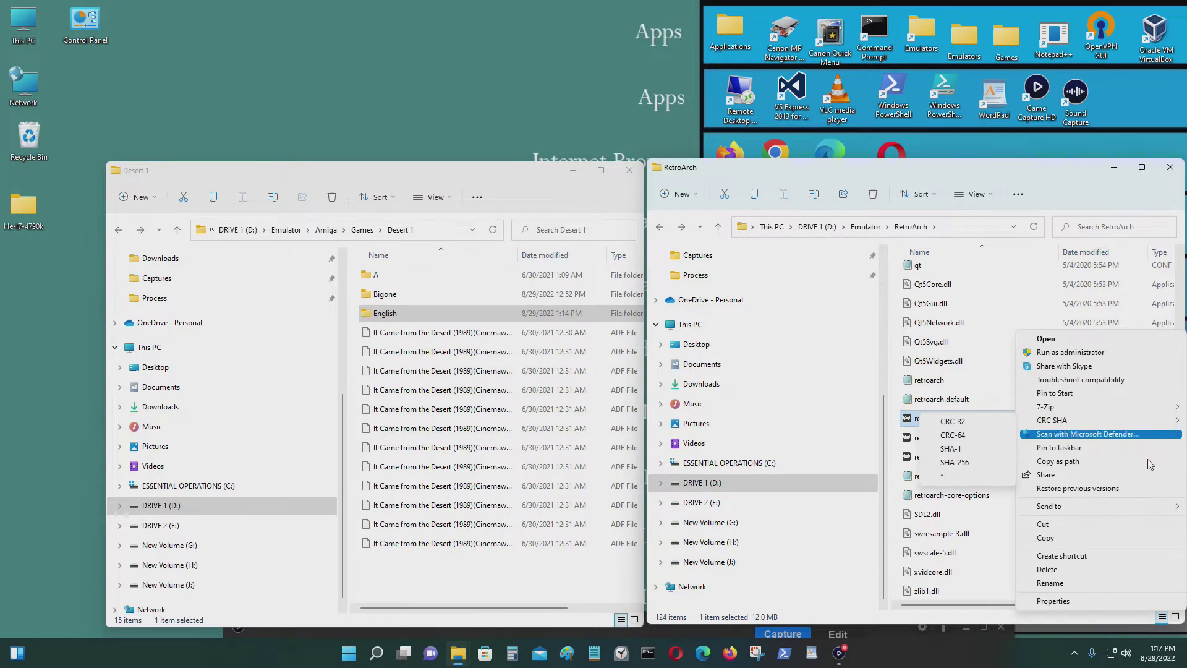
{"action": "mouse_move", "coordinate": [1045, 506]}
{"action": "left_click", "coordinate": [965, 535]}
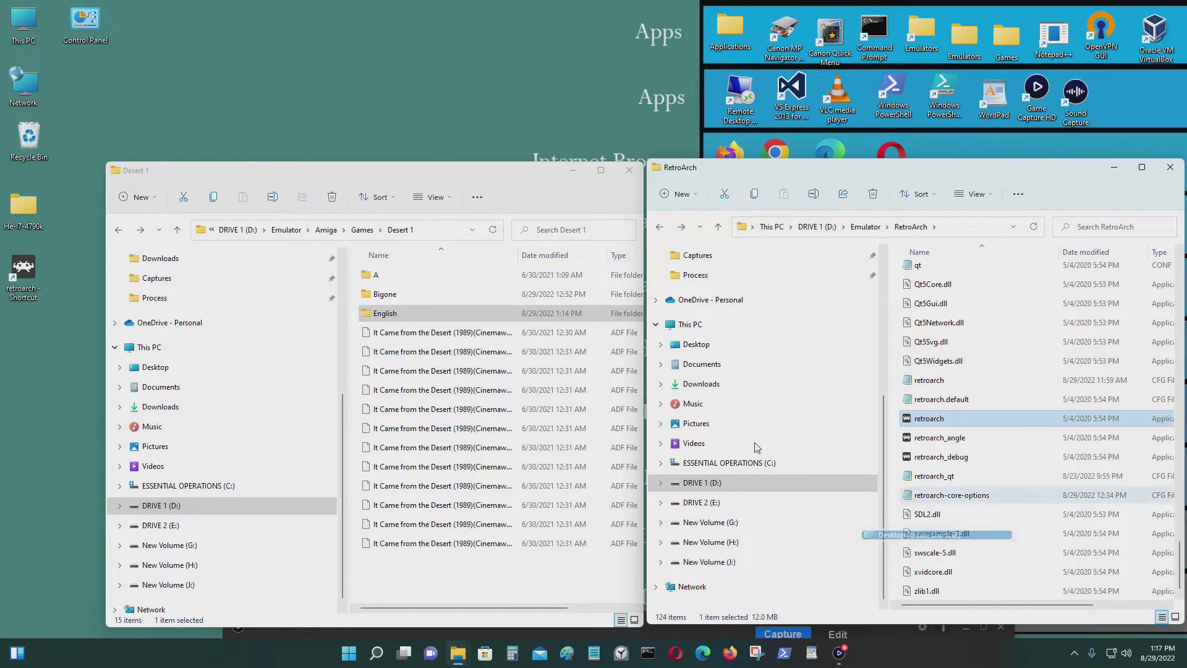
{"action": "left_click_drag", "start_coordinate": [34, 295], "coordinate": [383, 109]}
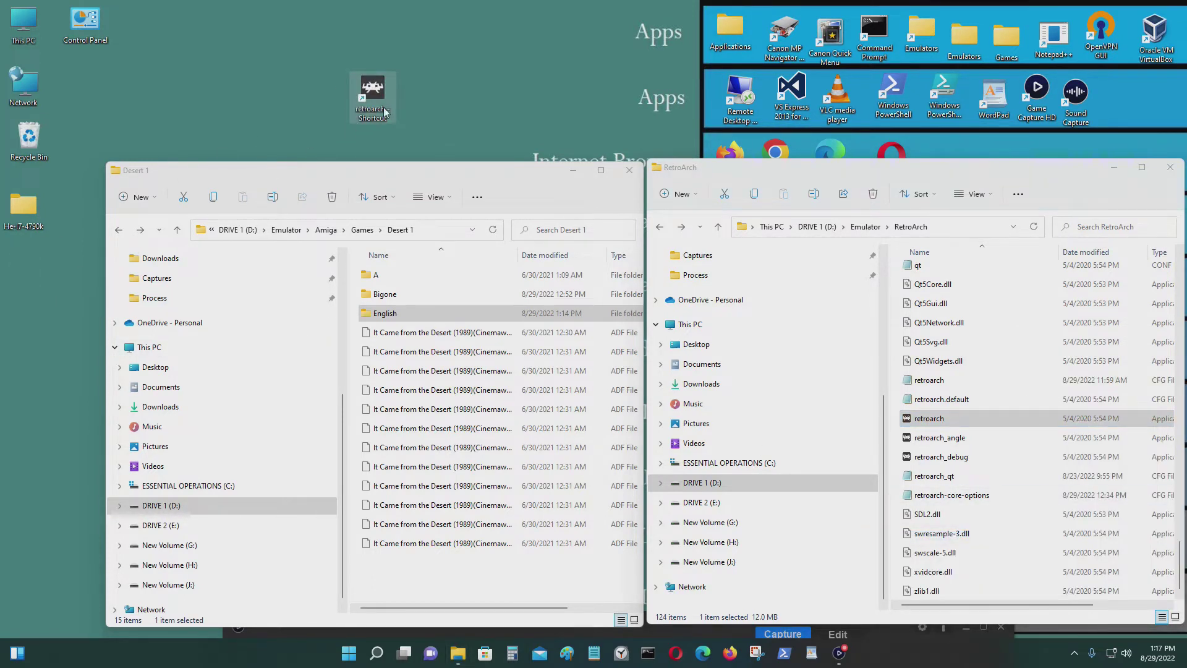
{"action": "key", "text": "F2"}
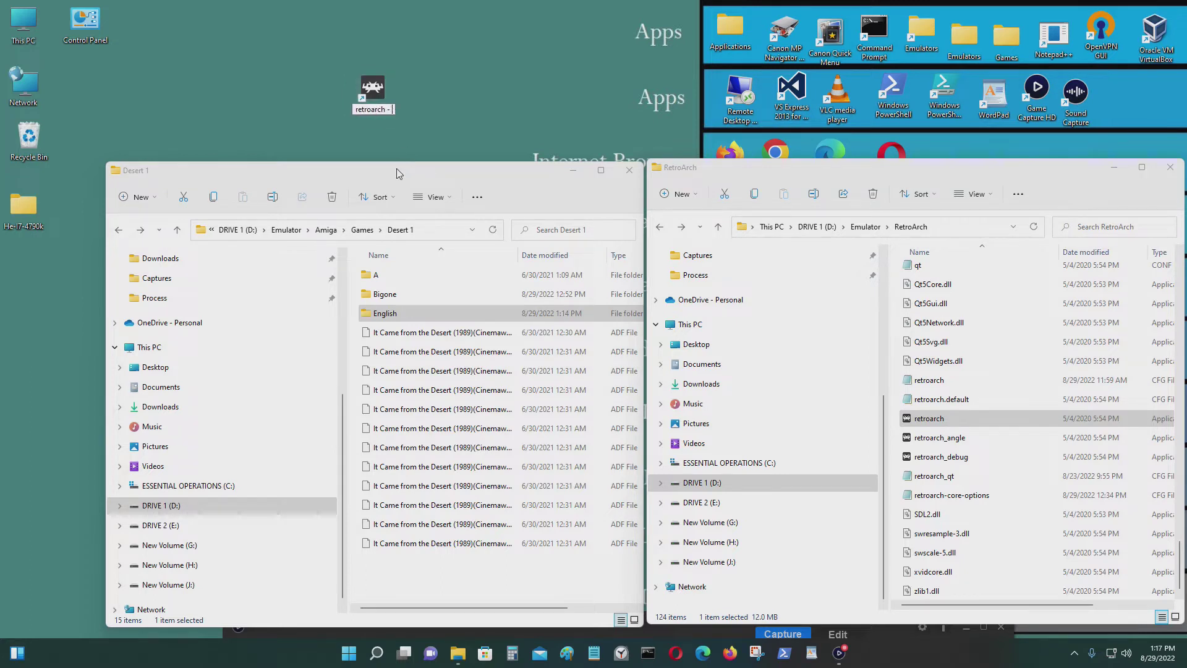
Name the desktop shortcut retroarch, then open RetroArch on its Main Menu's Load Core entry.
{"action": "type", "text": "retroarch"}
{"action": "key", "text": "Return"}
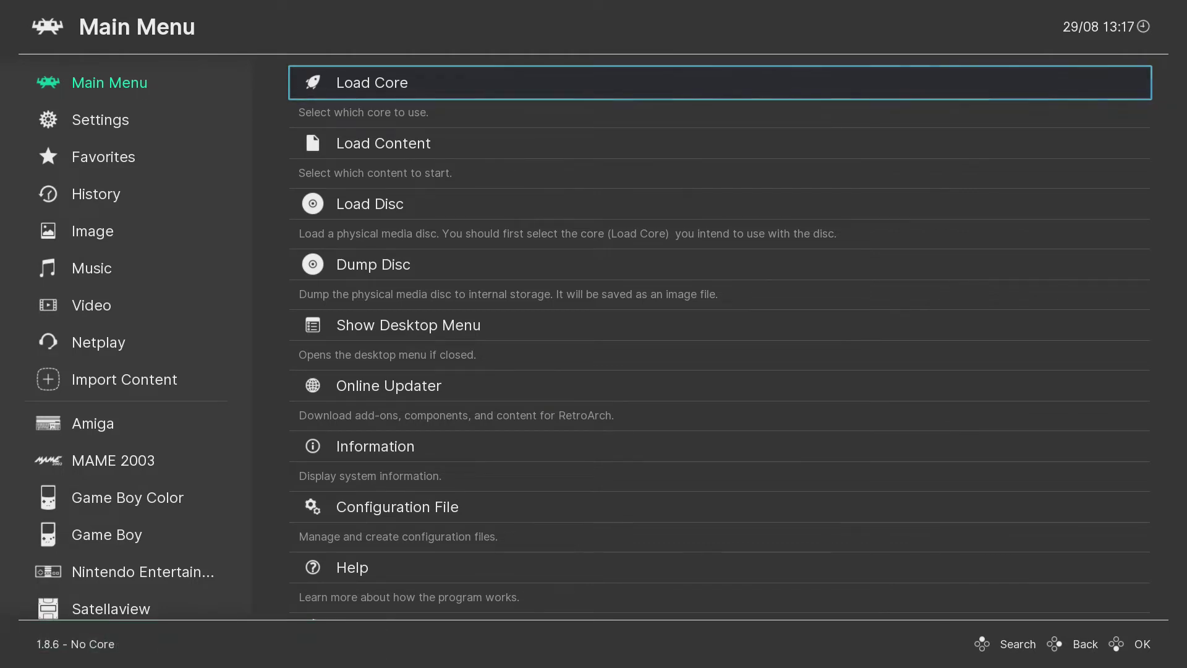
{"action": "left_click", "coordinate": [109, 82]}
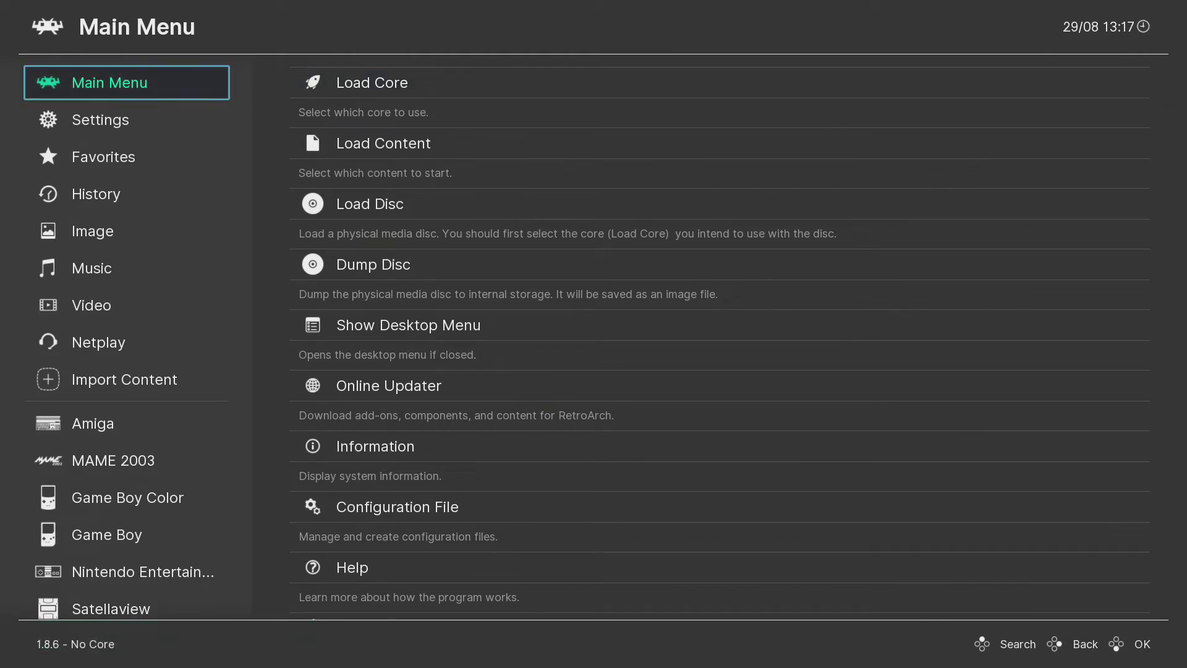
{"action": "left_click", "coordinate": [720, 83]}
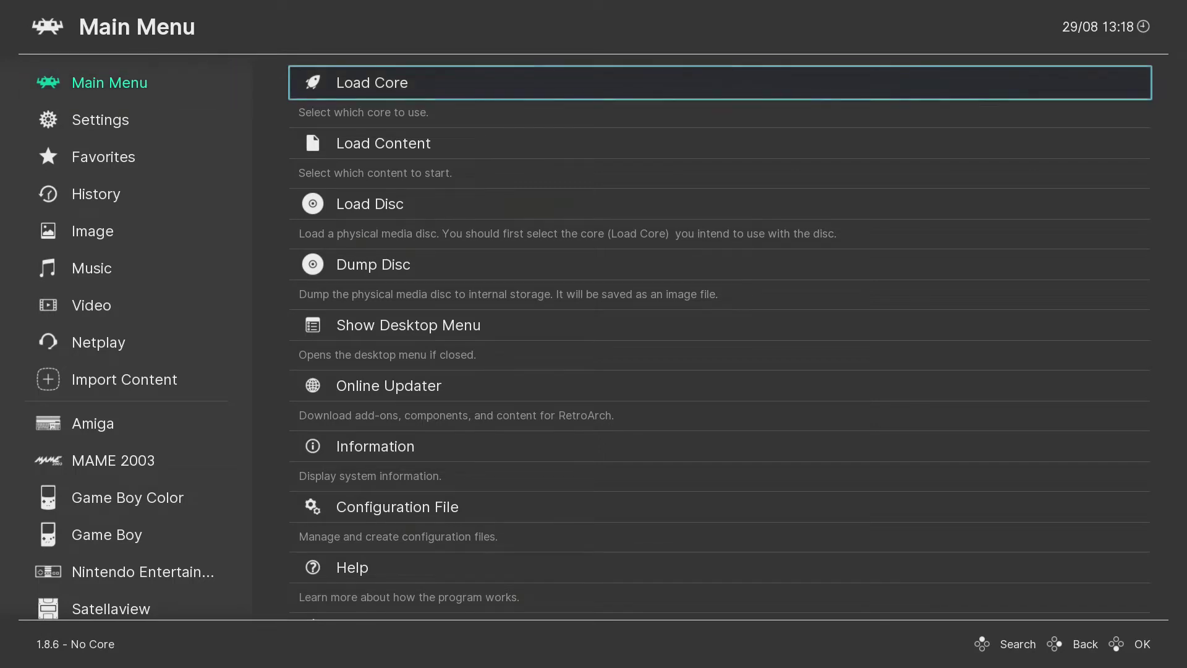
Install the Commodore - Amiga (P-UAE) core via Load Core > Download a Core, then back out.
{"action": "key", "text": "Down"}
{"action": "key", "text": "Up"}
{"action": "key", "text": "Return"}
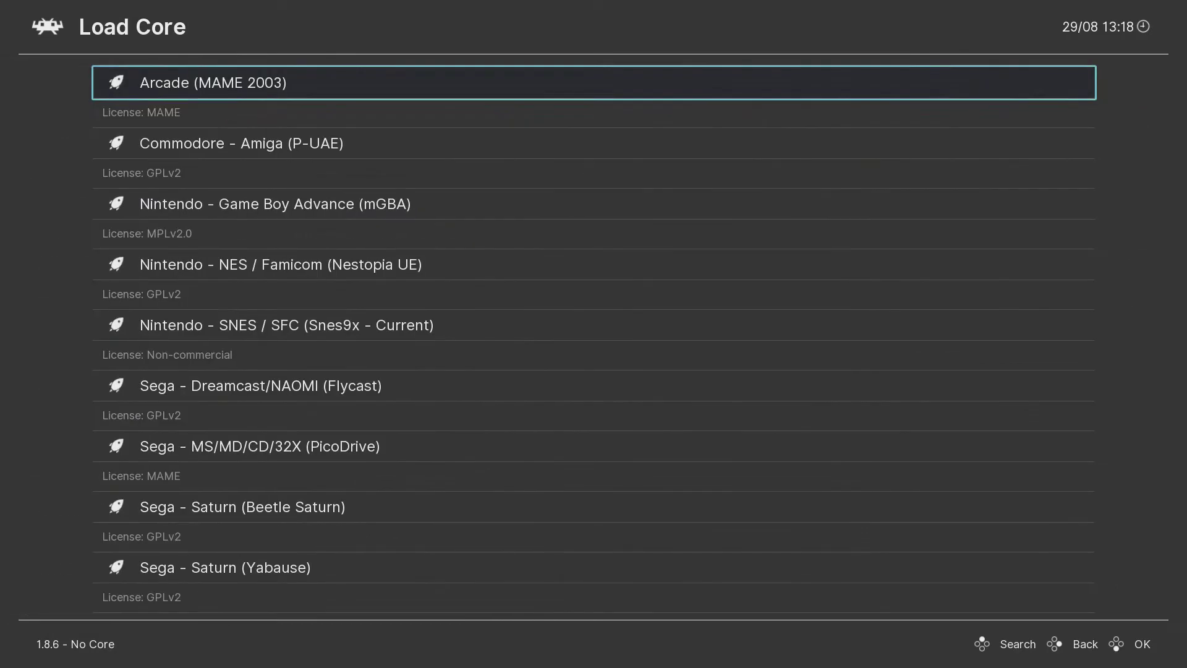
{"action": "key", "text": "Up"}
{"action": "key", "text": "Up"}
{"action": "key", "text": "Up"}
{"action": "key", "text": "Up"}
{"action": "key", "text": "Down"}
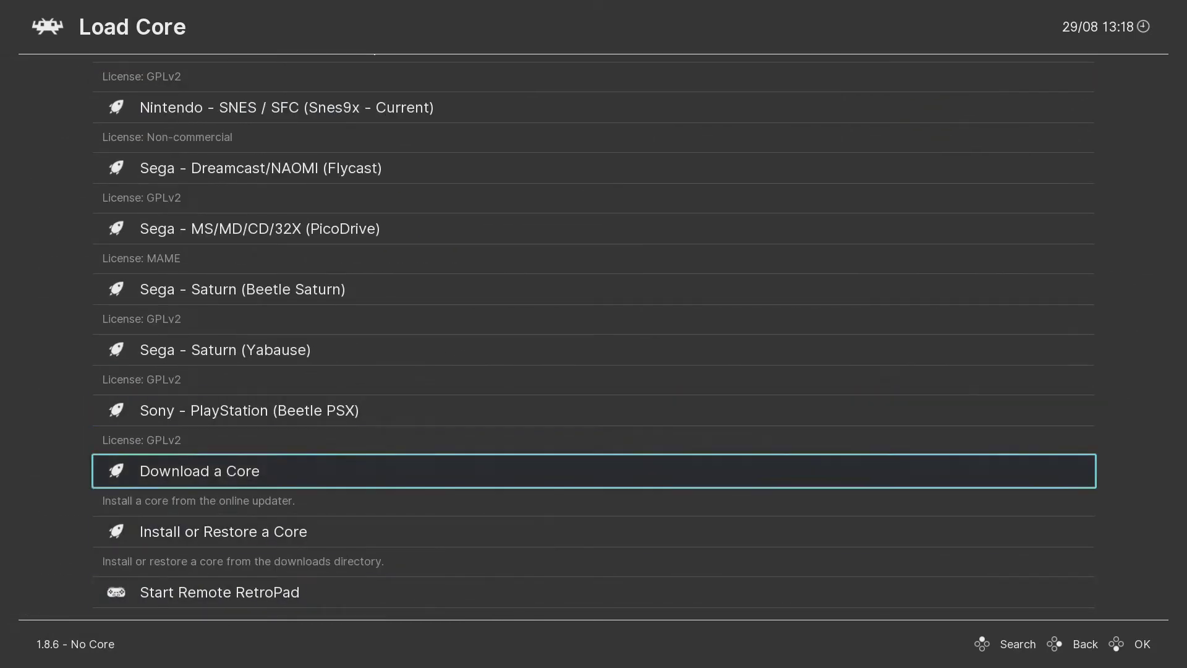
{"action": "key", "text": "Return"}
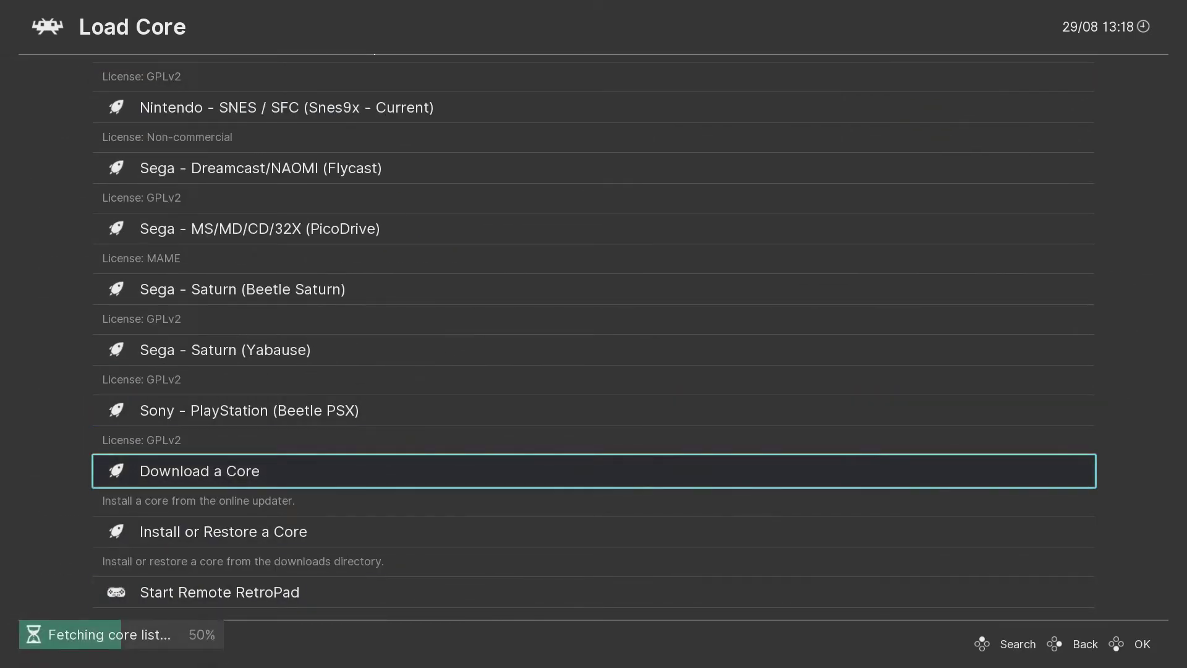
{"action": "key", "text": "Down"}
{"action": "key", "text": "Down"}
{"action": "key", "text": "Down"}
{"action": "key", "text": "Down"}
{"action": "key", "text": "Down"}
{"action": "key", "text": "Down"}
{"action": "key", "text": "Down"}
{"action": "key", "text": "Down"}
{"action": "key", "text": "Down"}
{"action": "key", "text": "Down"}
{"action": "key", "text": "Down"}
{"action": "key", "text": "Down"}
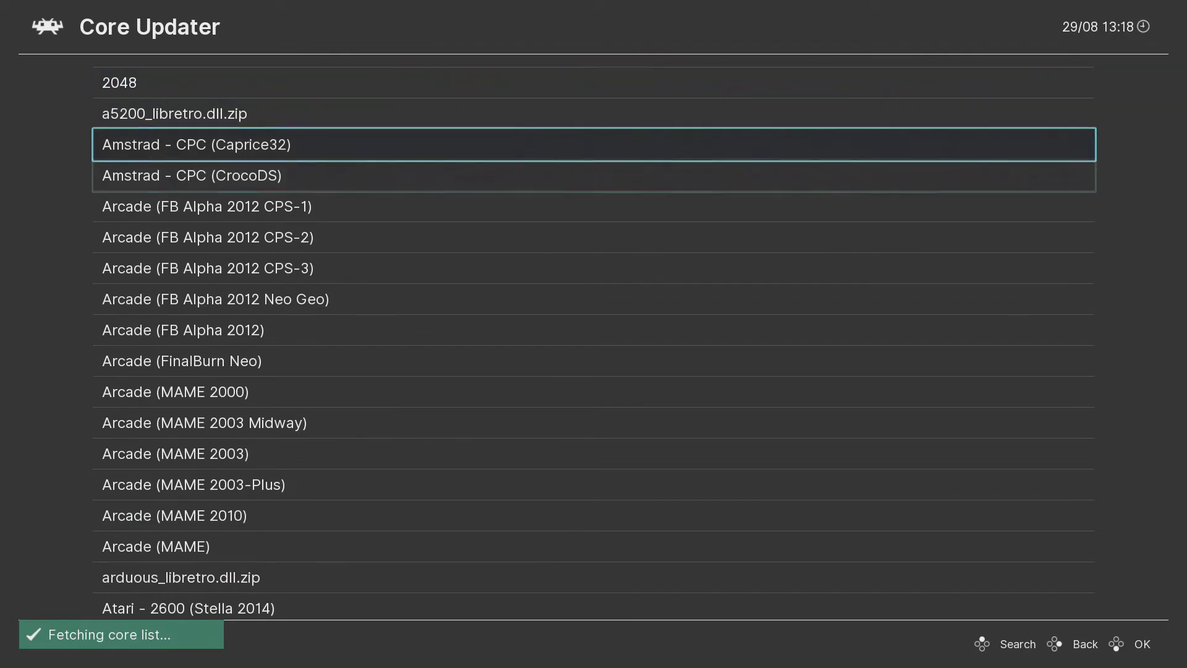
{"action": "key", "text": "Down"}
{"action": "key", "text": "Down"}
{"action": "key", "text": "Down"}
{"action": "key", "text": "Down"}
{"action": "key", "text": "Down"}
{"action": "key", "text": "Down"}
{"action": "key", "text": "Down"}
{"action": "key", "text": "Down"}
{"action": "key", "text": "Down"}
{"action": "key", "text": "Down"}
{"action": "key", "text": "Down"}
{"action": "key", "text": "Down"}
{"action": "key", "text": "Down"}
{"action": "key", "text": "Down"}
{"action": "key", "text": "Down"}
{"action": "key", "text": "Down"}
{"action": "key", "text": "Down"}
{"action": "key", "text": "Down"}
{"action": "key", "text": "Down"}
{"action": "key", "text": "Down"}
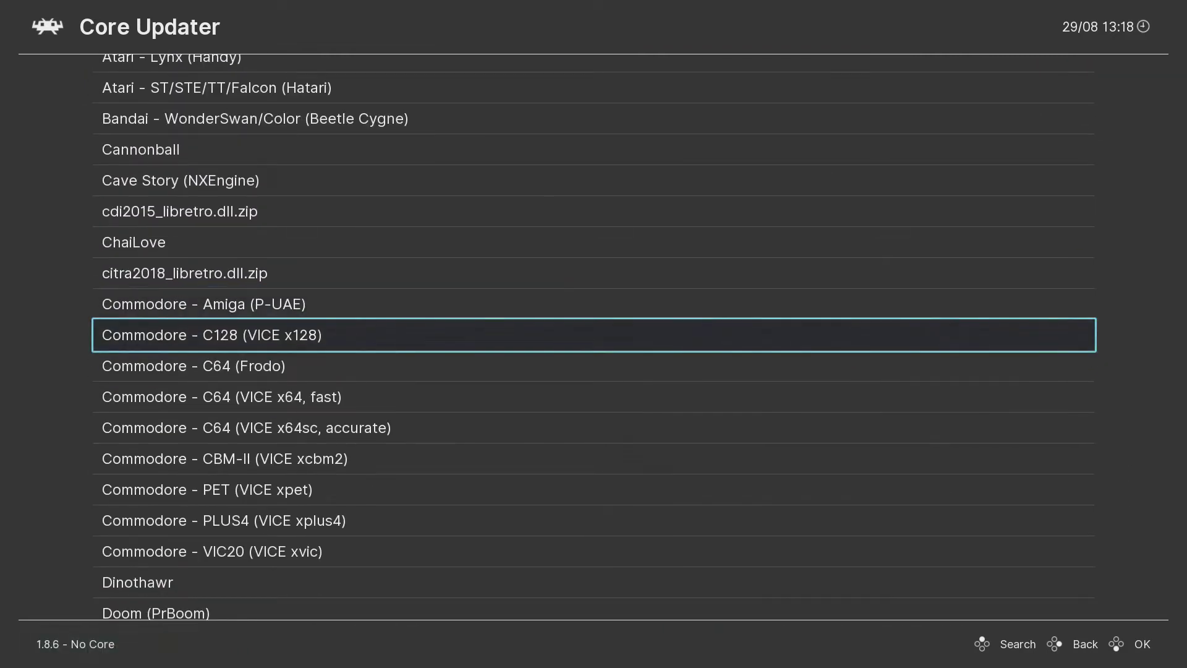
{"action": "key", "text": "Down"}
{"action": "key", "text": "Down"}
{"action": "key", "text": "Down"}
{"action": "key", "text": "Down"}
{"action": "key", "text": "Down"}
{"action": "key", "text": "Down"}
{"action": "key", "text": "Up"}
{"action": "key", "text": "Up"}
{"action": "key", "text": "Up"}
{"action": "key", "text": "Up"}
{"action": "key", "text": "Up"}
{"action": "key", "text": "Up"}
{"action": "key", "text": "Up"}
{"action": "key", "text": "Up"}
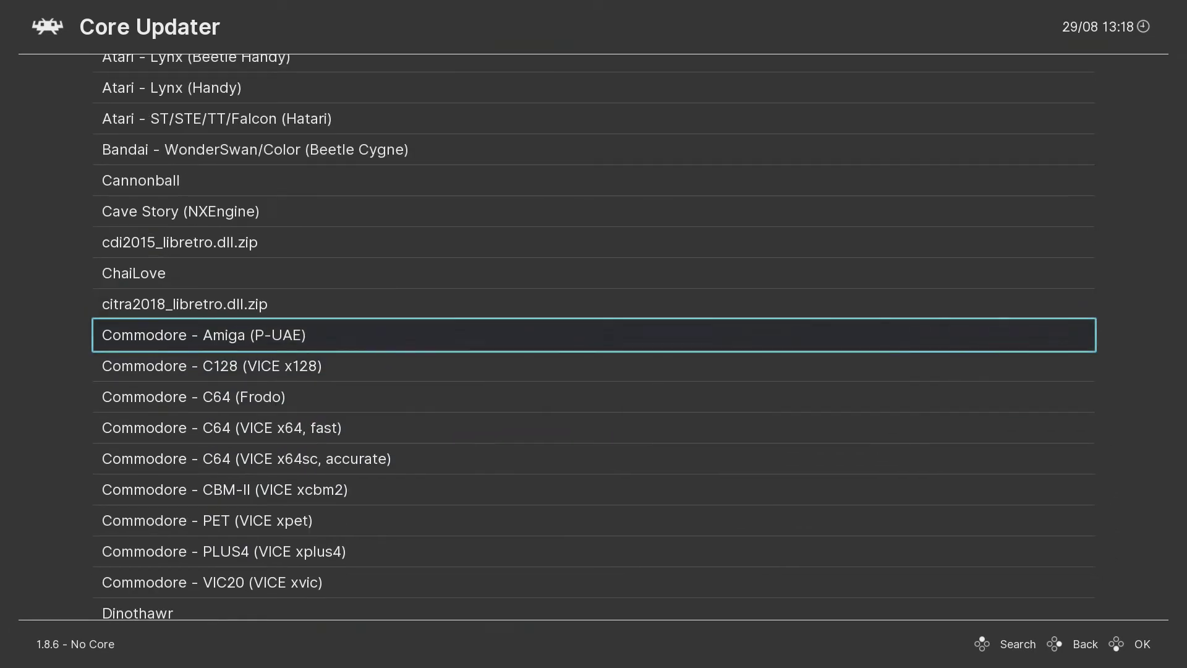
{"action": "key", "text": "Return"}
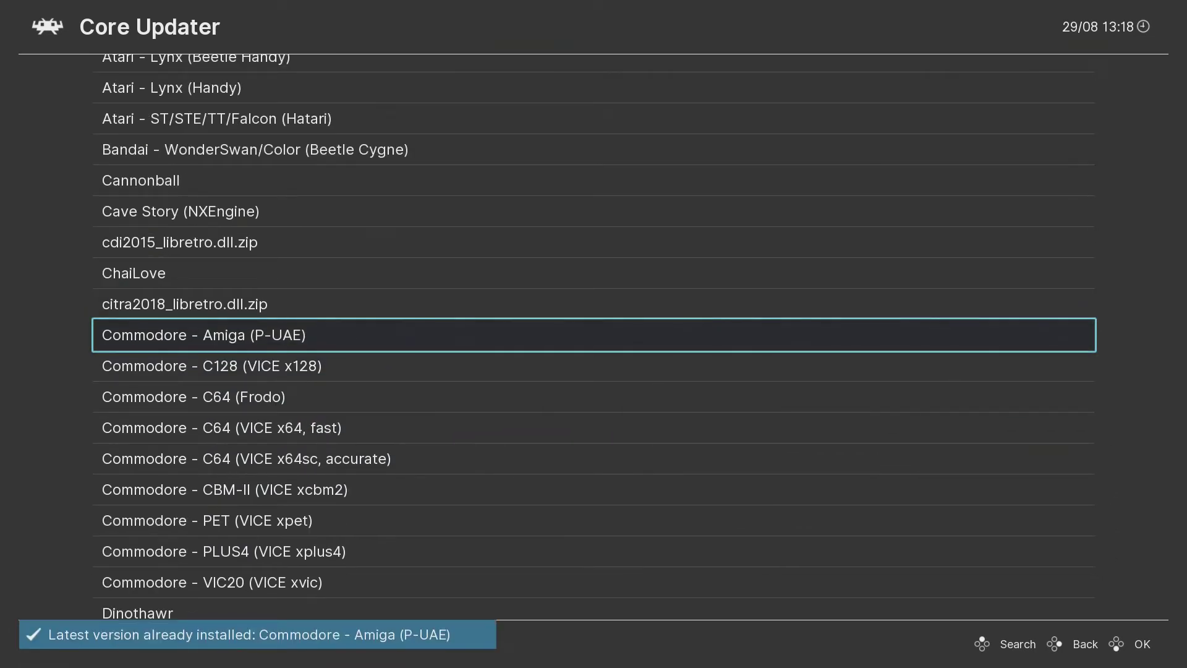
{"action": "key", "text": "BackSpace"}
{"action": "key", "text": "BackSpace"}
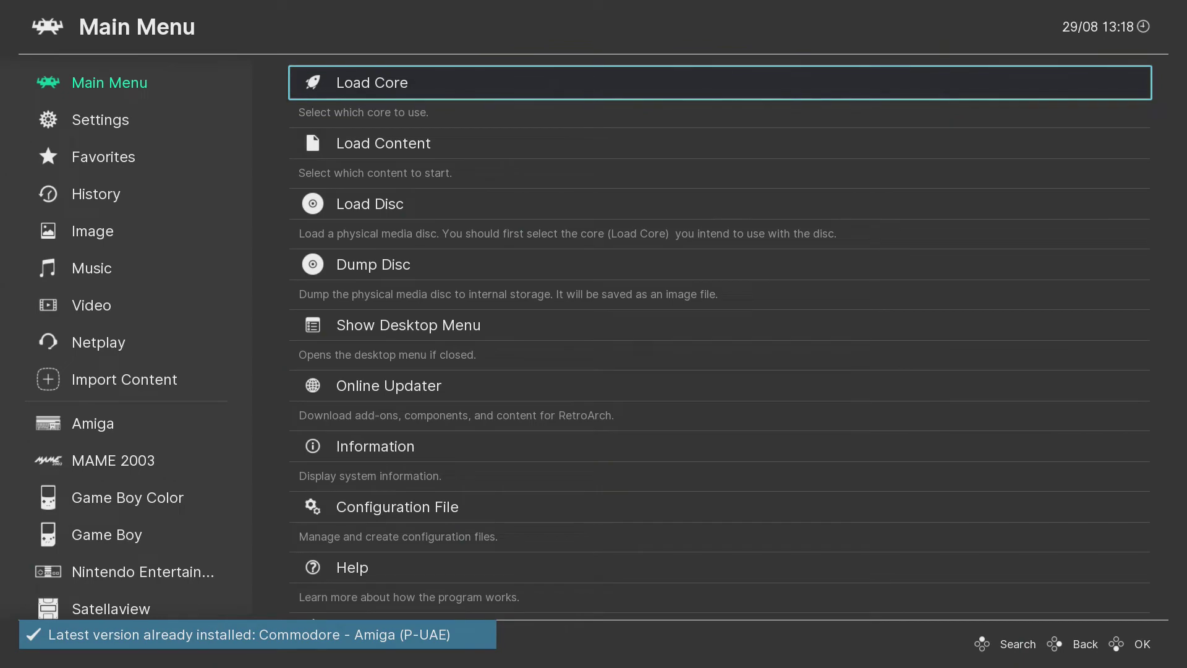
{"action": "key", "text": "Down"}
{"action": "key", "text": "Up"}
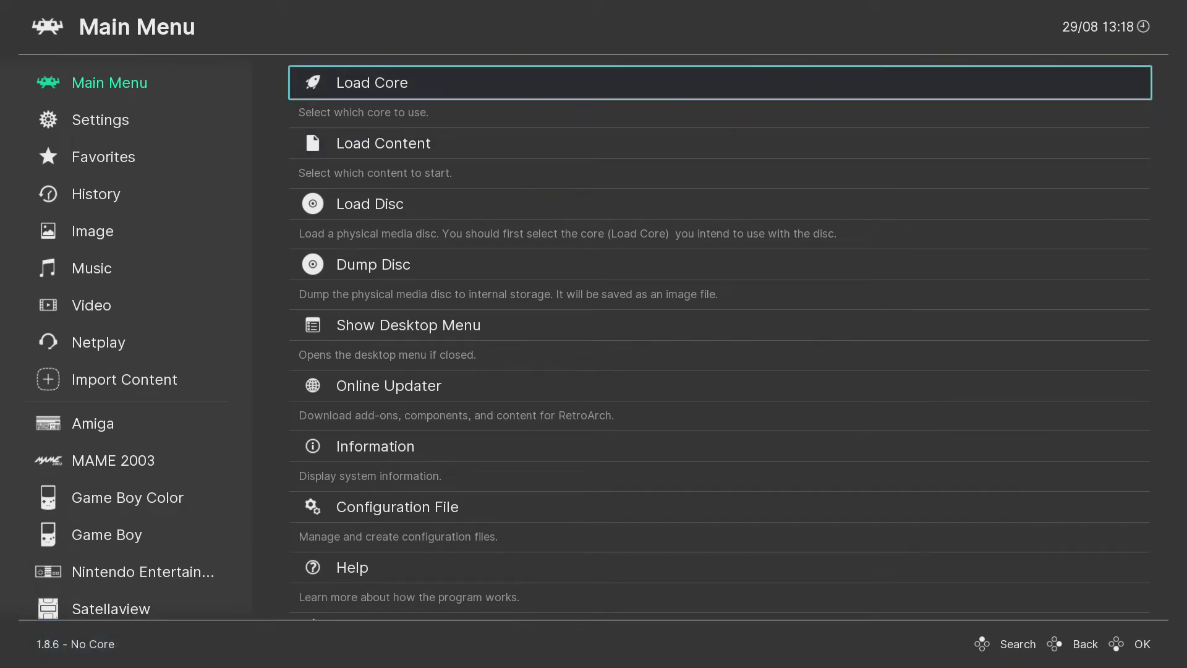
{"action": "key", "text": "Return"}
{"action": "key", "text": "BackSpace"}
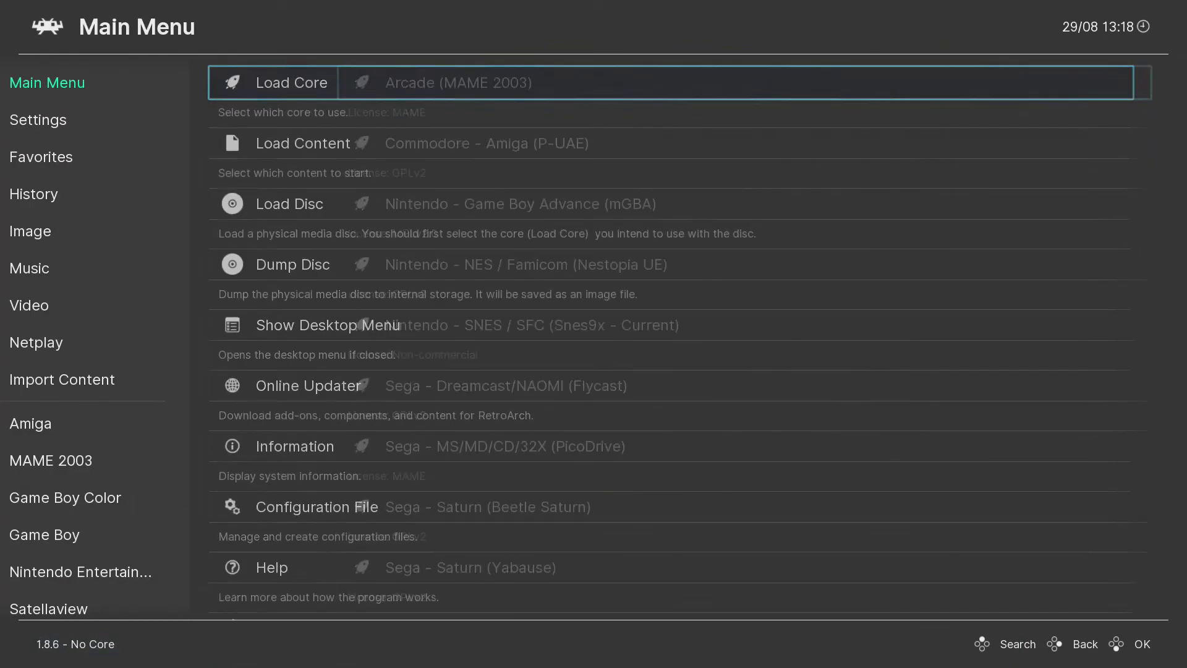
{"action": "key", "text": "Return"}
{"action": "key", "text": "Down"}
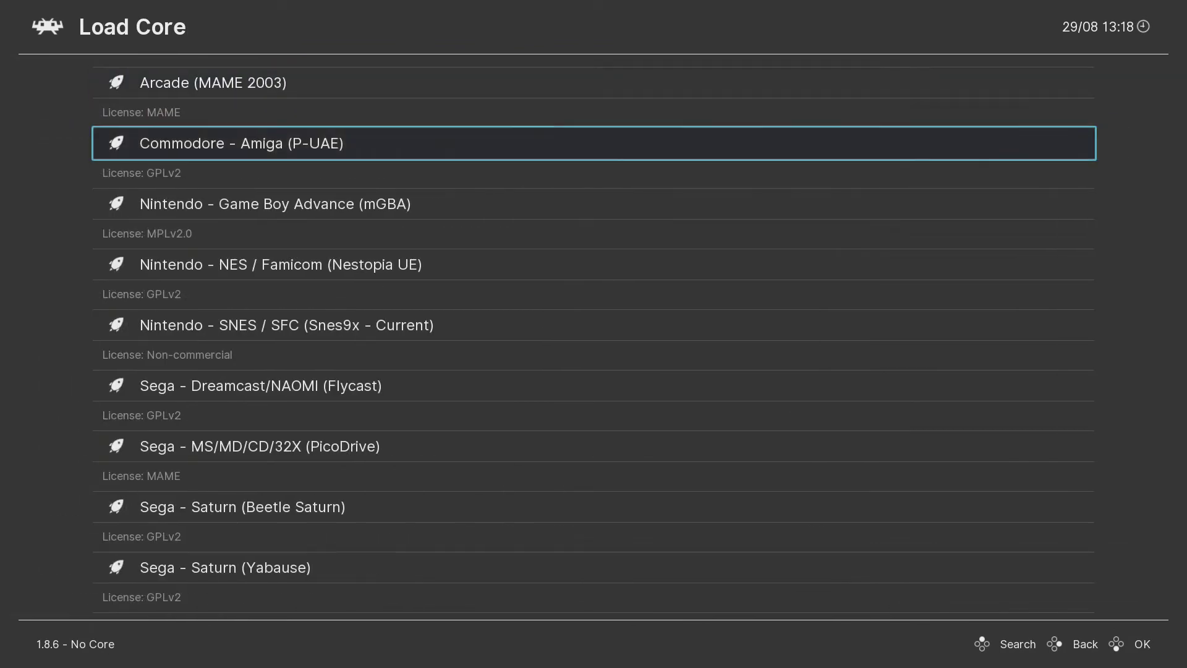
{"action": "key", "text": "Return"}
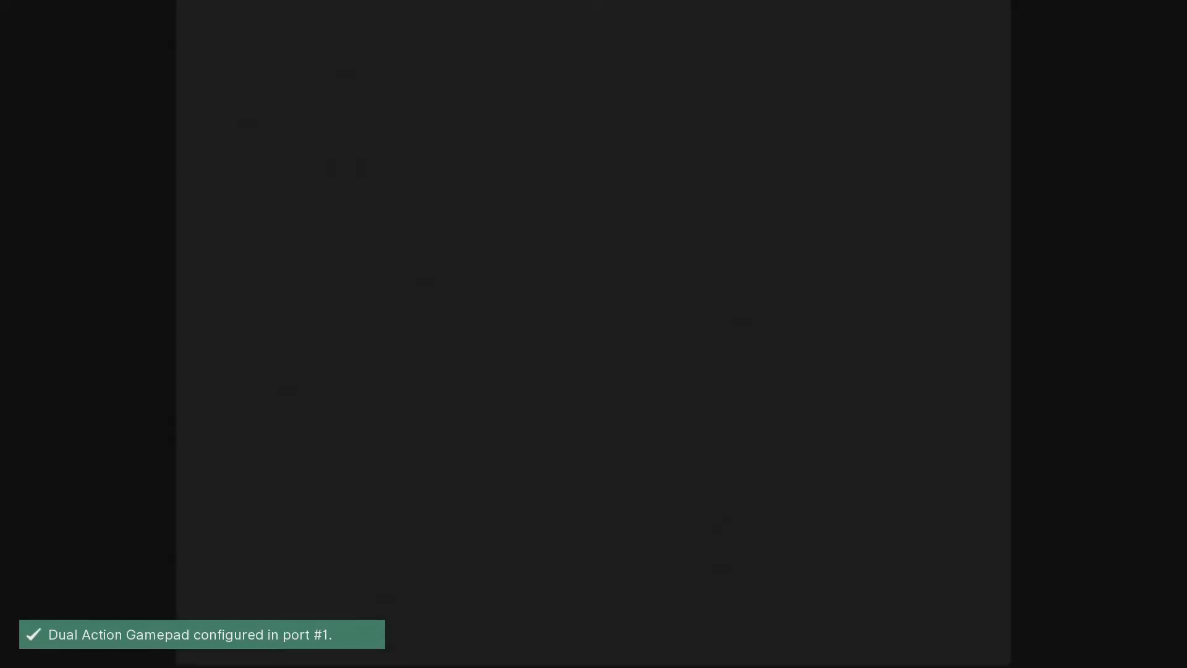
{"action": "key", "text": "F1"}
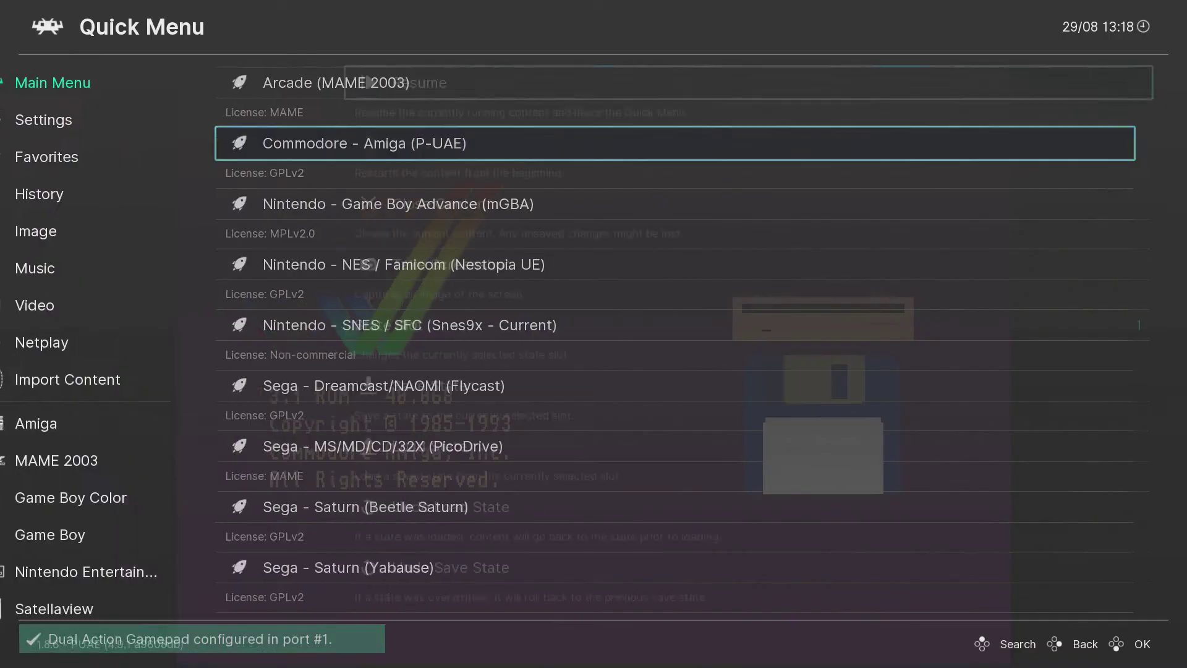
{"action": "key", "text": "Down"}
{"action": "key", "text": "Down"}
{"action": "key", "text": "Down"}
{"action": "key", "text": "Down"}
{"action": "key", "text": "Down"}
{"action": "key", "text": "Down"}
{"action": "key", "text": "Down"}
{"action": "key", "text": "Down"}
{"action": "key", "text": "Down"}
{"action": "key", "text": "Down"}
{"action": "key", "text": "Down"}
{"action": "key", "text": "Down"}
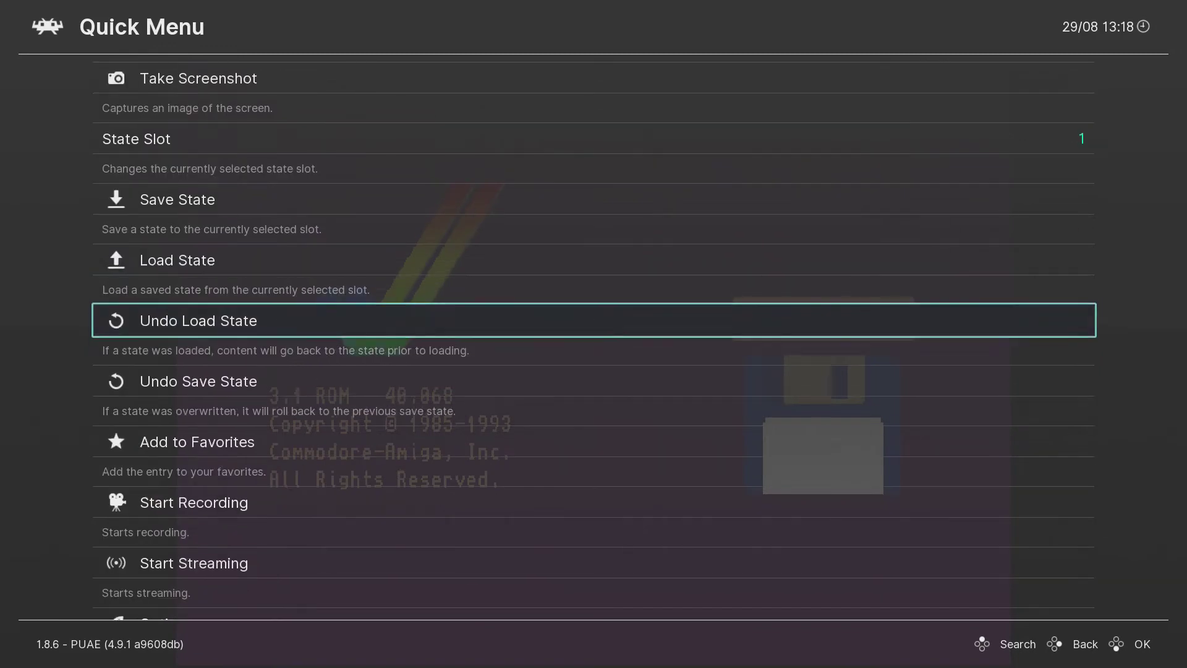
{"action": "key", "text": "Return"}
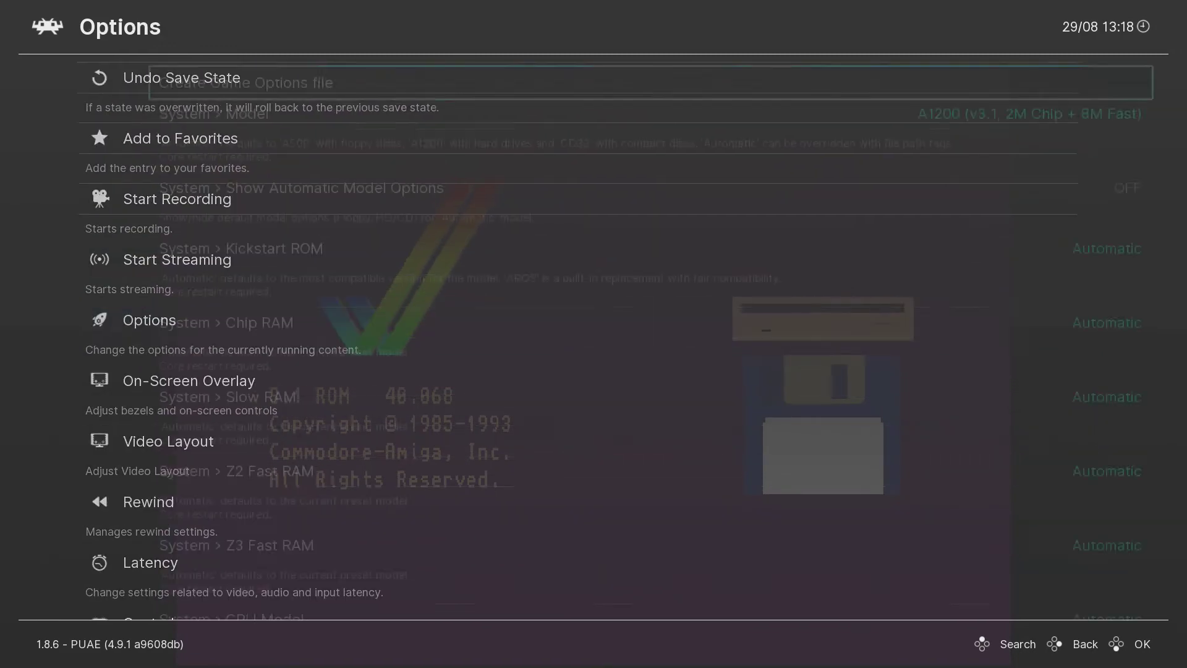
{"action": "key", "text": "Down"}
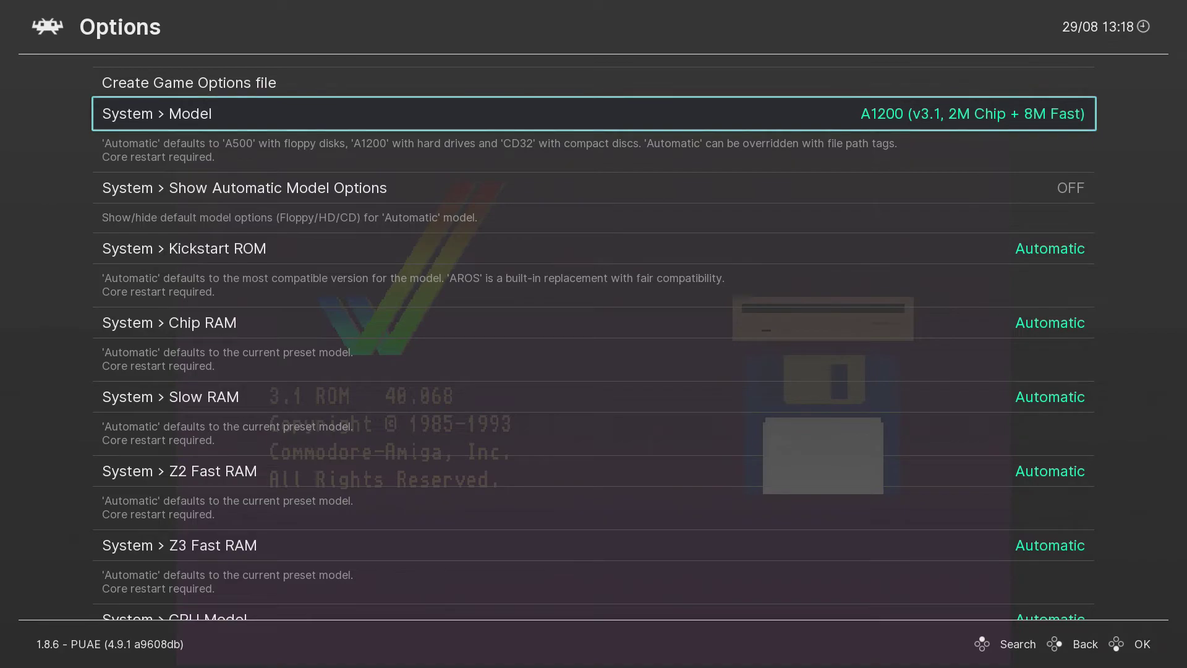
{"action": "key", "text": "Down"}
{"action": "key", "text": "Down"}
{"action": "key", "text": "Down"}
{"action": "key", "text": "Down"}
{"action": "key", "text": "Down"}
{"action": "key", "text": "Down"}
{"action": "key", "text": "Down"}
{"action": "key", "text": "Down"}
{"action": "key", "text": "Down"}
{"action": "key", "text": "Down"}
{"action": "key", "text": "Down"}
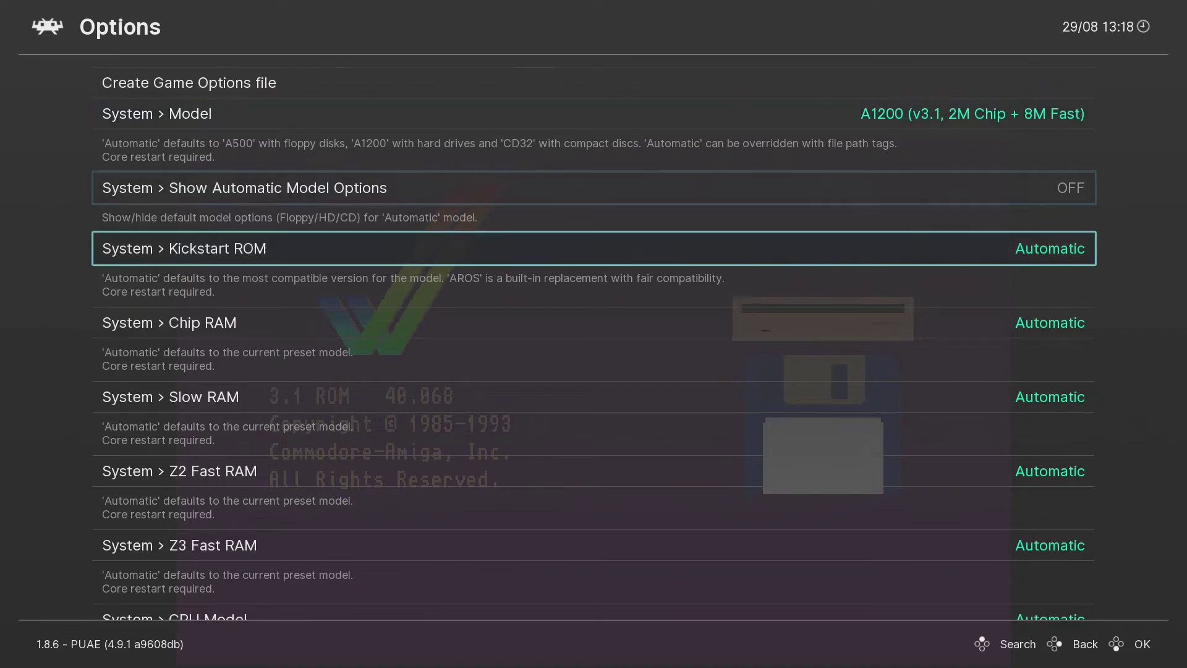
{"action": "key", "text": "Down"}
{"action": "key", "text": "Down"}
{"action": "key", "text": "Down"}
{"action": "key", "text": "Down"}
{"action": "key", "text": "Down"}
{"action": "key", "text": "Down"}
{"action": "key", "text": "Down"}
{"action": "key", "text": "Down"}
{"action": "key", "text": "Down"}
{"action": "key", "text": "Down"}
{"action": "key", "text": "Down"}
{"action": "key", "text": "Down"}
{"action": "key", "text": "Down"}
{"action": "key", "text": "Down"}
{"action": "key", "text": "Down"}
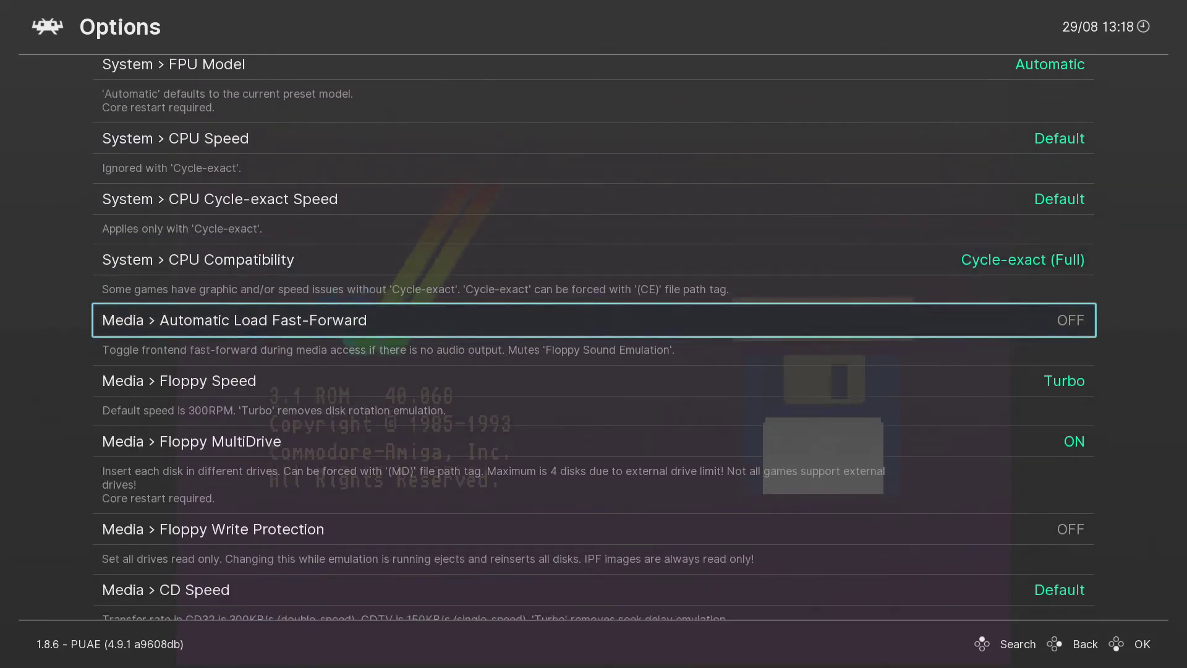
{"action": "key", "text": "Down"}
{"action": "key", "text": "Down"}
{"action": "key", "text": "Down"}
{"action": "key", "text": "Down"}
{"action": "key", "text": "Down"}
{"action": "key", "text": "Down"}
{"action": "key", "text": "Down"}
{"action": "key", "text": "Down"}
{"action": "key", "text": "Down"}
{"action": "key", "text": "Down"}
{"action": "key", "text": "Down"}
{"action": "key", "text": "Down"}
{"action": "key", "text": "Down"}
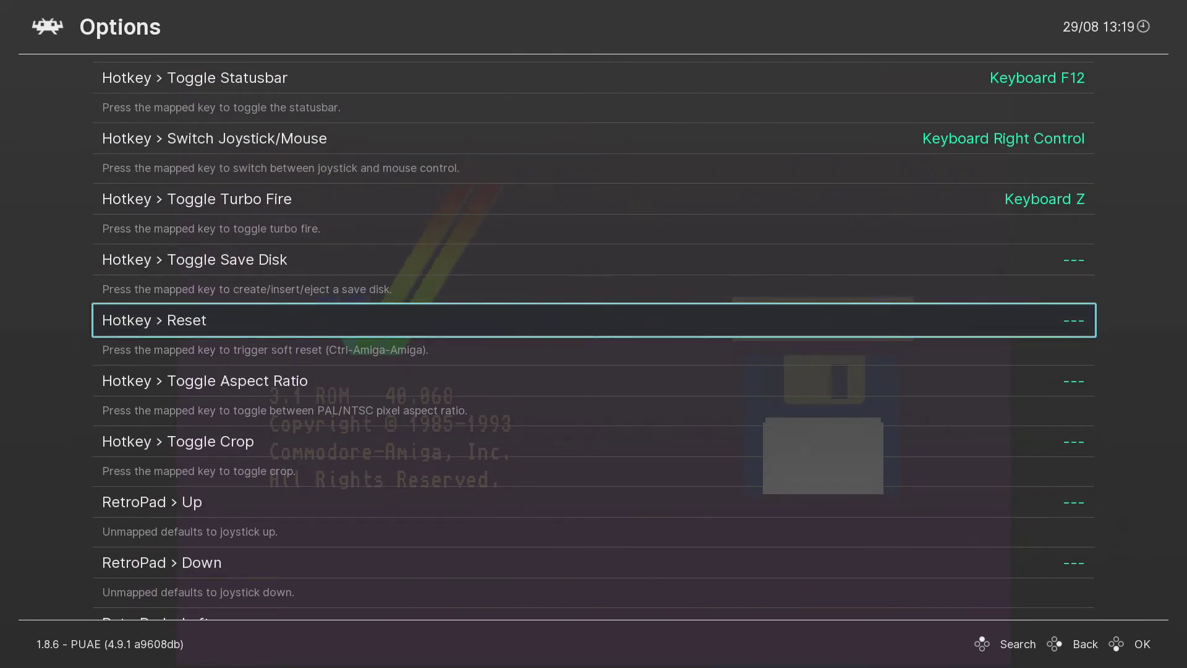
{"action": "key", "text": "Down"}
{"action": "key", "text": "Down"}
{"action": "key", "text": "Down"}
{"action": "key", "text": "Down"}
{"action": "key", "text": "Down"}
{"action": "key", "text": "Down"}
{"action": "key", "text": "Down"}
{"action": "key", "text": "Down"}
{"action": "key", "text": "Down"}
{"action": "key", "text": "Down"}
{"action": "key", "text": "Down"}
{"action": "key", "text": "Down"}
{"action": "key", "text": "Down"}
{"action": "key", "text": "Down"}
{"action": "key", "text": "Down"}
{"action": "key", "text": "Down"}
{"action": "key", "text": "Down"}
{"action": "key", "text": "Down"}
{"action": "key", "text": "Down"}
{"action": "key", "text": "Down"}
{"action": "key", "text": "Down"}
{"action": "key", "text": "Down"}
{"action": "key", "text": "Down"}
{"action": "key", "text": "Down"}
{"action": "key", "text": "Down"}
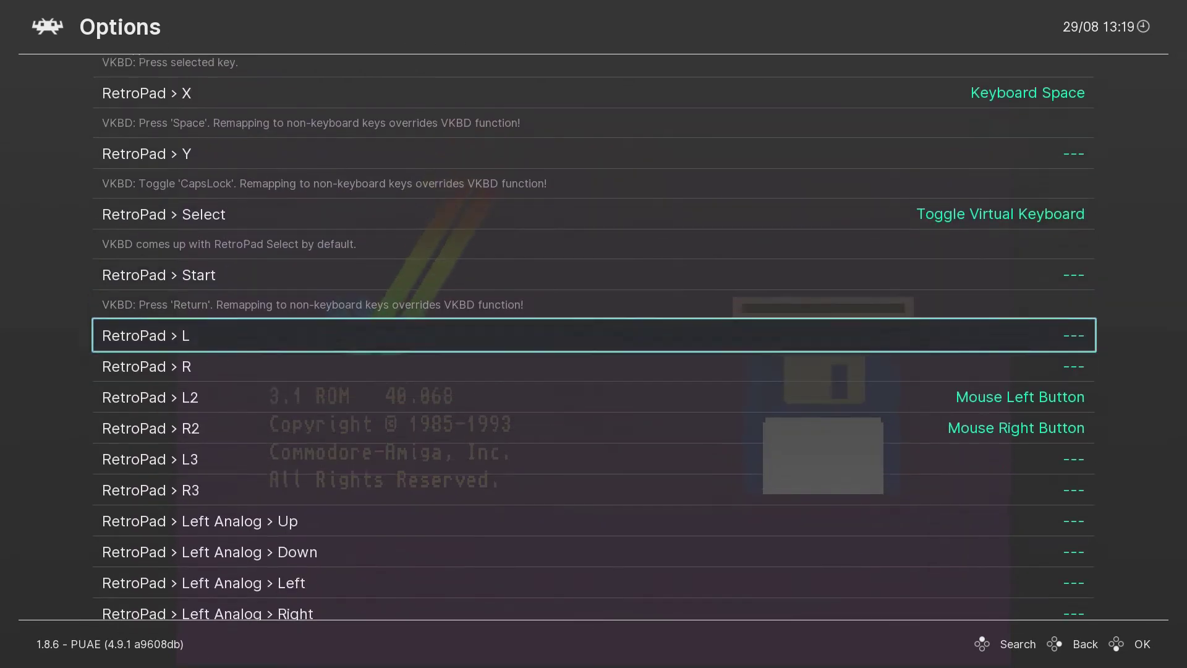
{"action": "key", "text": "Down"}
{"action": "key", "text": "Down"}
{"action": "key", "text": "Down"}
{"action": "key", "text": "Down"}
{"action": "key", "text": "Down"}
{"action": "key", "text": "Down"}
{"action": "key", "text": "Down"}
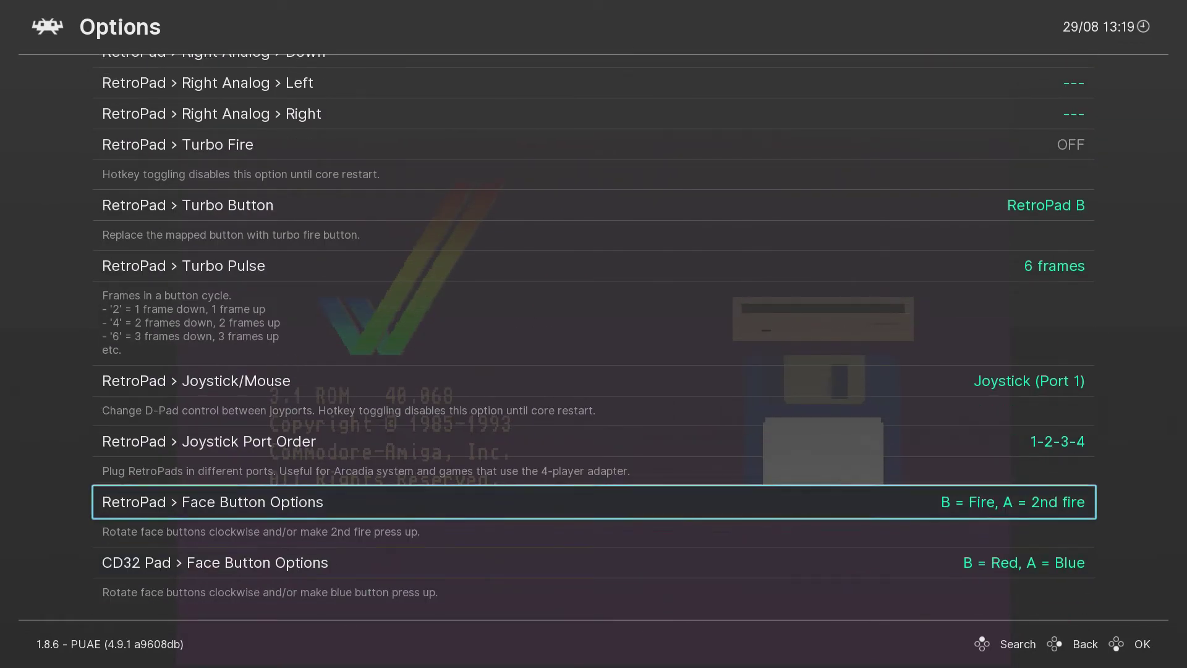
{"action": "key", "text": "Down"}
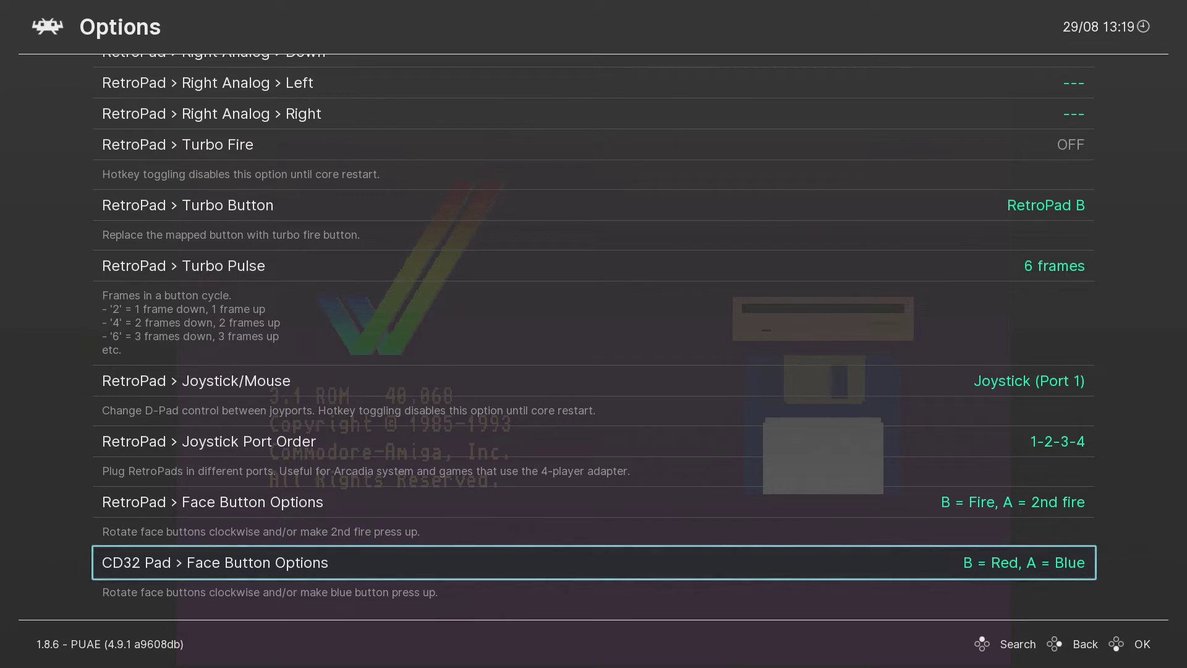
{"action": "key", "text": "Up"}
{"action": "key", "text": "Up"}
{"action": "key", "text": "Up"}
{"action": "key", "text": "Up"}
{"action": "key", "text": "Up"}
{"action": "key", "text": "Up"}
{"action": "key", "text": "Up"}
{"action": "key", "text": "Up"}
{"action": "key", "text": "Up"}
{"action": "key", "text": "Up"}
{"action": "key", "text": "Up"}
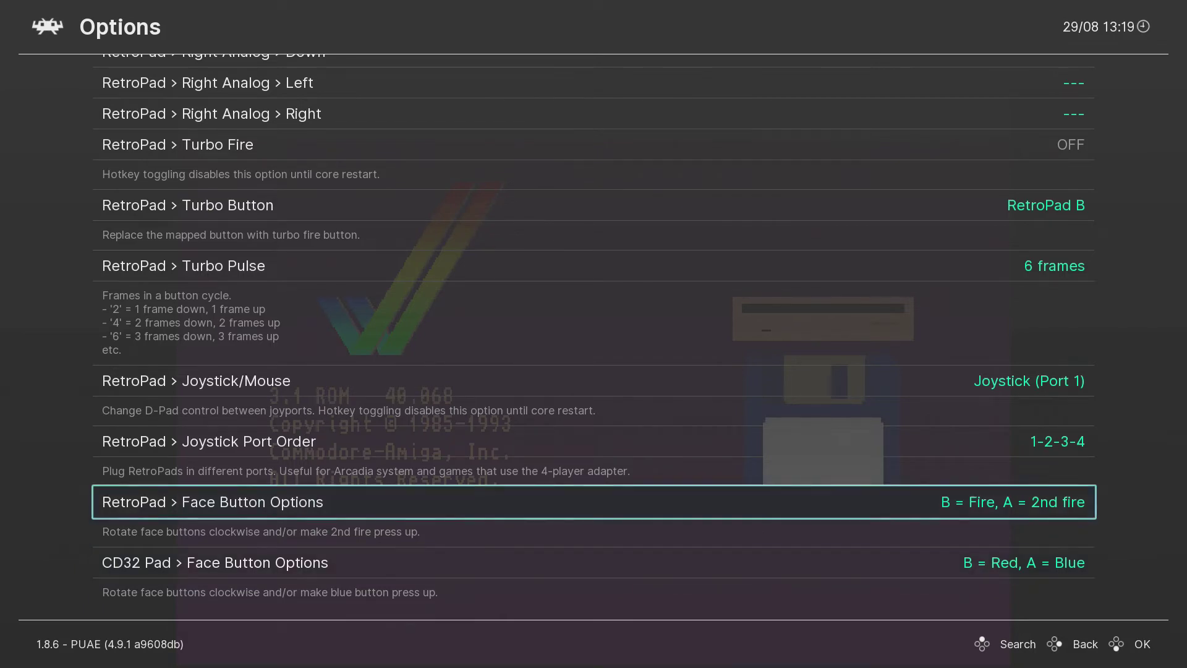
{"action": "key", "text": "Up"}
{"action": "key", "text": "Up"}
{"action": "key", "text": "Up"}
{"action": "key", "text": "Up"}
{"action": "key", "text": "Up"}
{"action": "key", "text": "Up"}
{"action": "key", "text": "Up"}
{"action": "key", "text": "Up"}
{"action": "key", "text": "Up"}
{"action": "key", "text": "Up"}
{"action": "key", "text": "Up"}
{"action": "key", "text": "Up"}
{"action": "key", "text": "Up"}
{"action": "key", "text": "Up"}
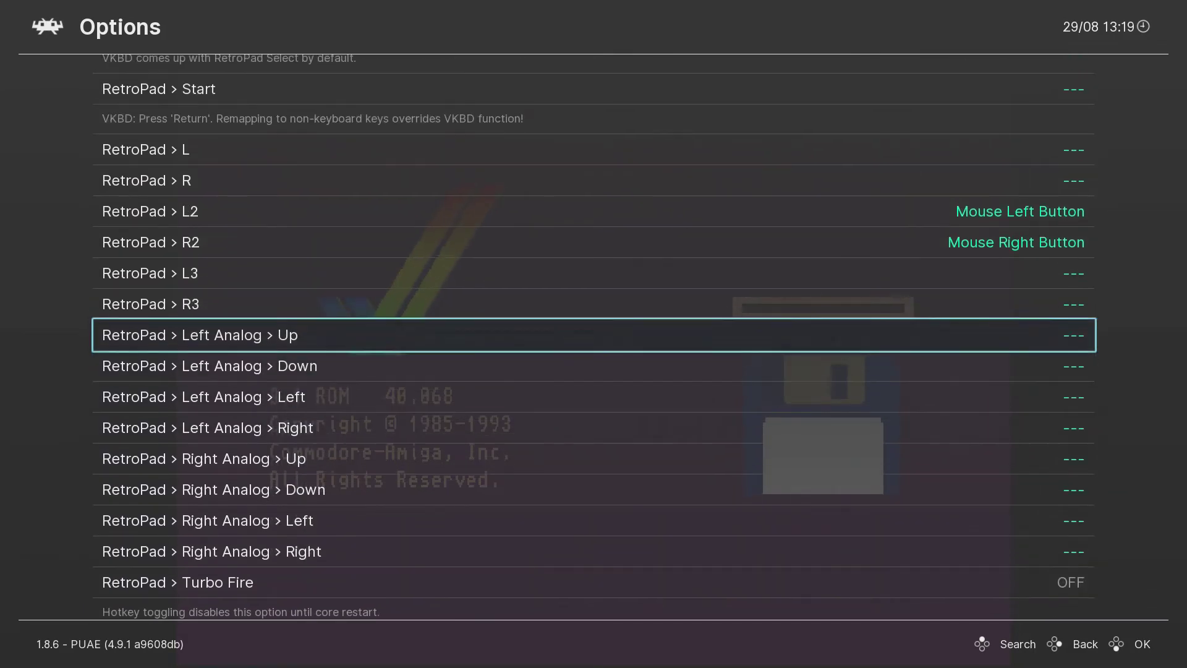
{"action": "key", "text": "Up"}
{"action": "key", "text": "Up"}
{"action": "key", "text": "Up"}
{"action": "key", "text": "Up"}
{"action": "key", "text": "Up"}
{"action": "key", "text": "Up"}
{"action": "key", "text": "Up"}
{"action": "key", "text": "Up"}
{"action": "key", "text": "Up"}
{"action": "key", "text": "Up"}
{"action": "key", "text": "Up"}
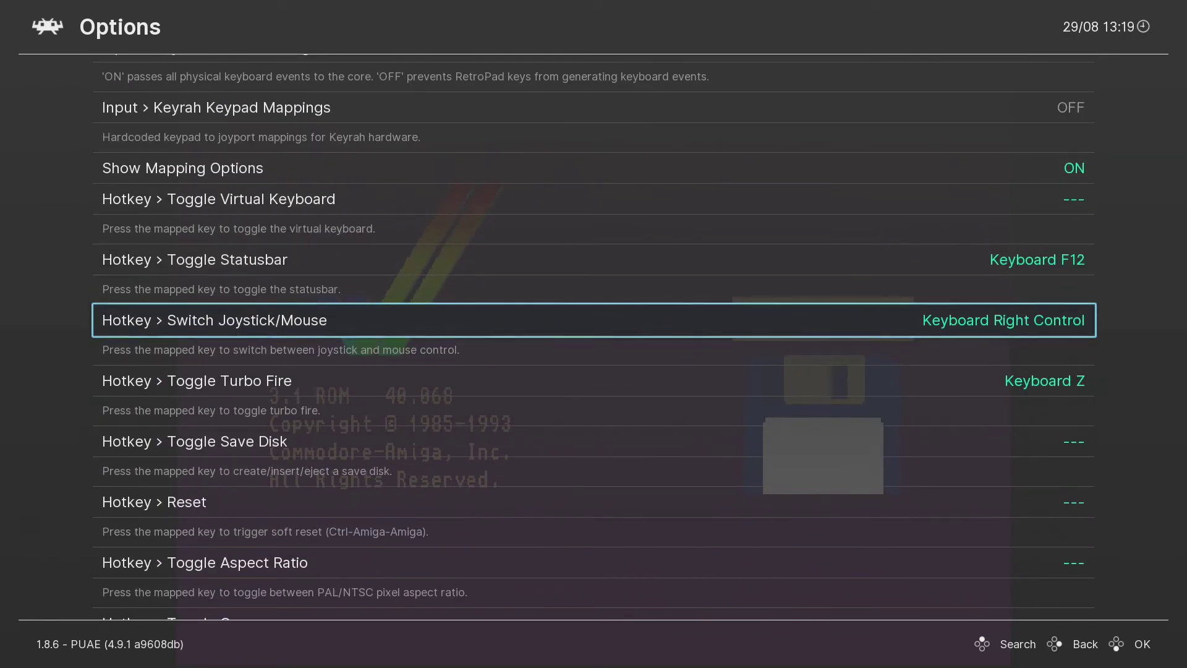
{"action": "key", "text": "Down"}
{"action": "key", "text": "Up"}
Open Import Content > Manual Scan settings.
{"action": "key", "text": "BackSpace"}
{"action": "key", "text": "BackSpace"}
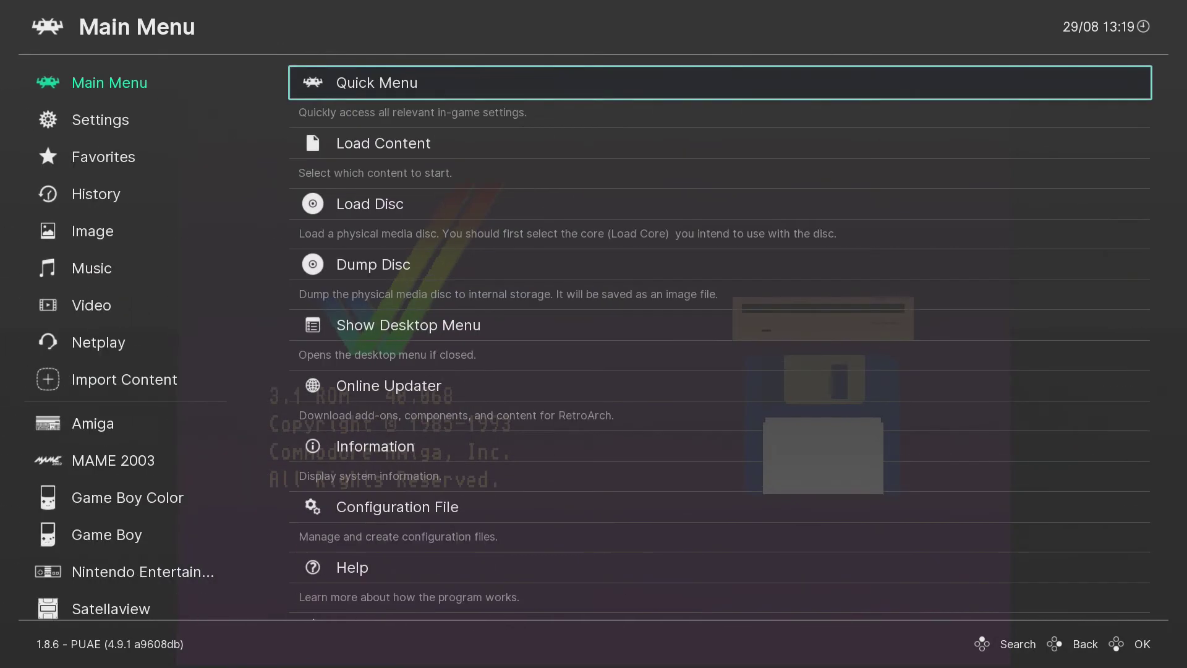
{"action": "key", "text": "Left"}
{"action": "key", "text": "Down"}
{"action": "key", "text": "Down"}
{"action": "key", "text": "Down"}
{"action": "key", "text": "Down"}
{"action": "key", "text": "Down"}
{"action": "key", "text": "Down"}
{"action": "key", "text": "Down"}
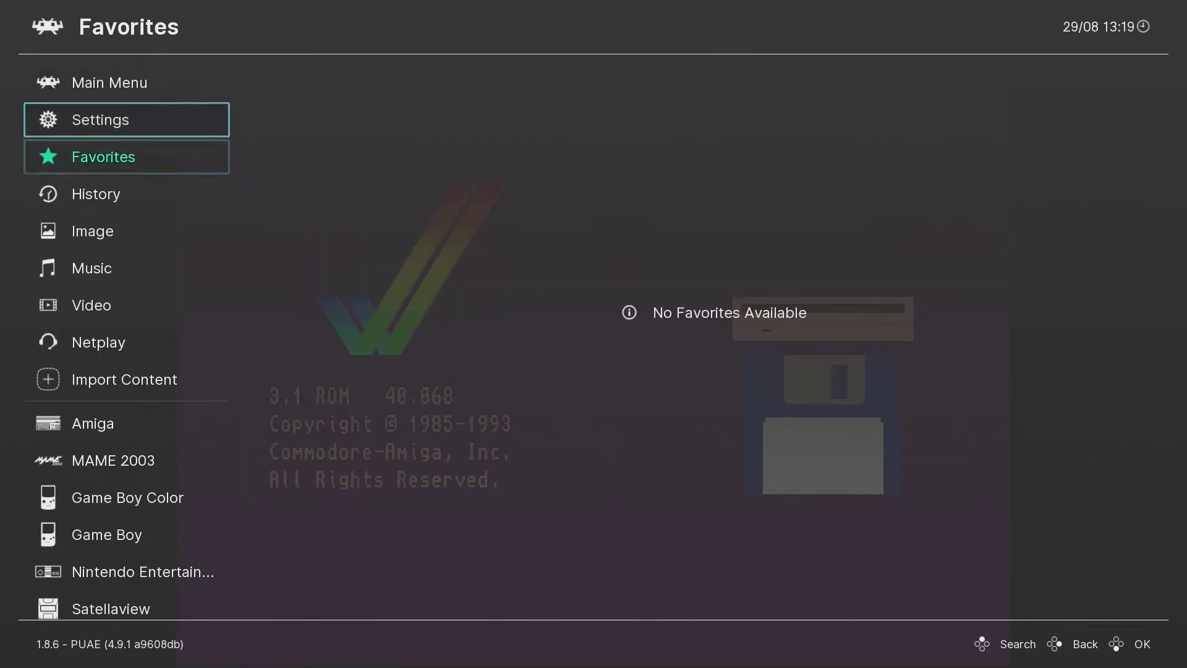
{"action": "key", "text": "Down"}
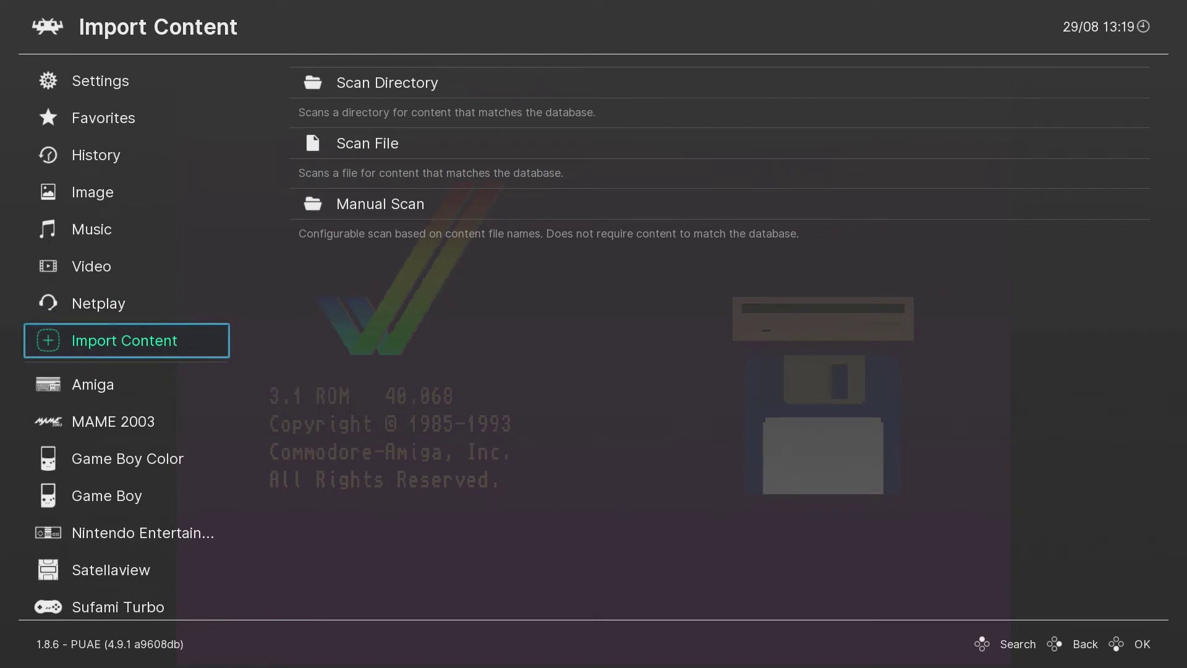
{"action": "key", "text": "Right"}
{"action": "key", "text": "Down"}
{"action": "key", "text": "Down"}
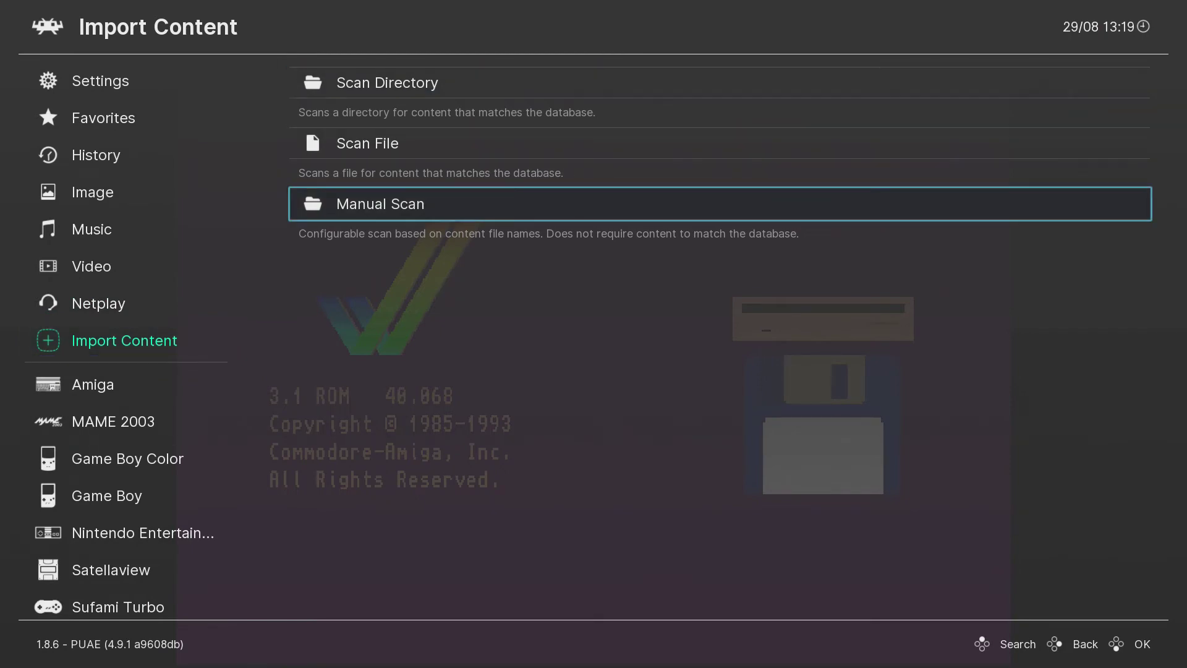
{"action": "key", "text": "Return"}
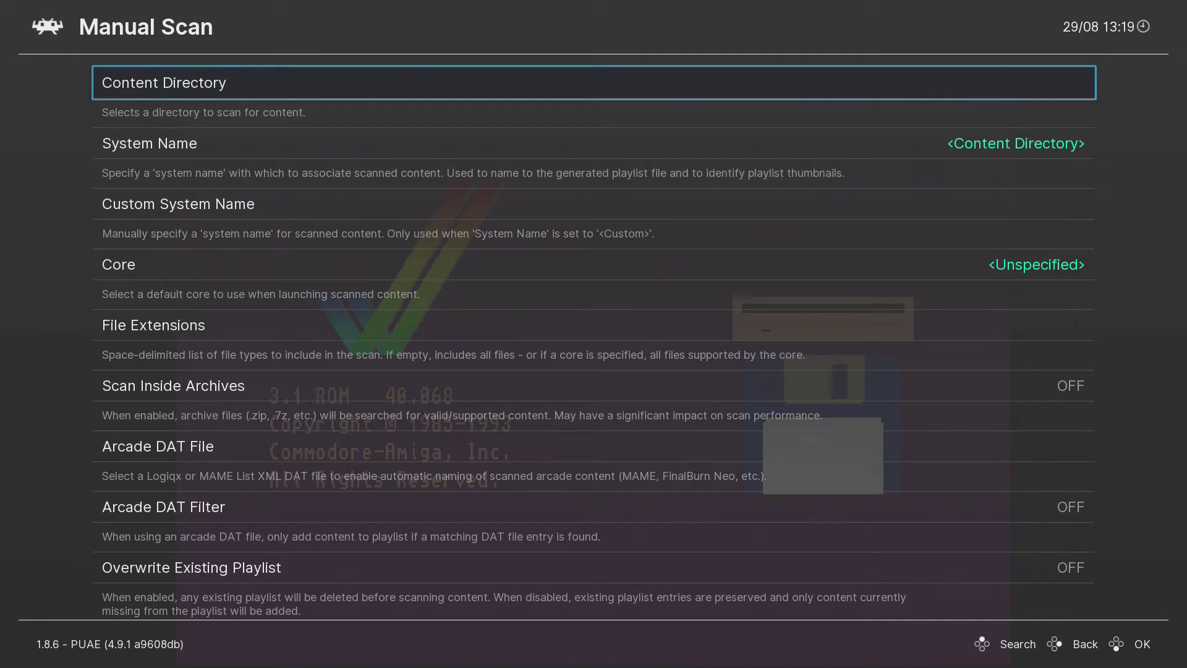
Set the scan's Content Directory to D:\Emulator\Amiga\Games.
{"action": "key", "text": "Return"}
{"action": "key", "text": "Down"}
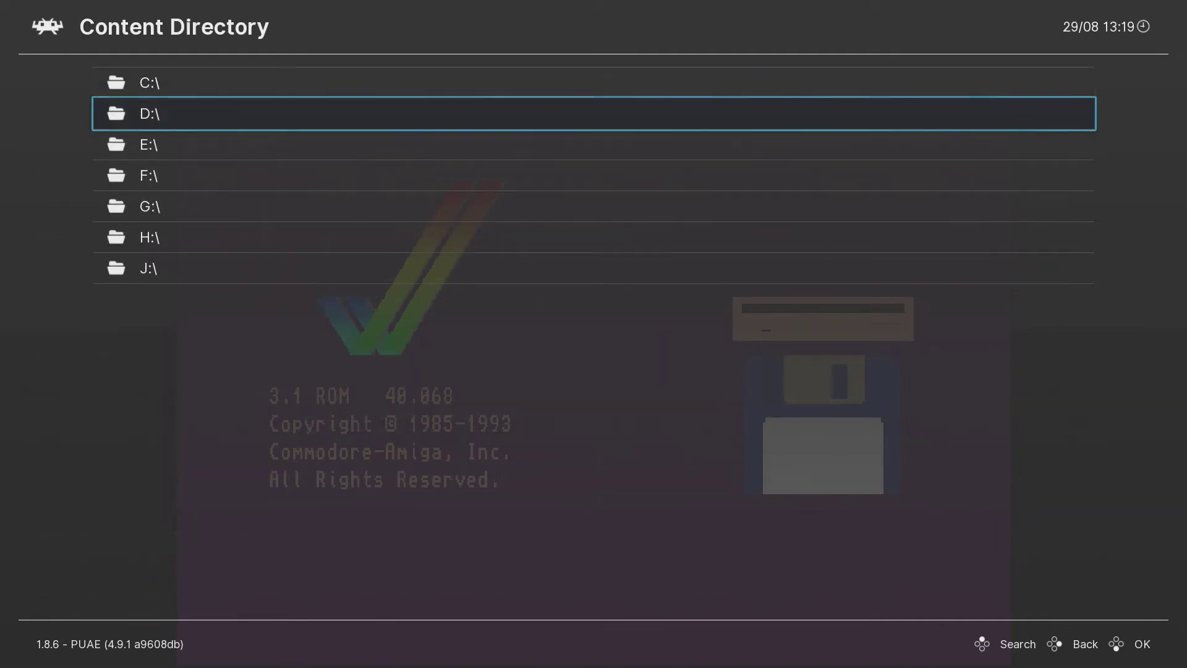
{"action": "key", "text": "Return"}
{"action": "key", "text": "Down"}
{"action": "key", "text": "Down"}
{"action": "key", "text": "Down"}
{"action": "key", "text": "Down"}
{"action": "key", "text": "Down"}
{"action": "key", "text": "Down"}
{"action": "key", "text": "Down"}
{"action": "key", "text": "Down"}
{"action": "key", "text": "Down"}
{"action": "key", "text": "Down"}
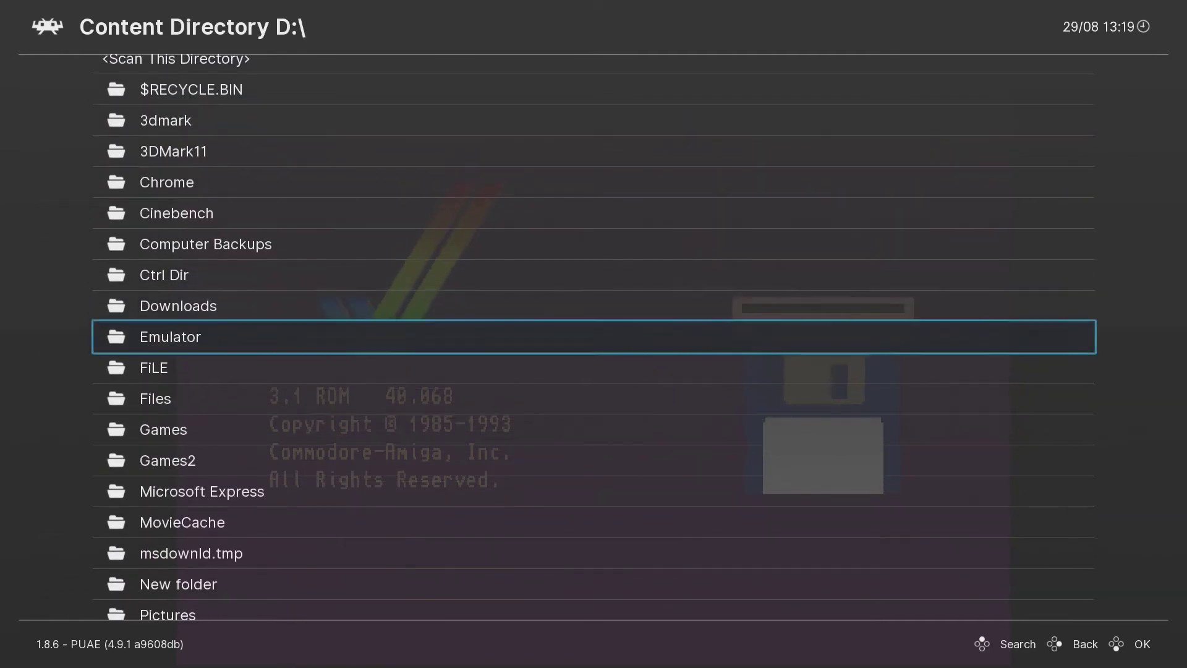
{"action": "key", "text": "Return"}
{"action": "key", "text": "Down"}
{"action": "key", "text": "Down"}
{"action": "key", "text": "Down"}
{"action": "key", "text": "Down"}
{"action": "key", "text": "Down"}
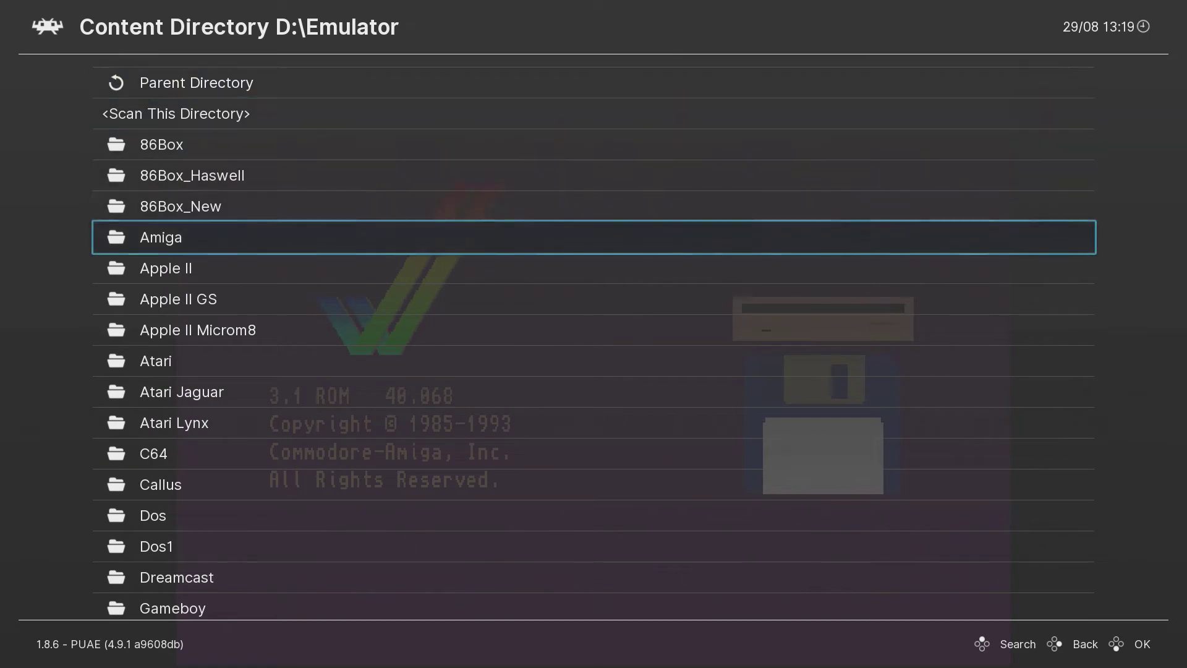
{"action": "key", "text": "Return"}
{"action": "key", "text": "Down"}
{"action": "key", "text": "Down"}
{"action": "key", "text": "Down"}
{"action": "key", "text": "Down"}
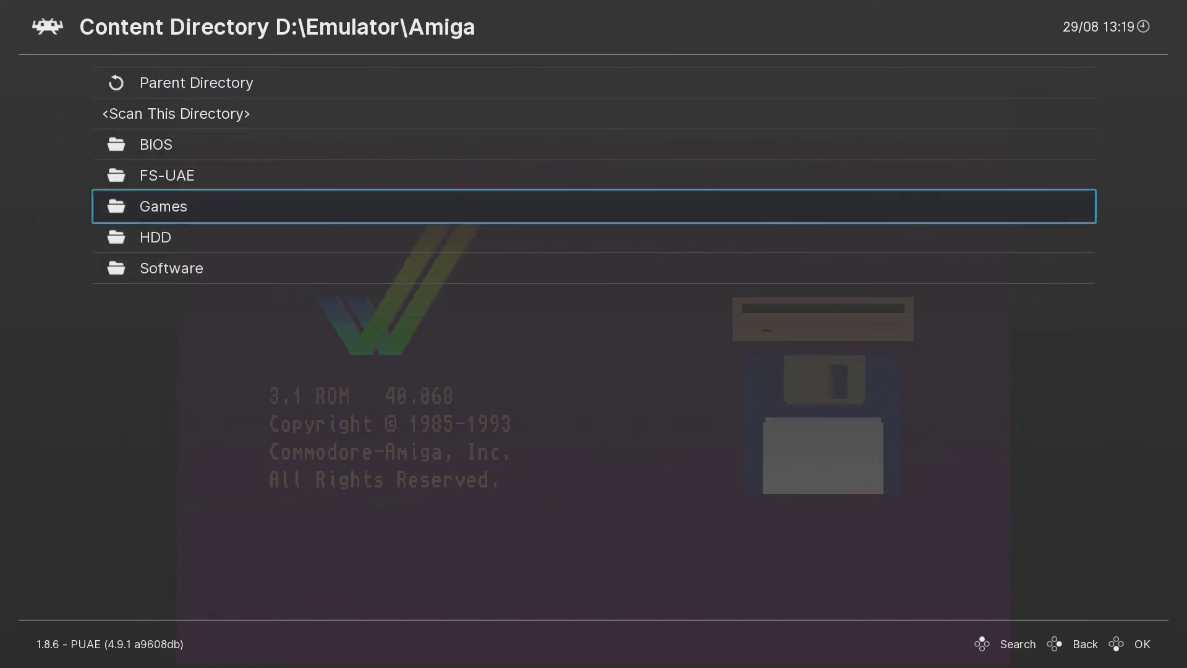
{"action": "key", "text": "Return"}
{"action": "key", "text": "Down"}
{"action": "key", "text": "Return"}
Set System Name to Commodore - Amiga, run Start Scan, and go back.
{"action": "key", "text": "Down"}
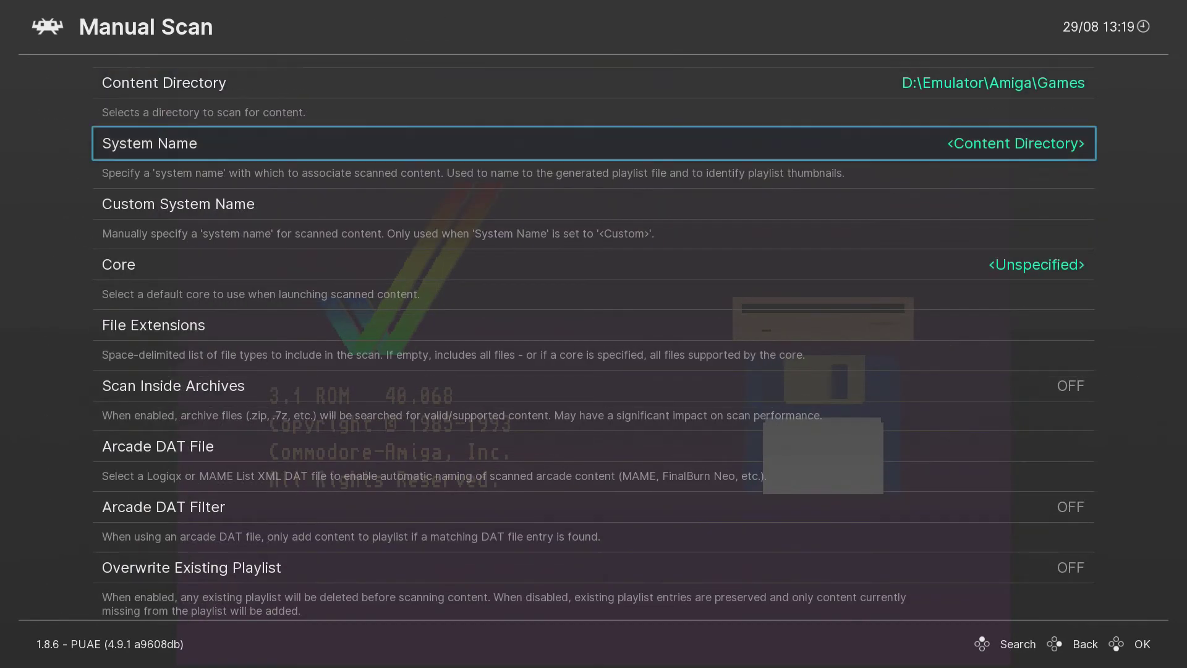
{"action": "key", "text": "Return"}
{"action": "key", "text": "Down"}
{"action": "key", "text": "Down"}
{"action": "key", "text": "Down"}
{"action": "key", "text": "Down"}
{"action": "key", "text": "Down"}
{"action": "key", "text": "Down"}
{"action": "key", "text": "Down"}
{"action": "key", "text": "Down"}
{"action": "key", "text": "Down"}
{"action": "key", "text": "Down"}
{"action": "key", "text": "Down"}
{"action": "key", "text": "Down"}
{"action": "key", "text": "Down"}
{"action": "key", "text": "Down"}
{"action": "key", "text": "Down"}
{"action": "key", "text": "Down"}
{"action": "key", "text": "Down"}
{"action": "key", "text": "Down"}
{"action": "key", "text": "Return"}
{"action": "key", "text": "Up"}
{"action": "key", "text": "Up"}
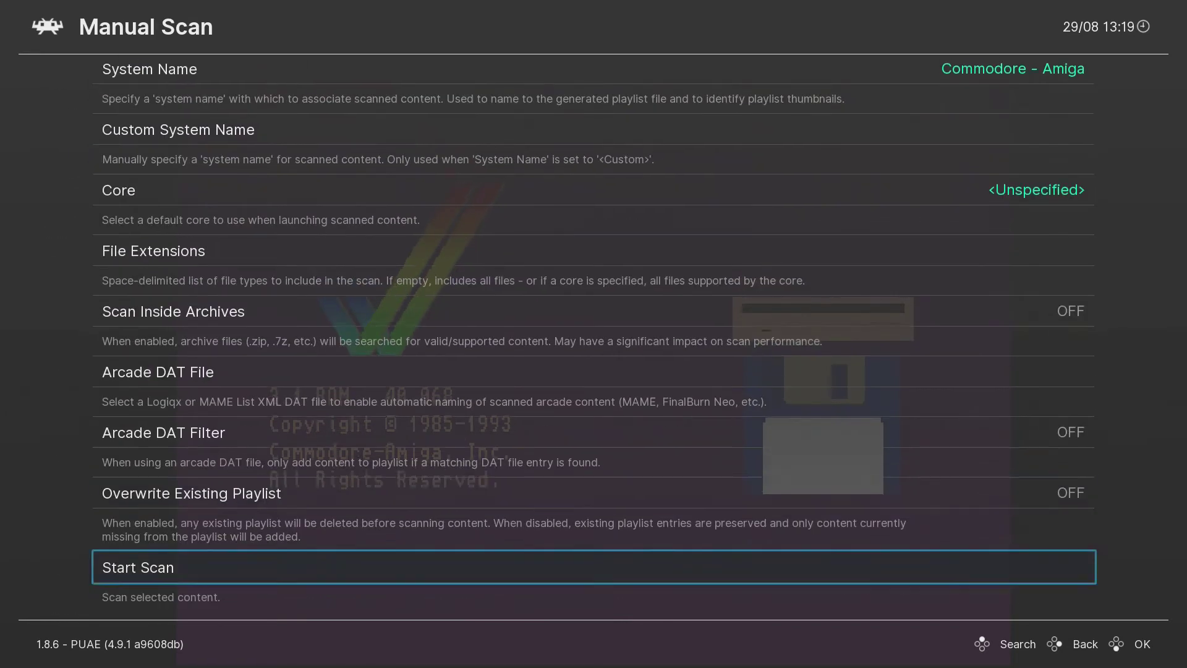
{"action": "key", "text": "Up"}
{"action": "key", "text": "Down"}
{"action": "key", "text": "Return"}
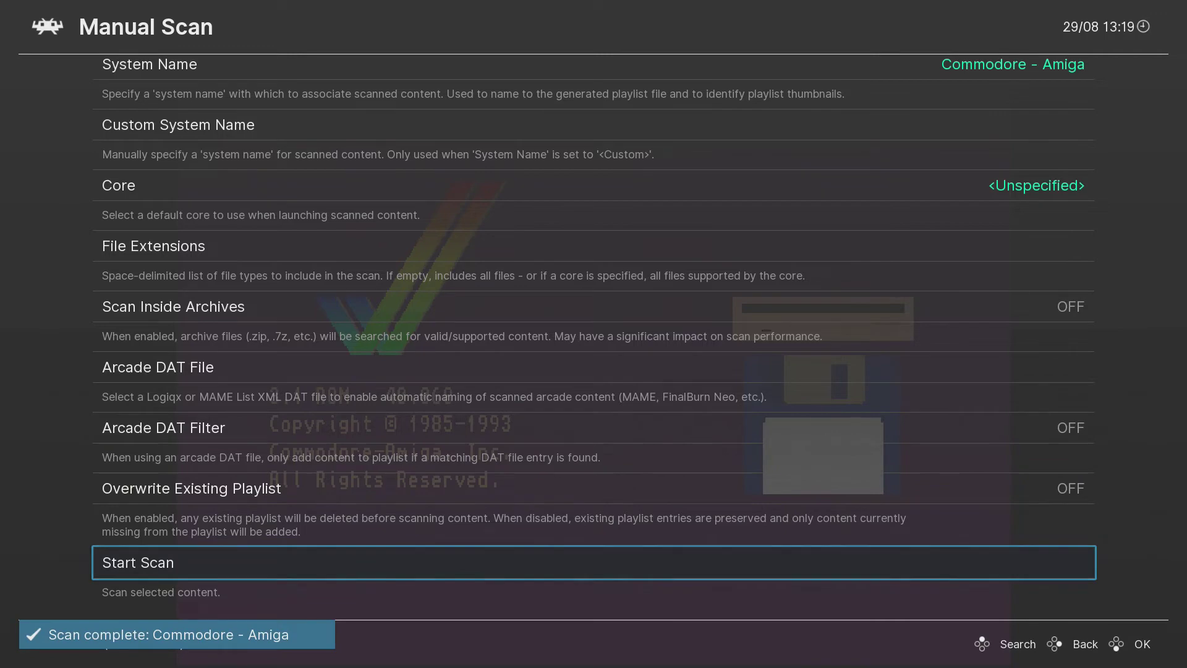
{"action": "key", "text": "BackSpace"}
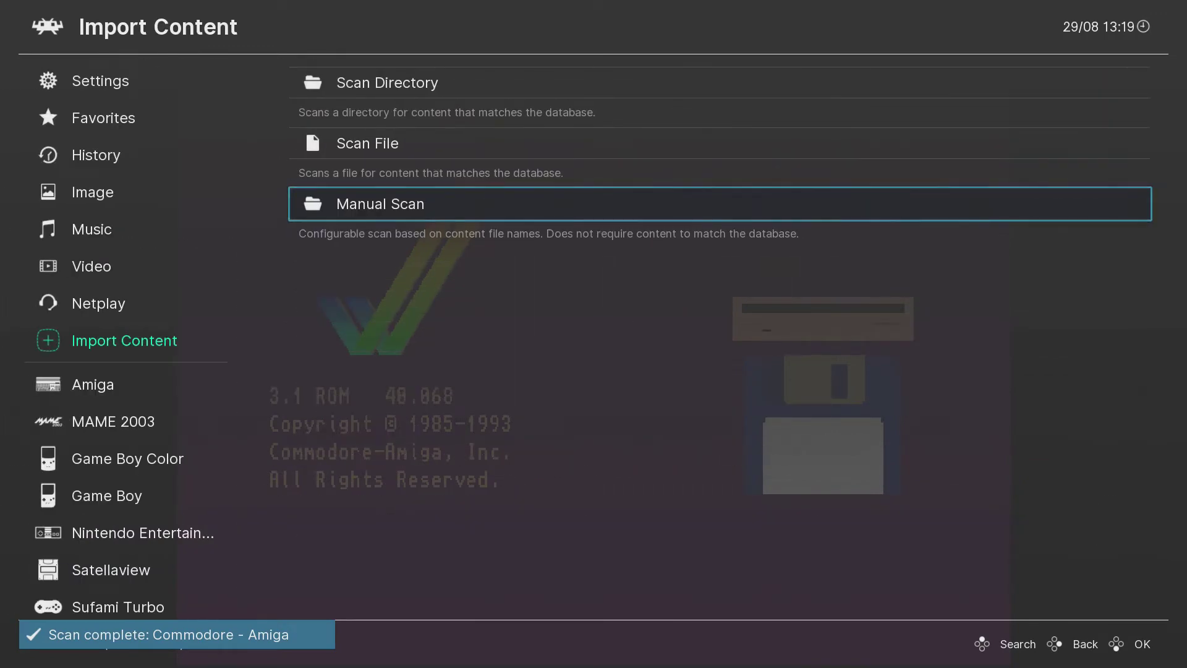
Select Commando in the Amiga playlist and run it.
{"action": "key", "text": "Left"}
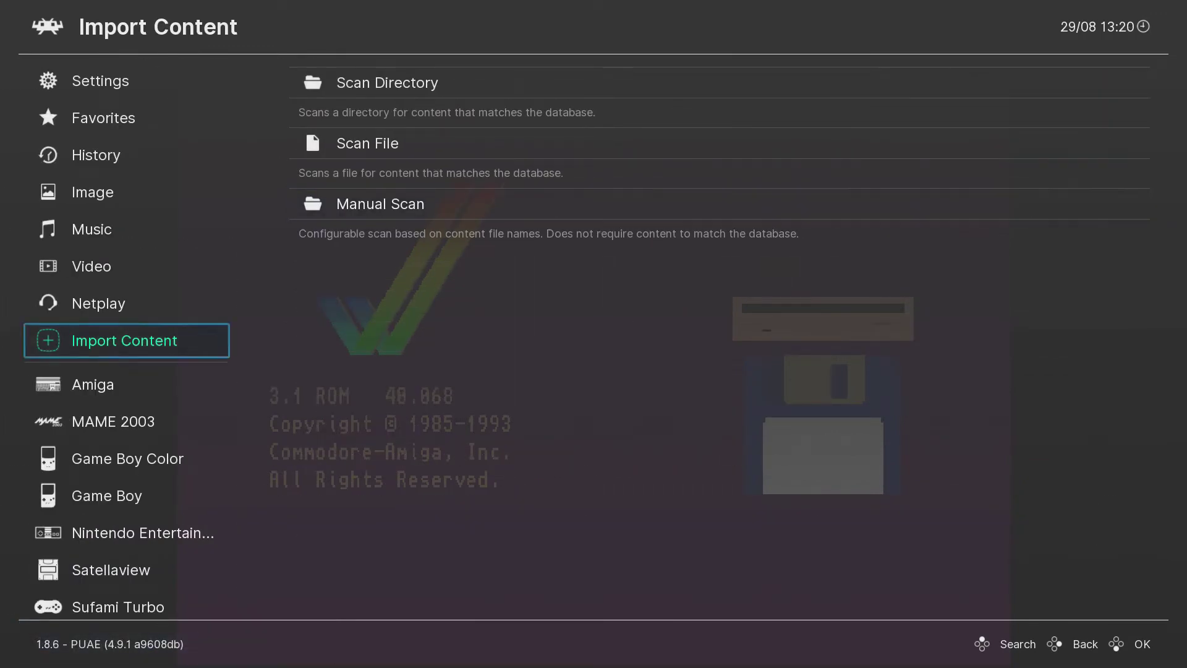
{"action": "key", "text": "Down"}
{"action": "key", "text": "Down"}
{"action": "key", "text": "Up"}
{"action": "key", "text": "Right"}
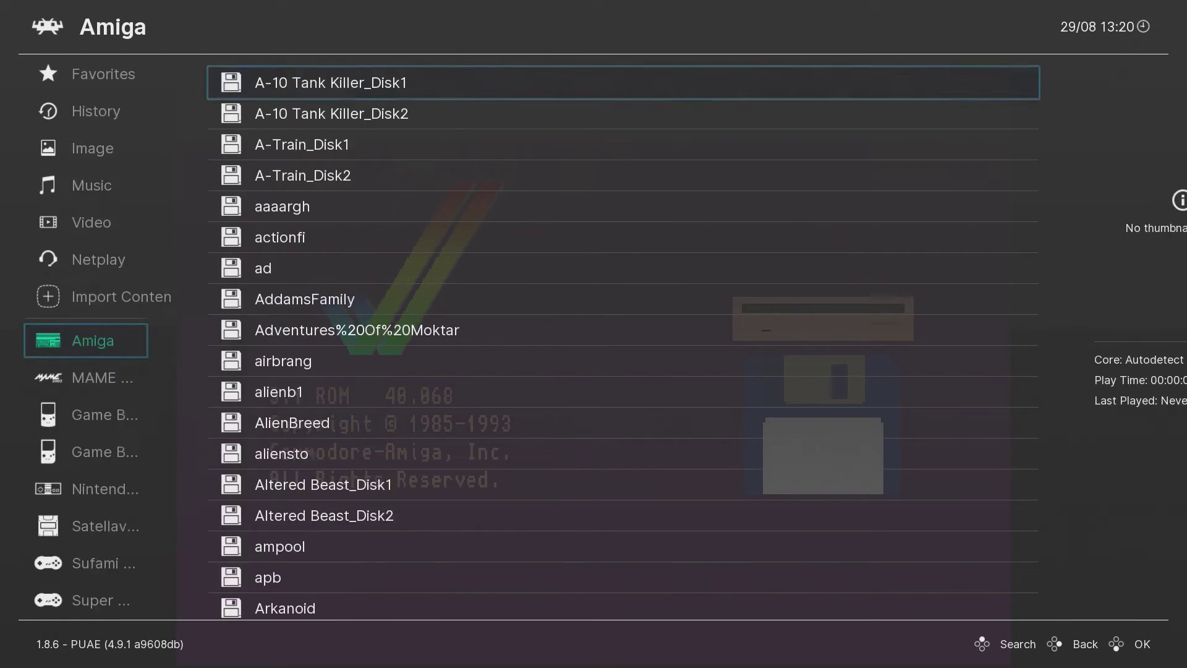
{"action": "key", "text": "Down"}
{"action": "key", "text": "Down"}
{"action": "key", "text": "Down"}
{"action": "key", "text": "Down"}
{"action": "key", "text": "Down"}
{"action": "key", "text": "Down"}
{"action": "key", "text": "Down"}
{"action": "key", "text": "Down"}
{"action": "key", "text": "Down"}
{"action": "key", "text": "Down"}
{"action": "key", "text": "Down"}
{"action": "key", "text": "Down"}
{"action": "key", "text": "Down"}
{"action": "key", "text": "Down"}
{"action": "key", "text": "Down"}
{"action": "key", "text": "Down"}
{"action": "key", "text": "Down"}
{"action": "key", "text": "Down"}
{"action": "key", "text": "Down"}
{"action": "key", "text": "Down"}
{"action": "key", "text": "Down"}
{"action": "key", "text": "Down"}
{"action": "key", "text": "Down"}
{"action": "key", "text": "Down"}
{"action": "key", "text": "Down"}
{"action": "key", "text": "Down"}
{"action": "key", "text": "Down"}
{"action": "key", "text": "Down"}
{"action": "key", "text": "Down"}
{"action": "key", "text": "Down"}
{"action": "key", "text": "Down"}
{"action": "key", "text": "Down"}
{"action": "key", "text": "Down"}
{"action": "key", "text": "Down"}
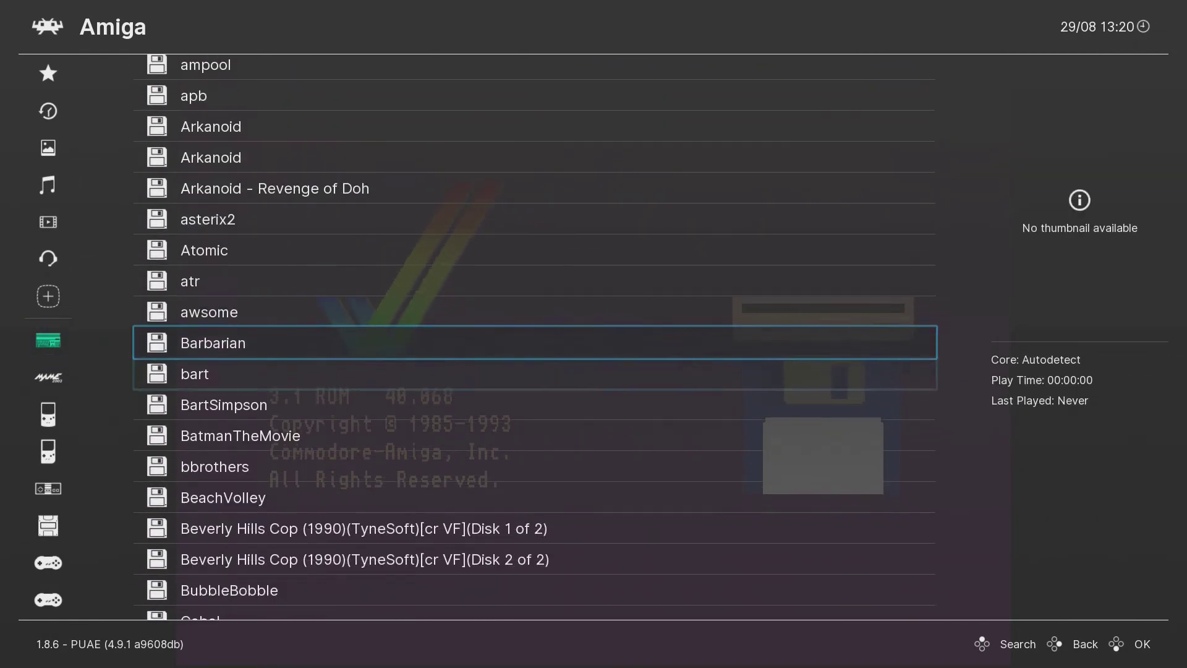
{"action": "key", "text": "Up"}
{"action": "key", "text": "Up"}
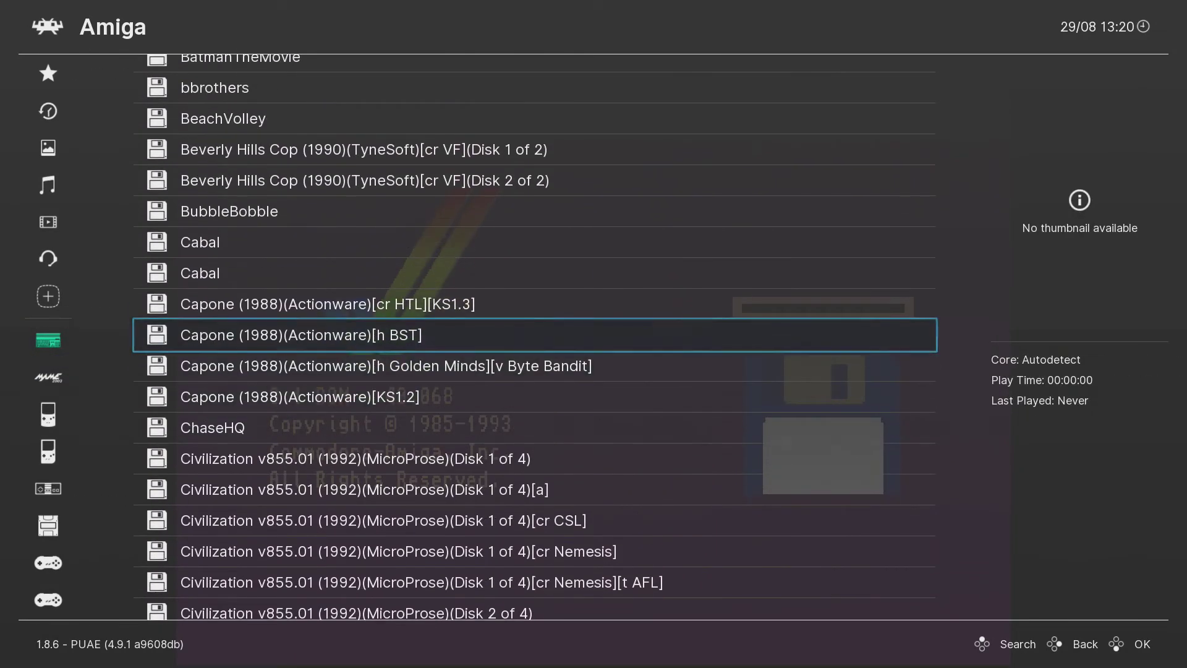
{"action": "key", "text": "Down"}
{"action": "key", "text": "Down"}
{"action": "key", "text": "Down"}
{"action": "key", "text": "Down"}
{"action": "key", "text": "Down"}
{"action": "key", "text": "Down"}
{"action": "key", "text": "Down"}
{"action": "key", "text": "Down"}
{"action": "key", "text": "Down"}
{"action": "key", "text": "Down"}
{"action": "key", "text": "Down"}
{"action": "key", "text": "Down"}
{"action": "key", "text": "Down"}
{"action": "key", "text": "Down"}
{"action": "key", "text": "Down"}
{"action": "key", "text": "Down"}
{"action": "key", "text": "Down"}
{"action": "key", "text": "Down"}
{"action": "key", "text": "Down"}
{"action": "key", "text": "Down"}
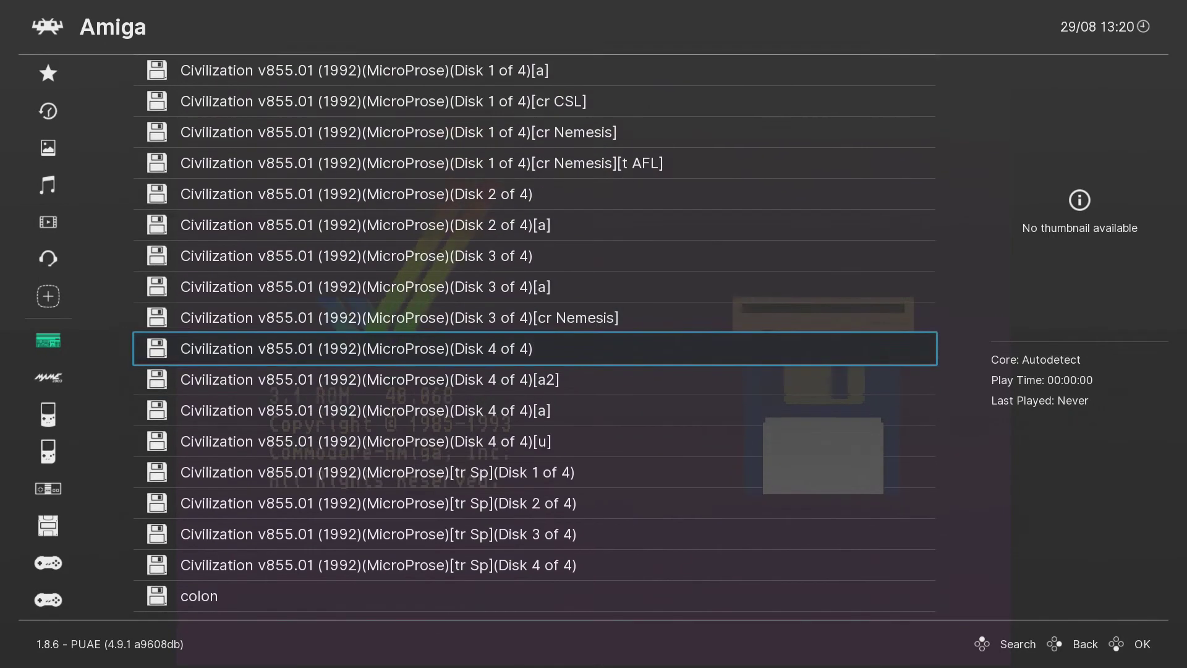
{"action": "key", "text": "Return"}
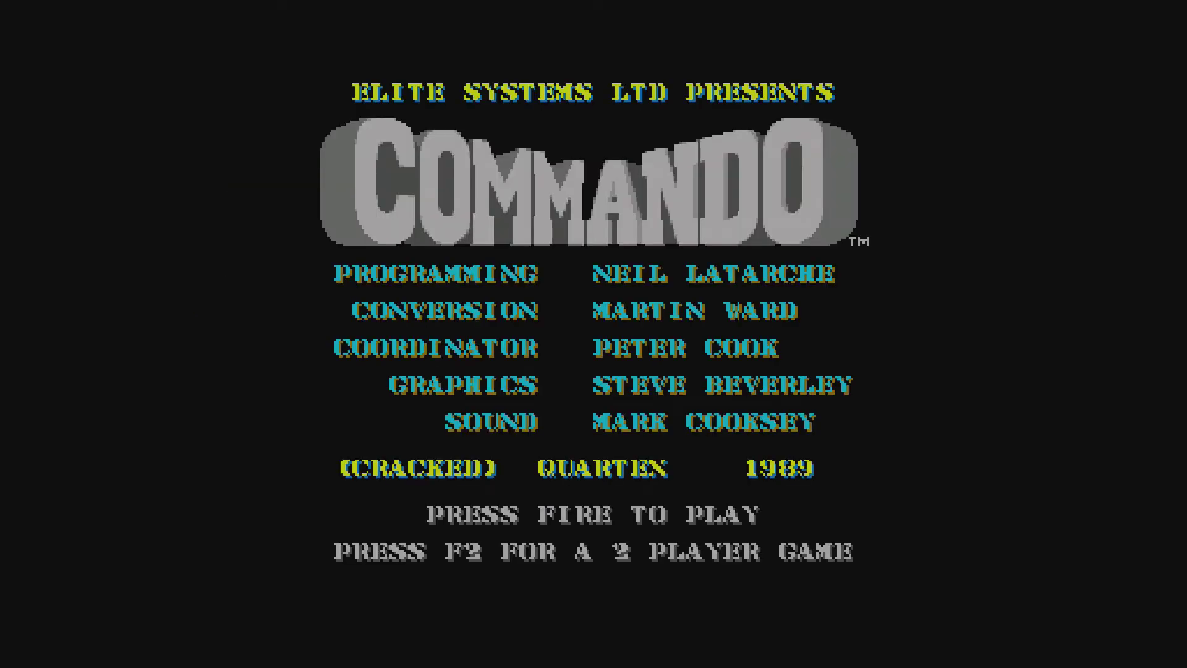
In Quick Menu > Options, confirm Media > Floppy Speed is Turbo, then back out.
{"action": "key", "text": "F1"}
{"action": "key", "text": "Down"}
{"action": "key", "text": "Down"}
{"action": "key", "text": "Down"}
{"action": "key", "text": "Down"}
{"action": "key", "text": "Down"}
{"action": "key", "text": "Down"}
{"action": "key", "text": "Down"}
{"action": "key", "text": "Down"}
{"action": "key", "text": "Down"}
{"action": "key", "text": "Down"}
{"action": "key", "text": "Down"}
{"action": "key", "text": "Down"}
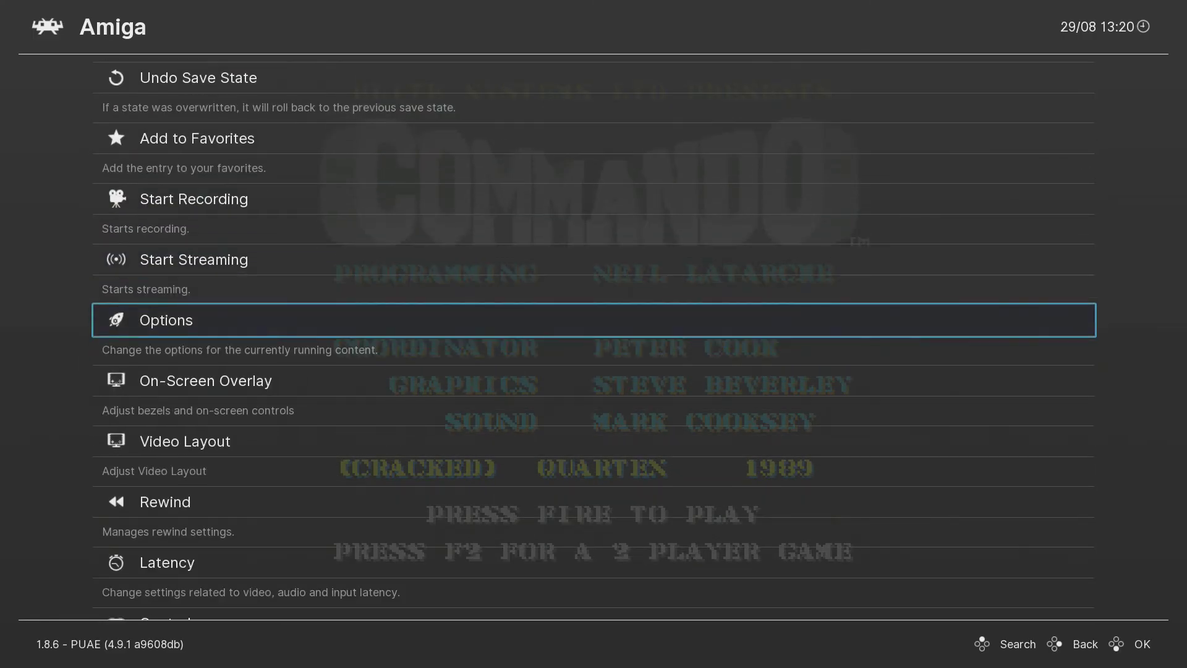
{"action": "key", "text": "Return"}
{"action": "key", "text": "Down"}
{"action": "key", "text": "Down"}
{"action": "key", "text": "Down"}
{"action": "key", "text": "Down"}
{"action": "key", "text": "Down"}
{"action": "key", "text": "Down"}
{"action": "key", "text": "Down"}
{"action": "key", "text": "Down"}
{"action": "key", "text": "Down"}
{"action": "key", "text": "Down"}
{"action": "key", "text": "Down"}
{"action": "key", "text": "Down"}
{"action": "key", "text": "Down"}
{"action": "key", "text": "Down"}
{"action": "key", "text": "Down"}
{"action": "key", "text": "Down"}
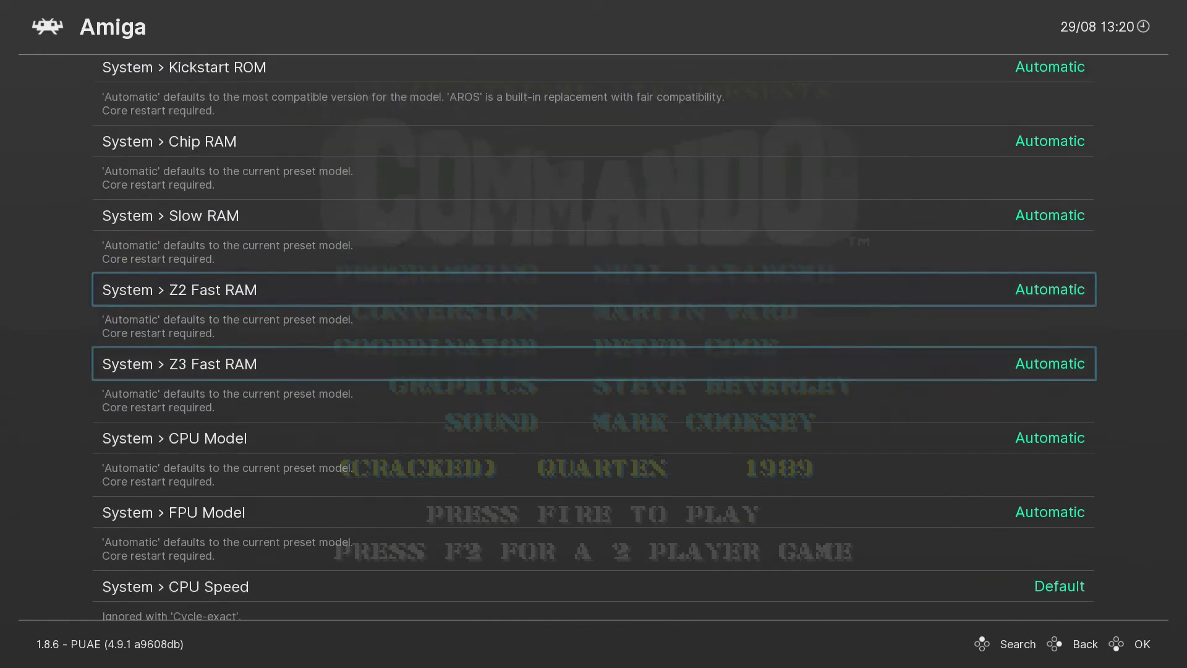
{"action": "key", "text": "Up"}
{"action": "key", "text": "Up"}
{"action": "key", "text": "Up"}
{"action": "key", "text": "Down"}
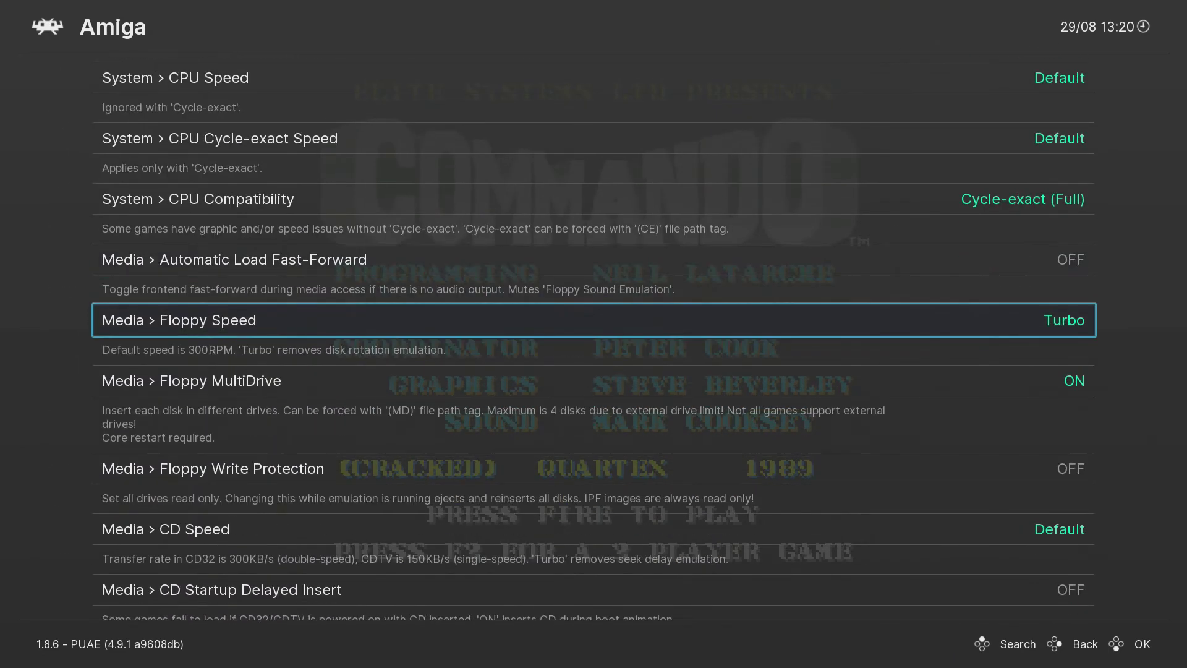
{"action": "key", "text": "Return"}
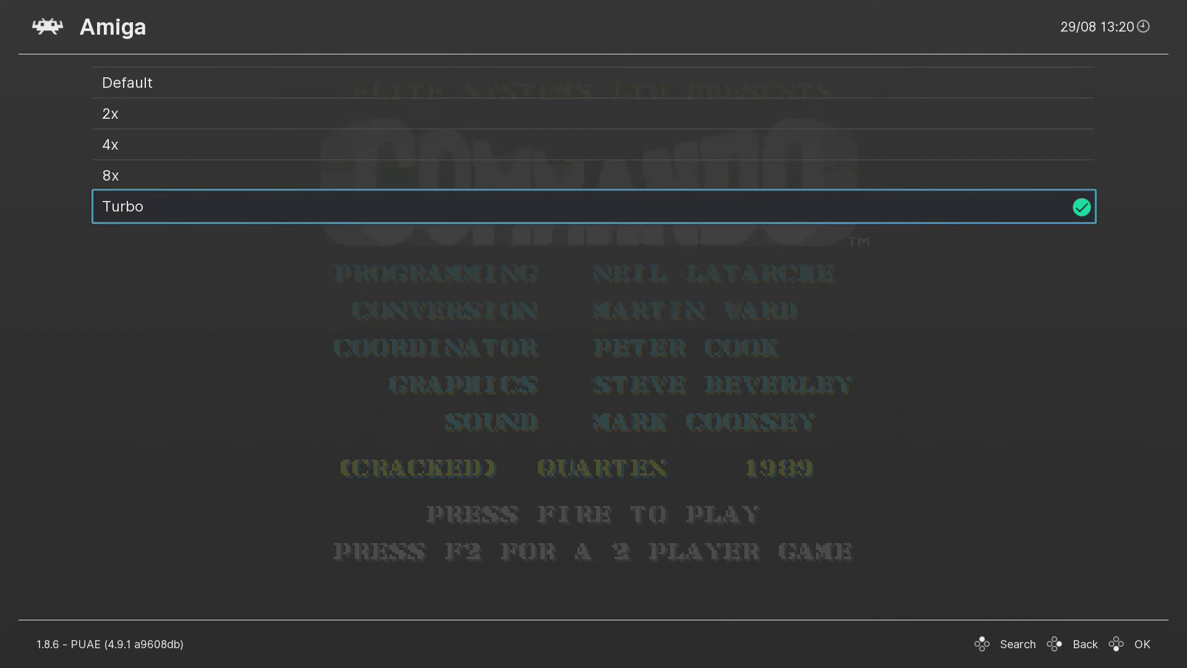
{"action": "key", "text": "Return"}
{"action": "key", "text": "BackSpace"}
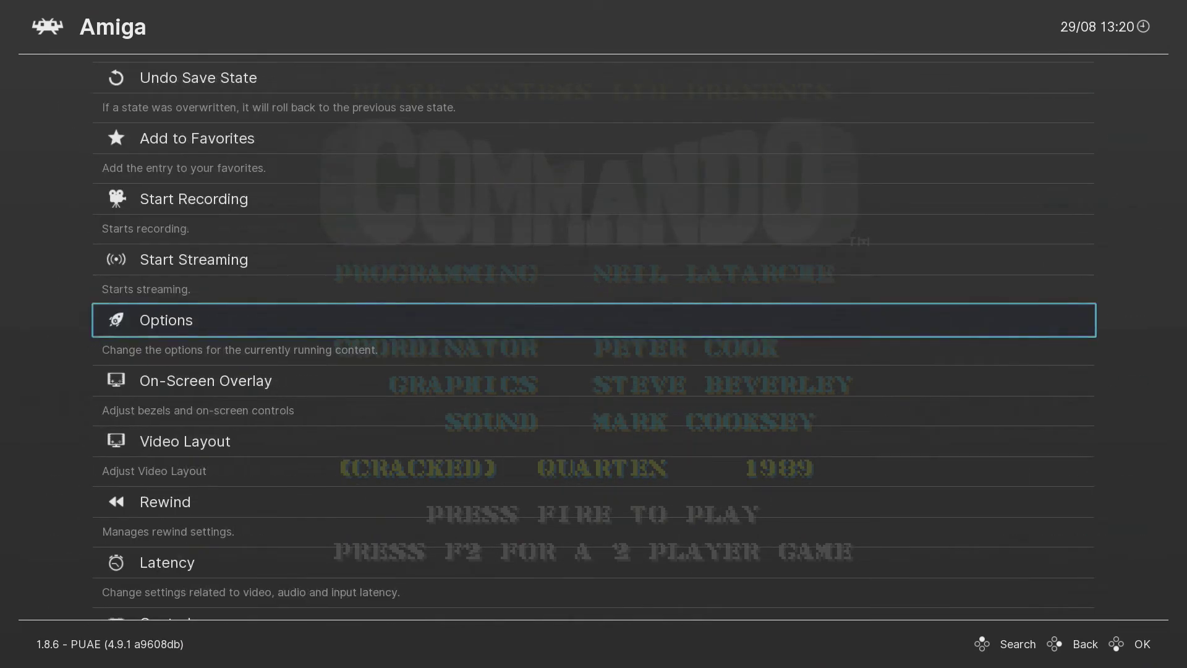